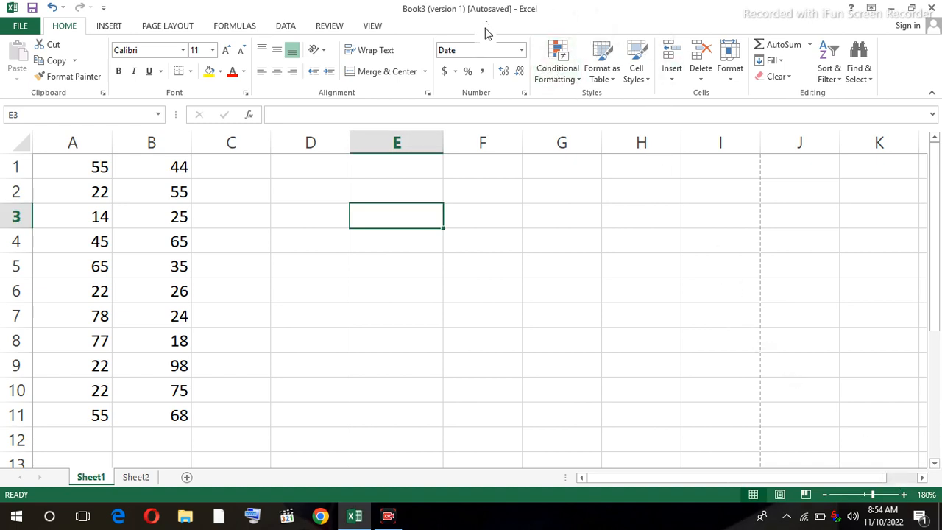
click(578, 81)
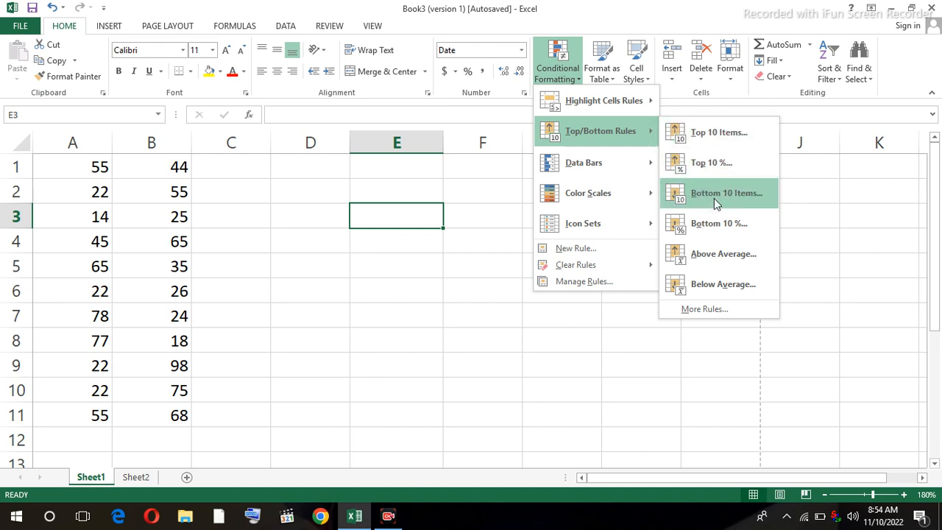
click(296, 225)
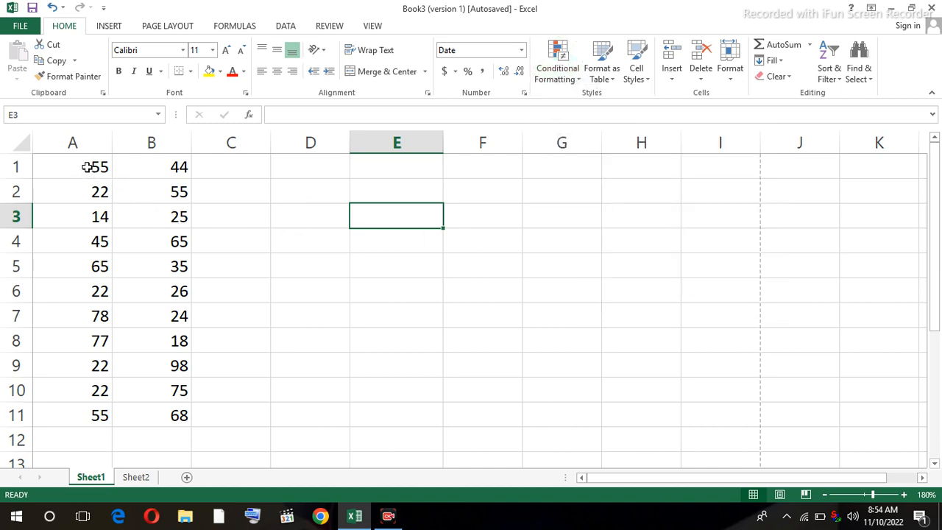
Step: Highlight the top 3 items in A1:A11 with Light Red Fill with Dark Red Text, and undo the rule
drag(87, 167, 93, 417)
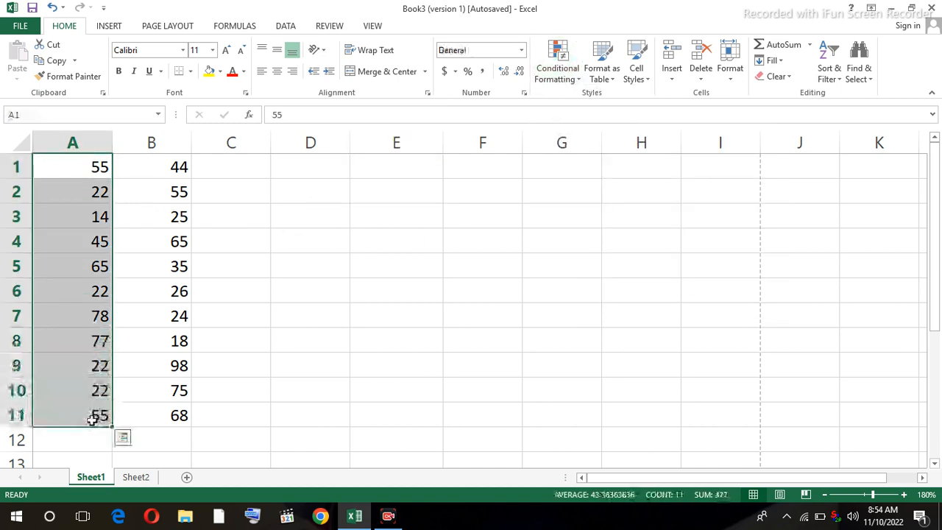
click(579, 80)
mouse_move(581, 132)
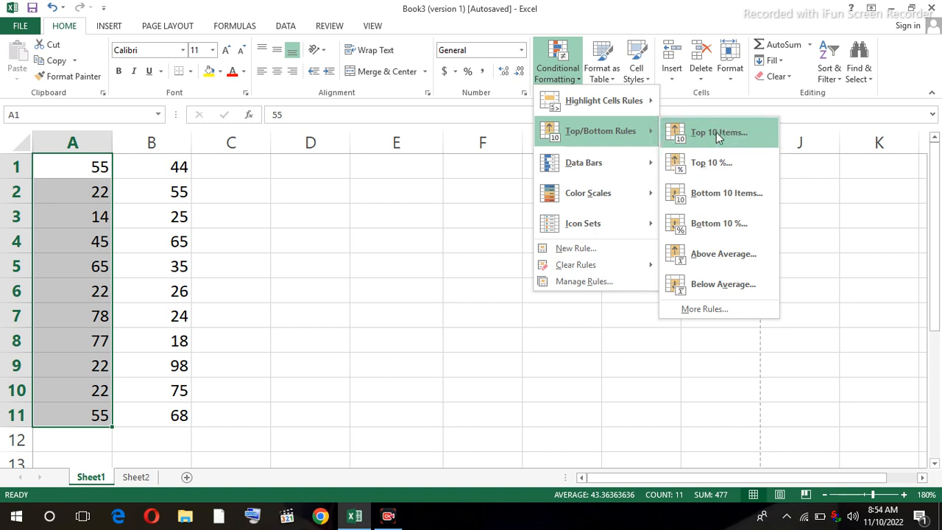
click(716, 131)
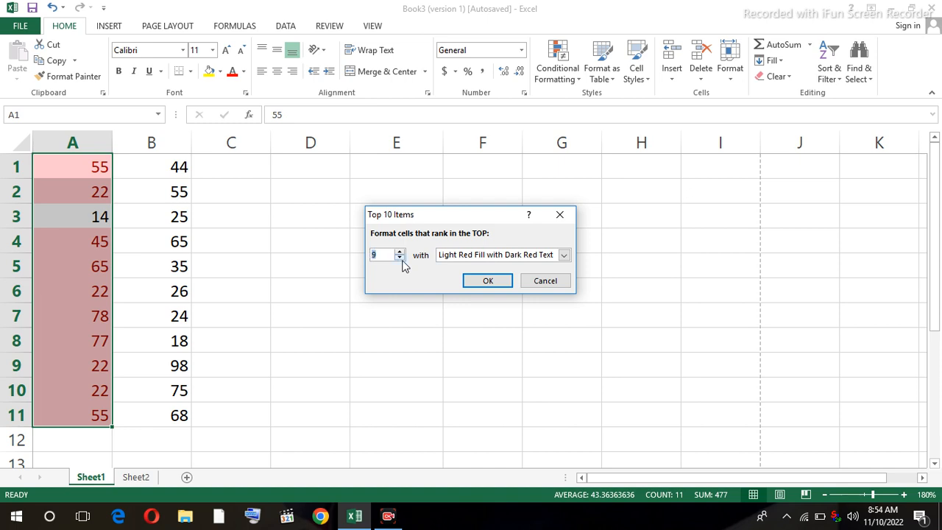
click(400, 257)
click(399, 258)
click(399, 258)
click(399, 258)
click(399, 257)
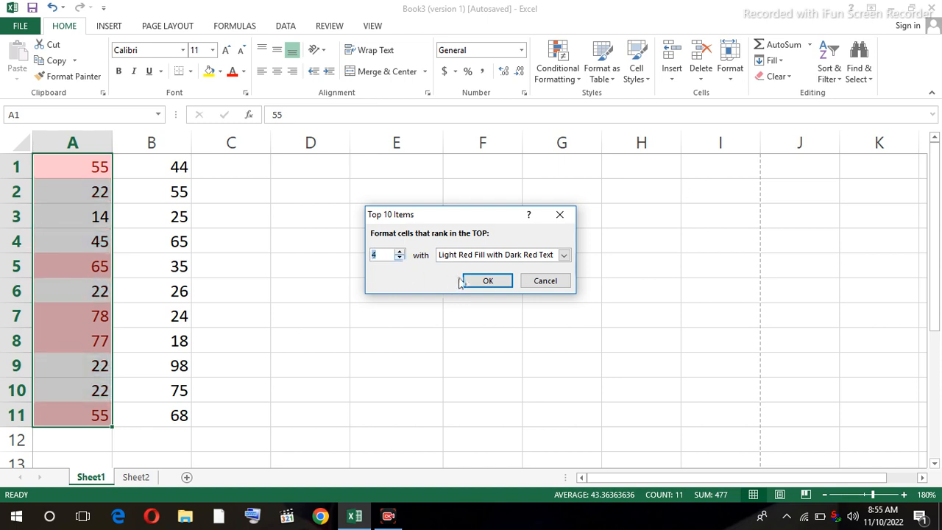
click(399, 257)
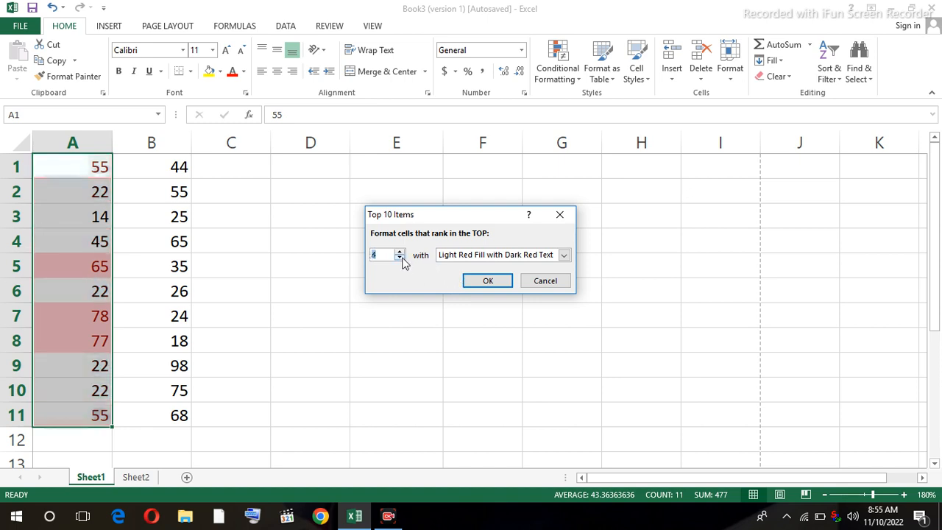
click(488, 282)
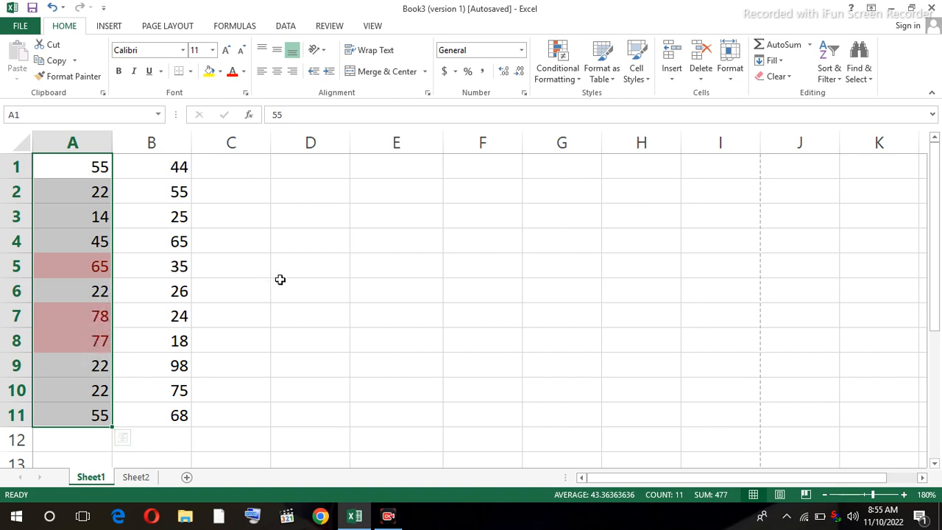
key(ctrl+z)
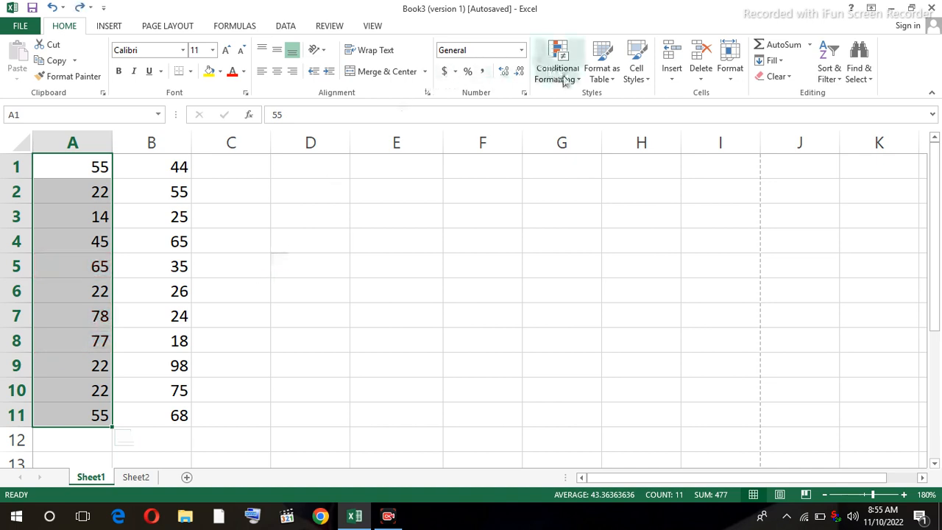
Step: Highlight A1:A11 with a Top 10% rule using Light Red Fill with Dark Red Text, and undo it
click(578, 81)
mouse_move(601, 135)
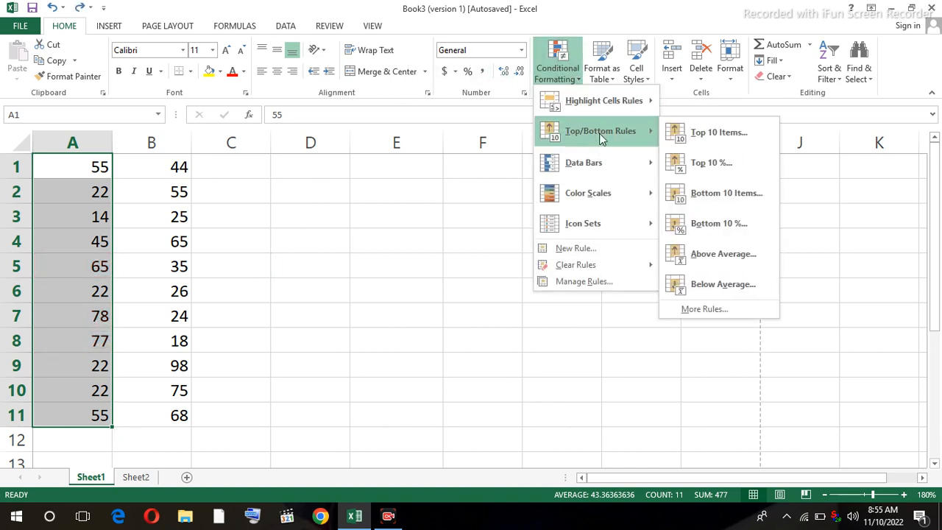
click(715, 163)
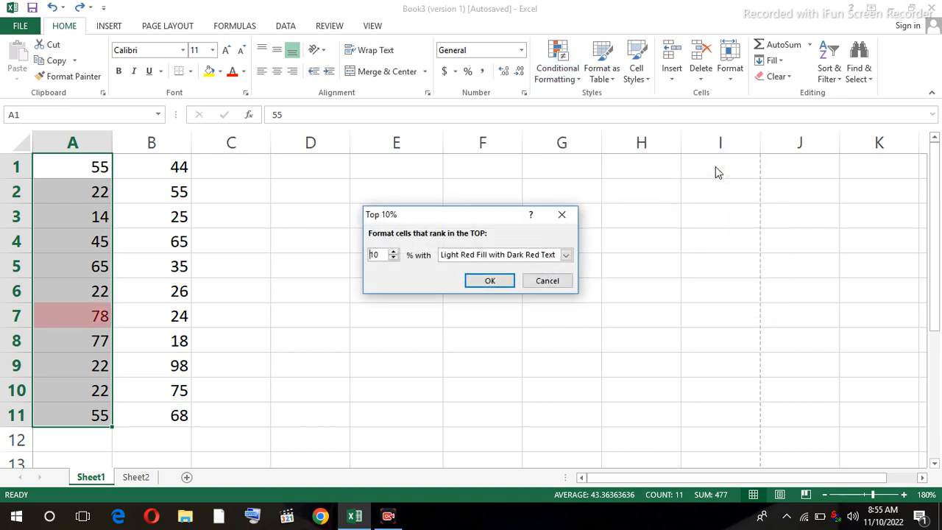
click(395, 262)
click(489, 281)
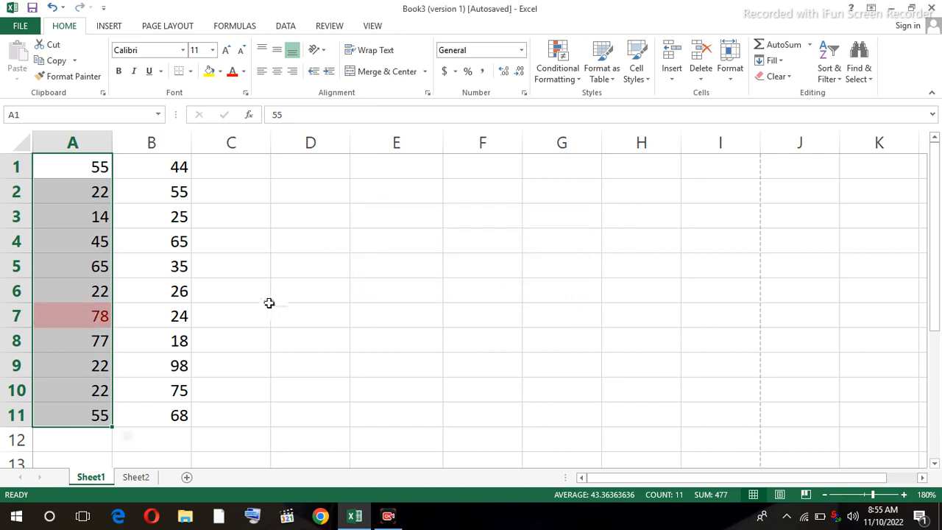
key(ctrl+z)
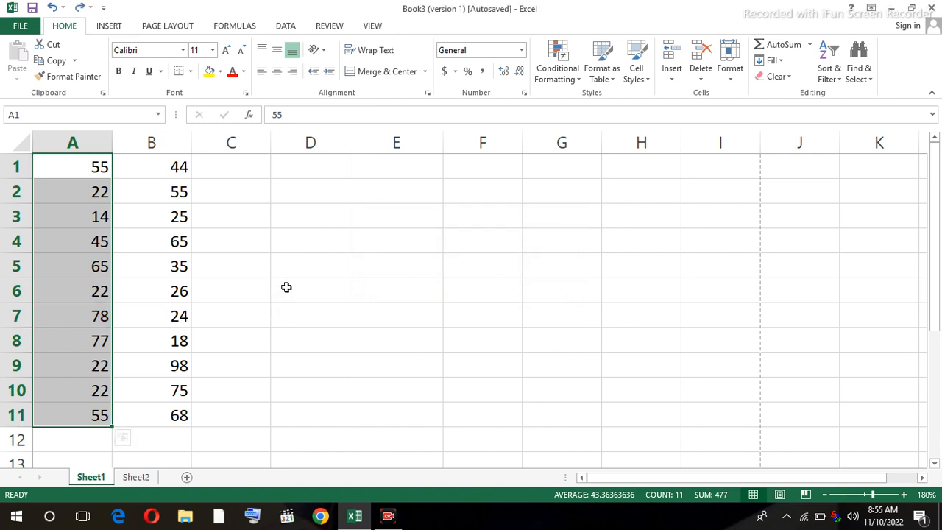
Step: Highlight the bottom 3 items in A1:A11 with Light Red Fill with Dark Red Text, and undo the rule
click(579, 84)
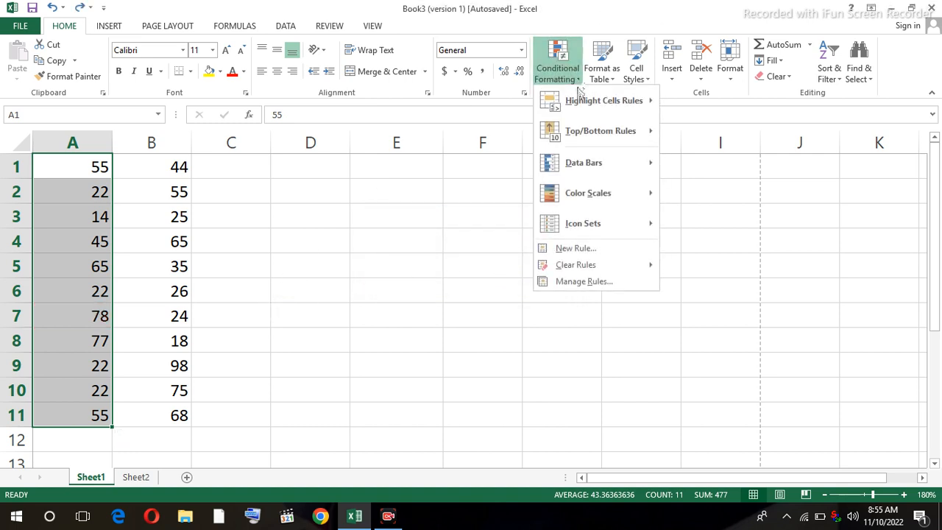
mouse_move(592, 132)
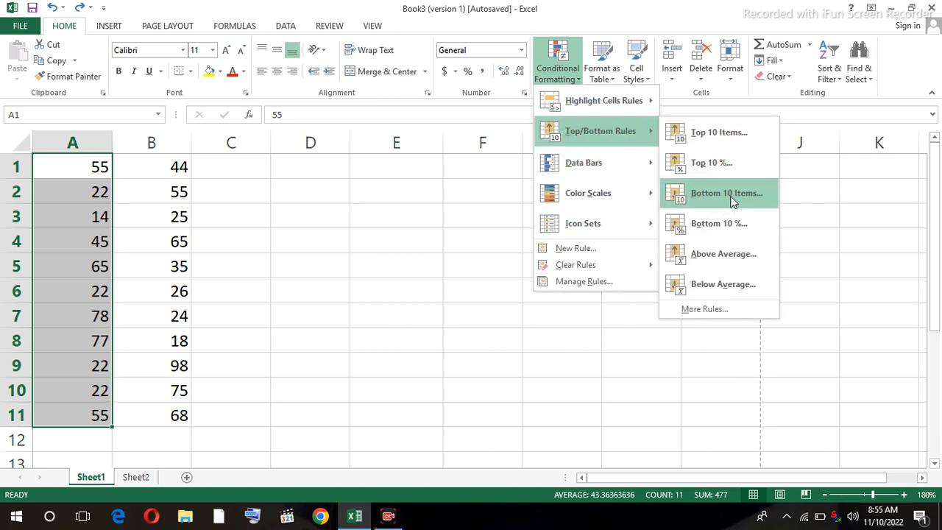
click(730, 199)
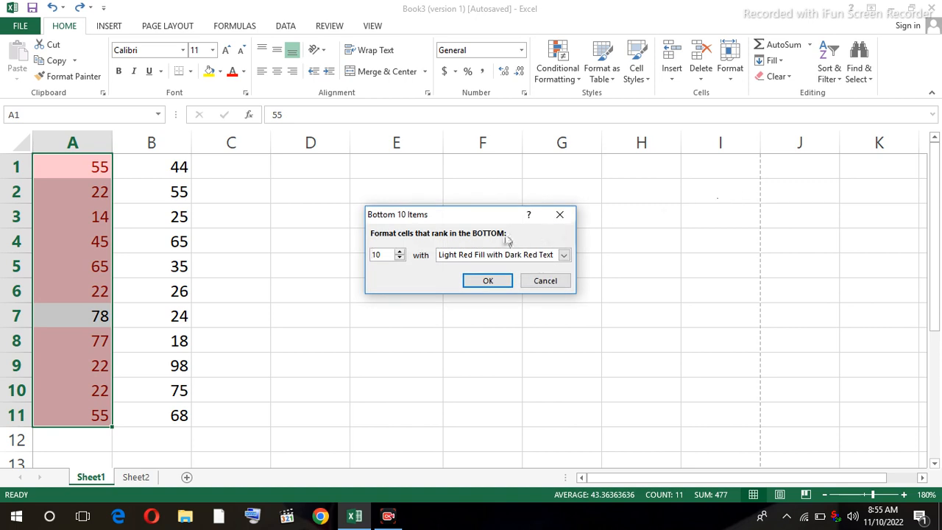
click(400, 258)
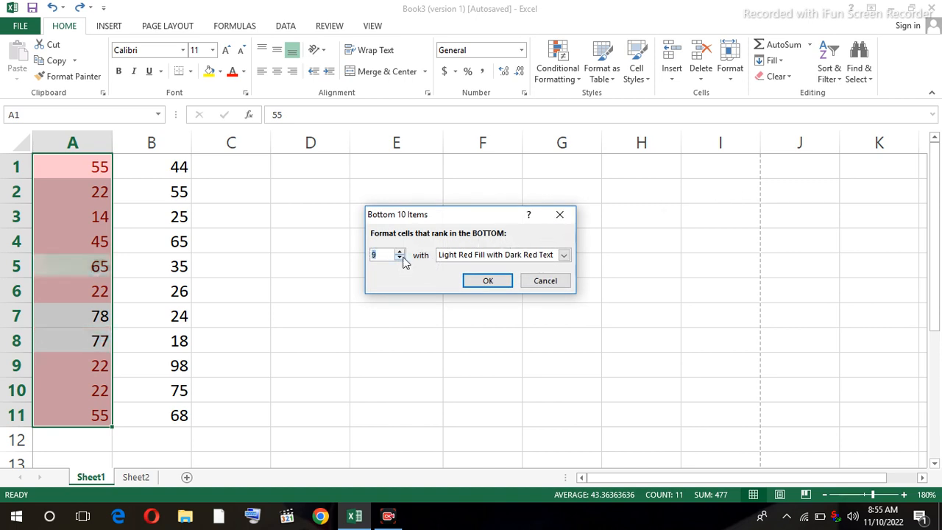
click(399, 258)
click(399, 258)
click(399, 258)
click(399, 258)
click(400, 258)
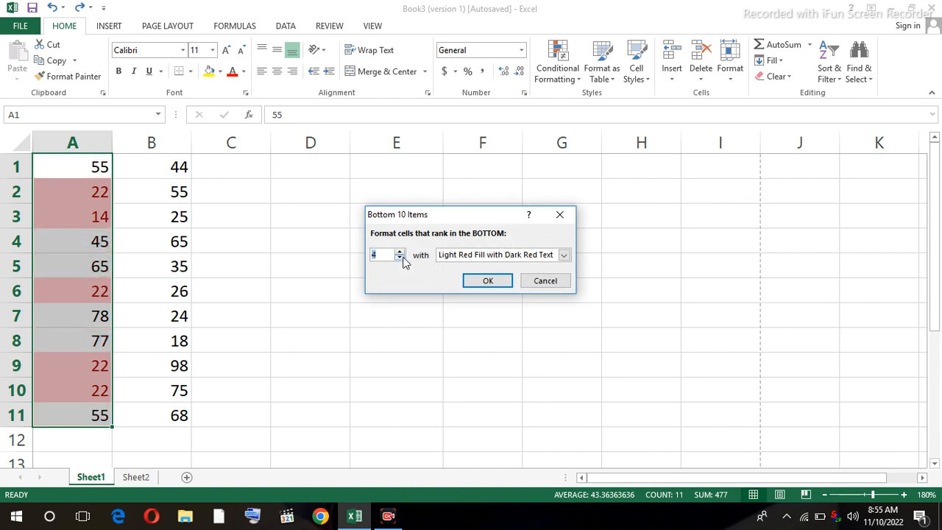
click(401, 258)
click(487, 281)
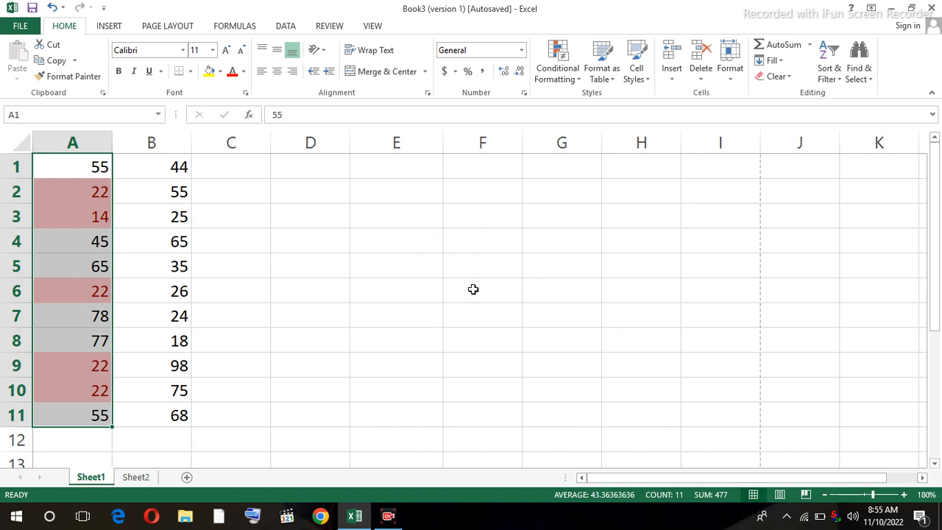
key(ctrl+z)
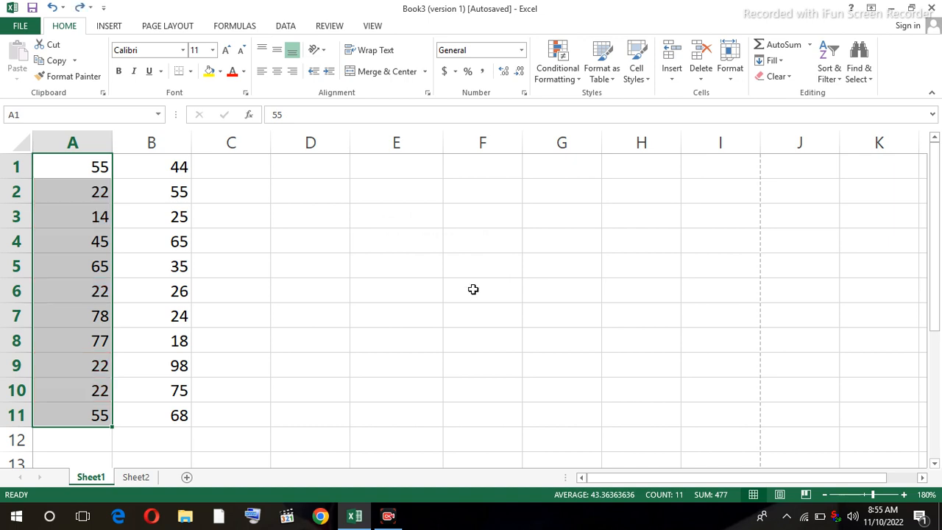
Step: Highlight the bottom 10% of values in A1:A11 with Light Red Fill with Dark Red Text
click(576, 81)
mouse_move(599, 133)
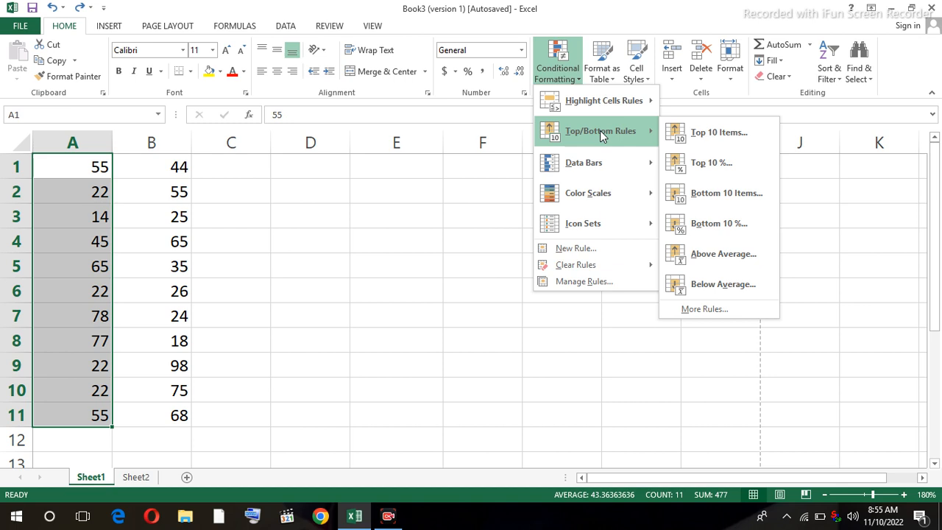
click(702, 224)
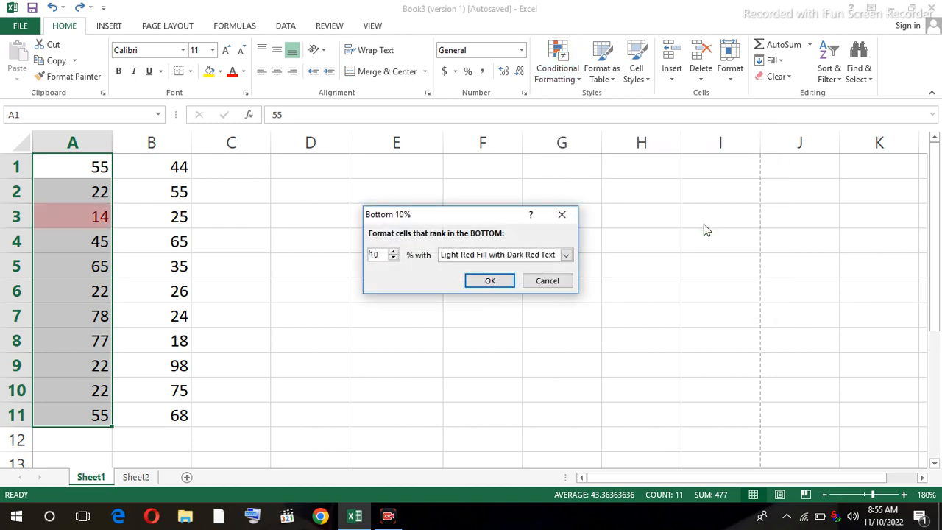
click(488, 282)
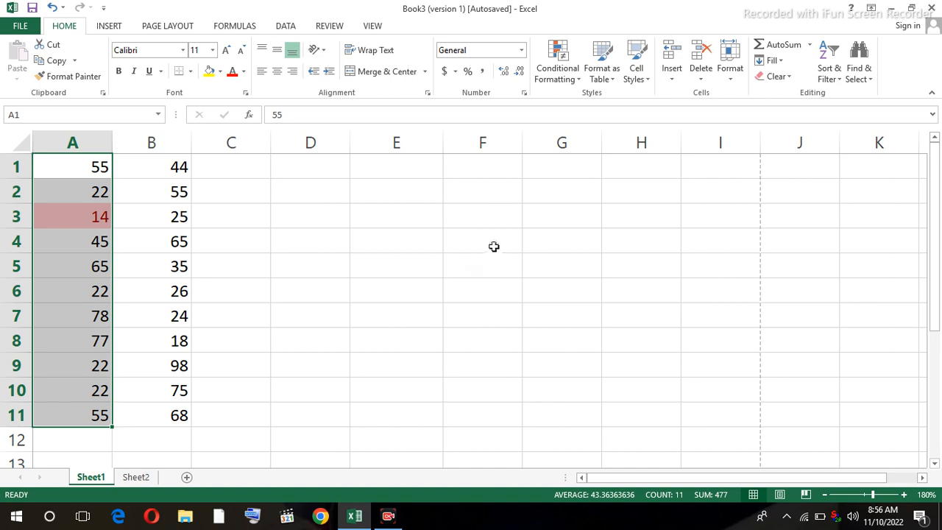
Step: Highlight the above-average values in A1:A11 with Light Red Fill with Dark Red Text, and undo the column's highlighting rules
click(581, 86)
mouse_move(610, 131)
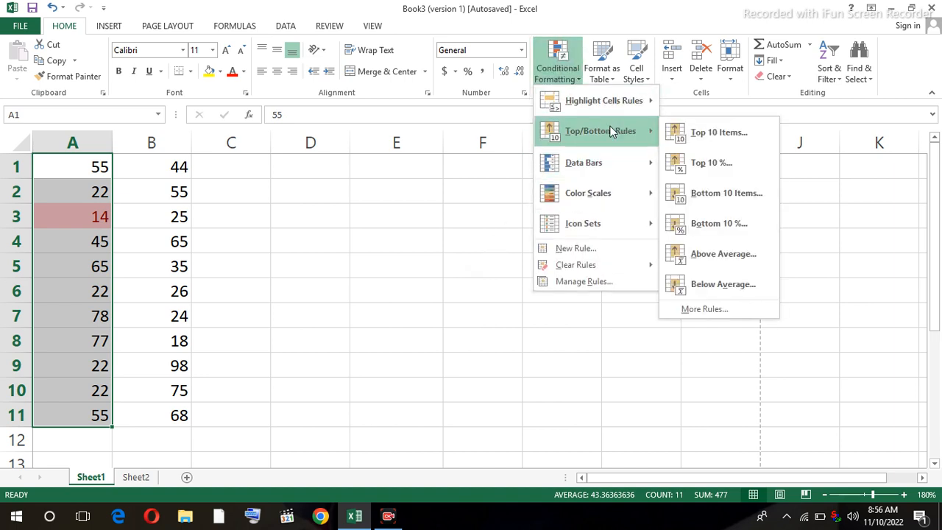
click(718, 262)
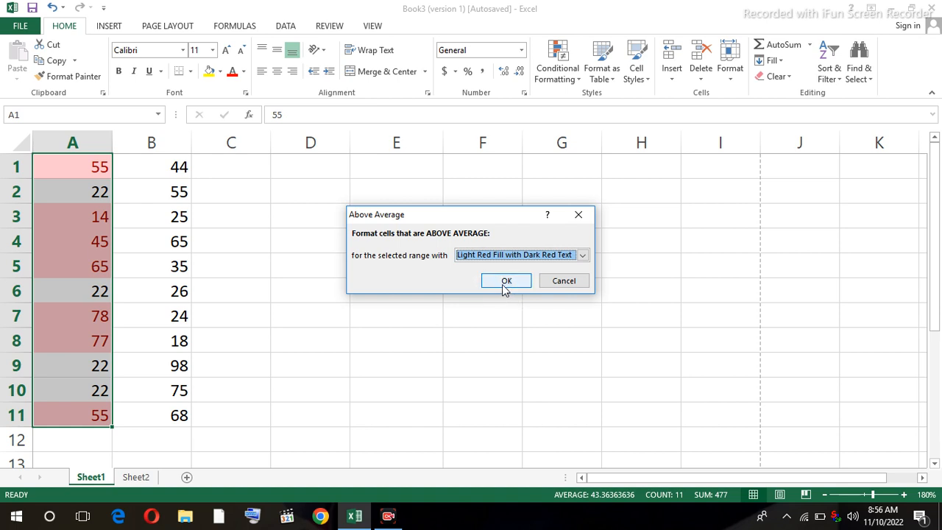
click(505, 282)
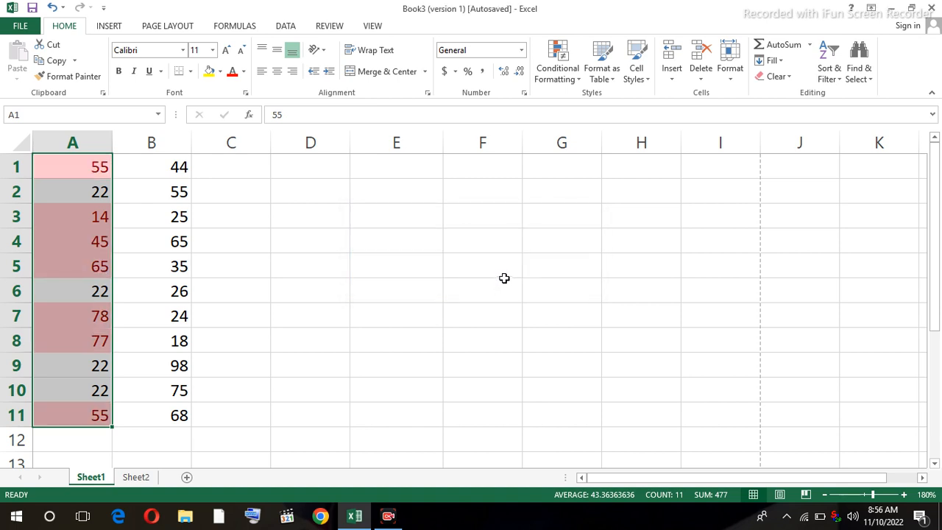
key(ctrl+z)
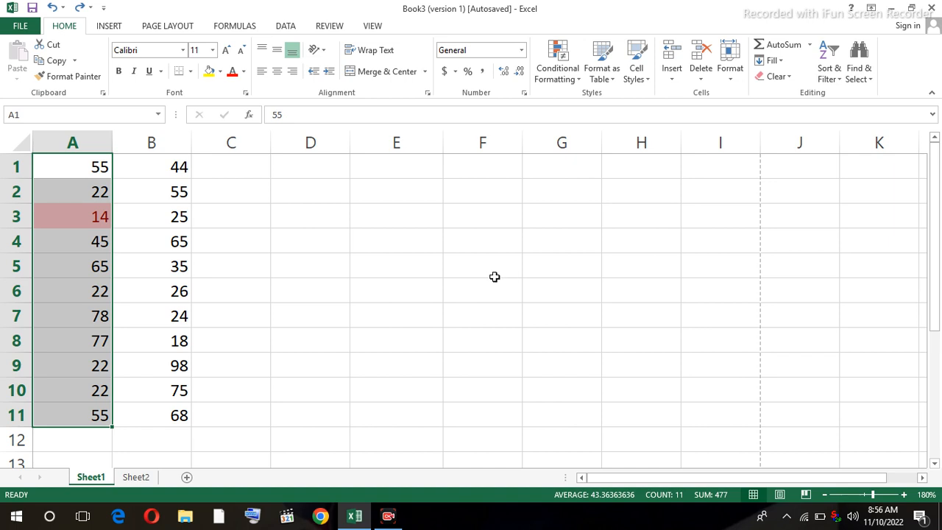
click(415, 248)
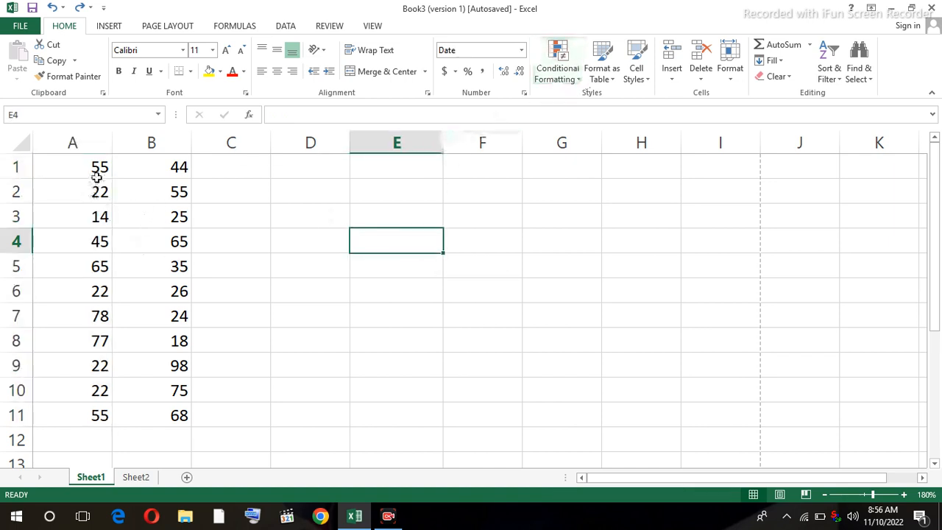
Step: Preview color scales on A1:B11, apply the uncircled check mark, exclamation and cross icon set, and undo it
drag(94, 168, 171, 425)
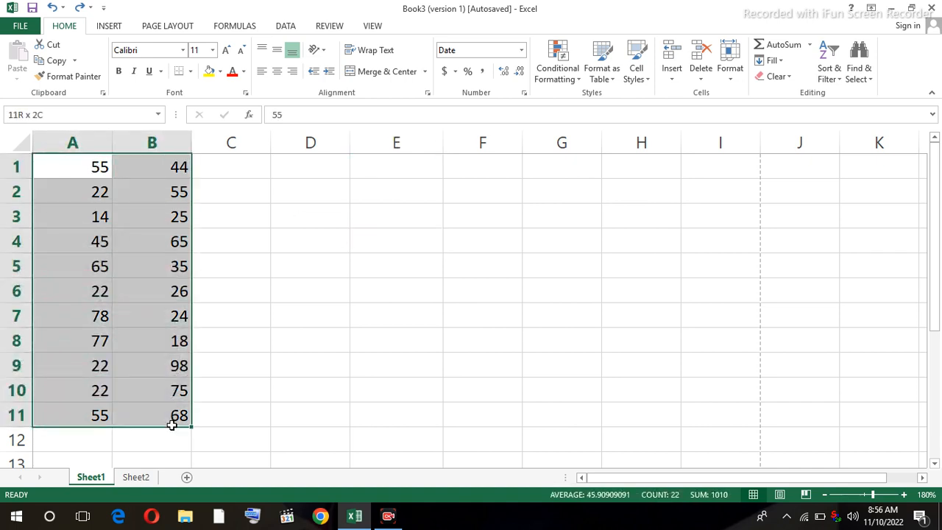
click(557, 66)
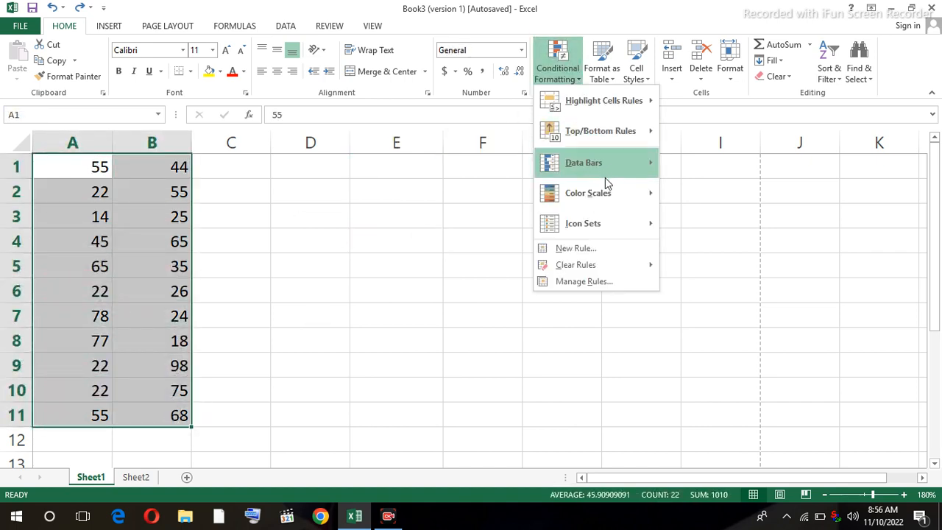
mouse_move(603, 169)
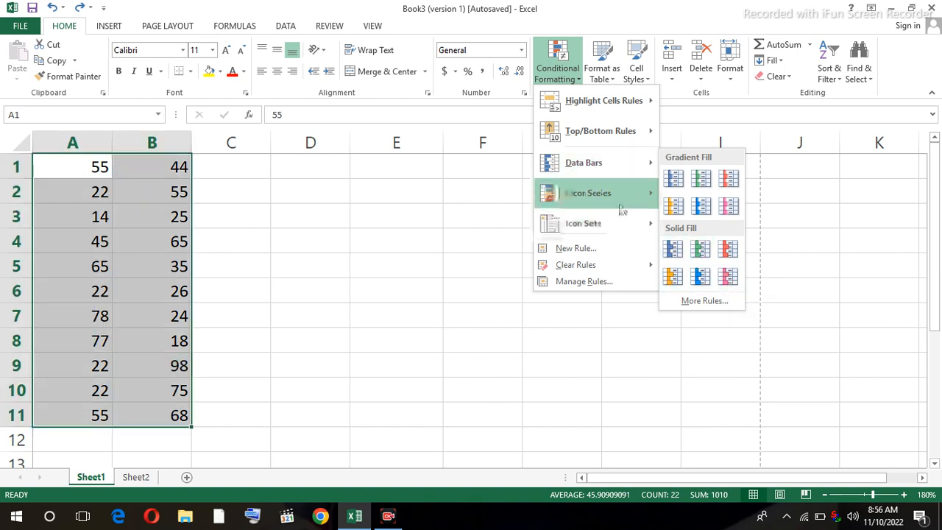
mouse_move(615, 193)
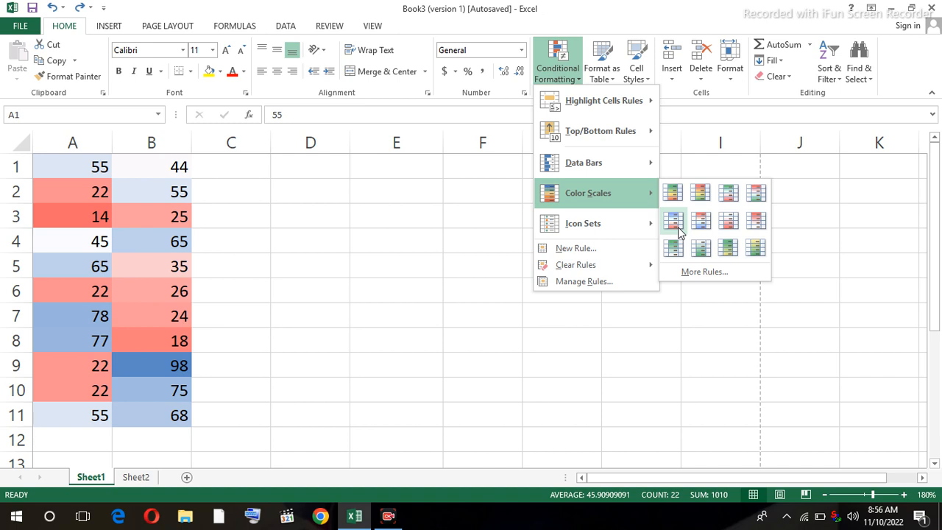
mouse_move(637, 228)
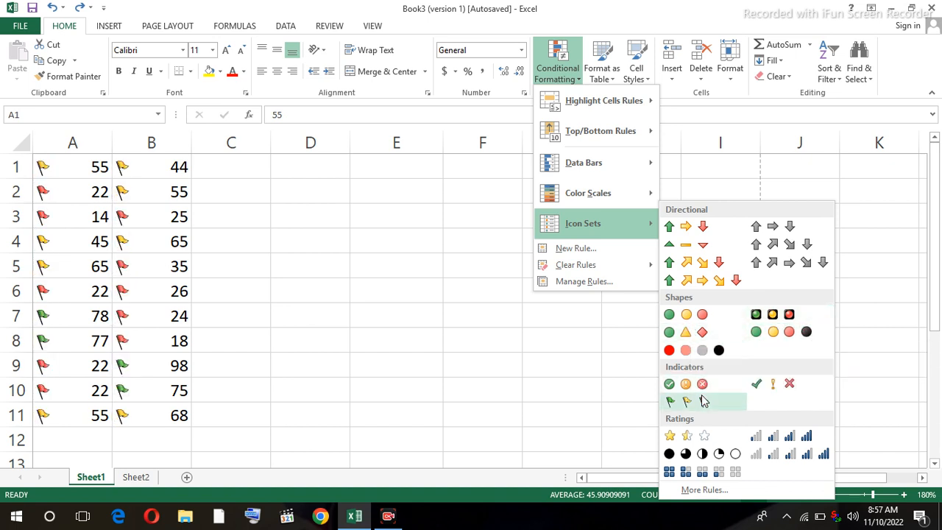
click(782, 390)
click(359, 338)
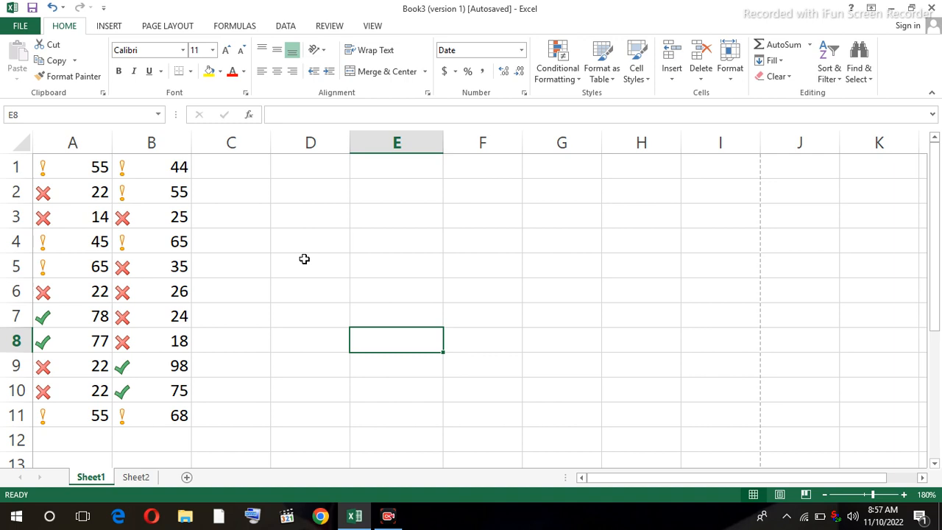
key(ctrl+z)
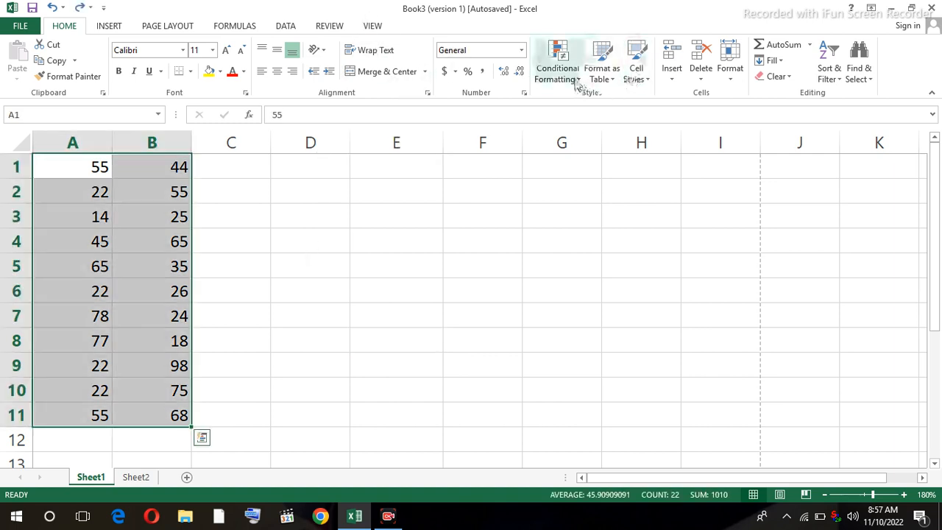
Step: Format the range A1:B12 as a table without headers, using the light table style with black gridlines
click(401, 198)
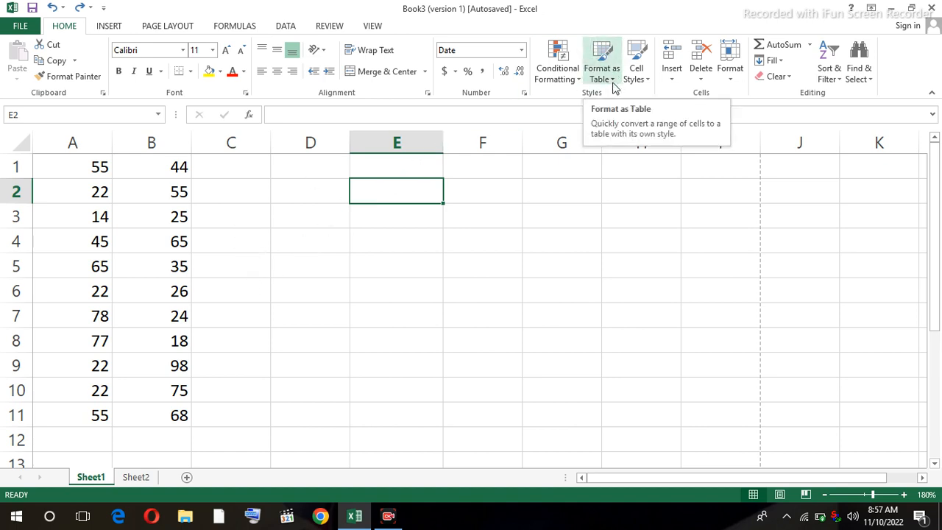
click(89, 439)
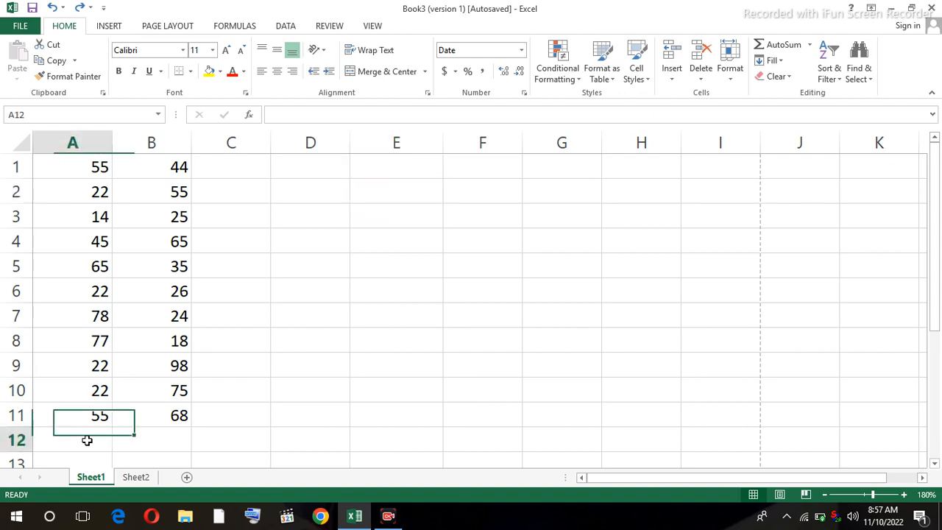
click(616, 80)
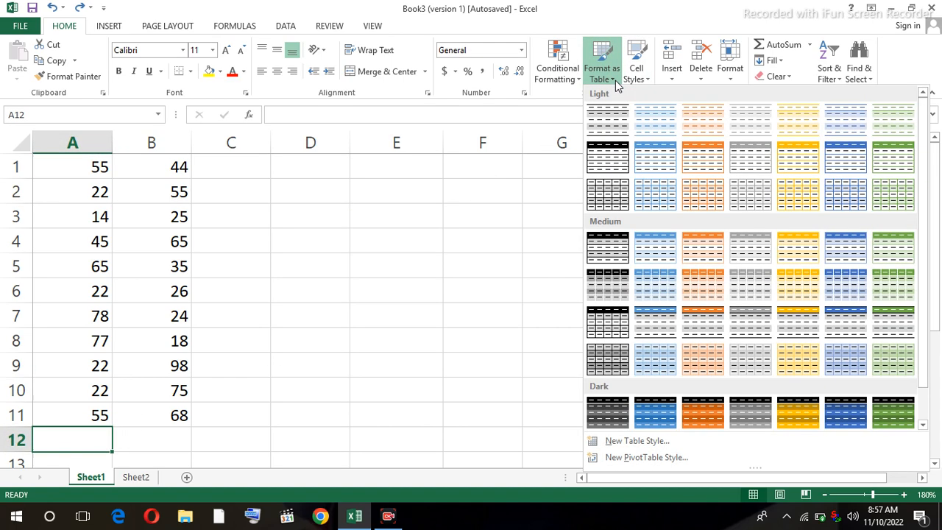
click(607, 196)
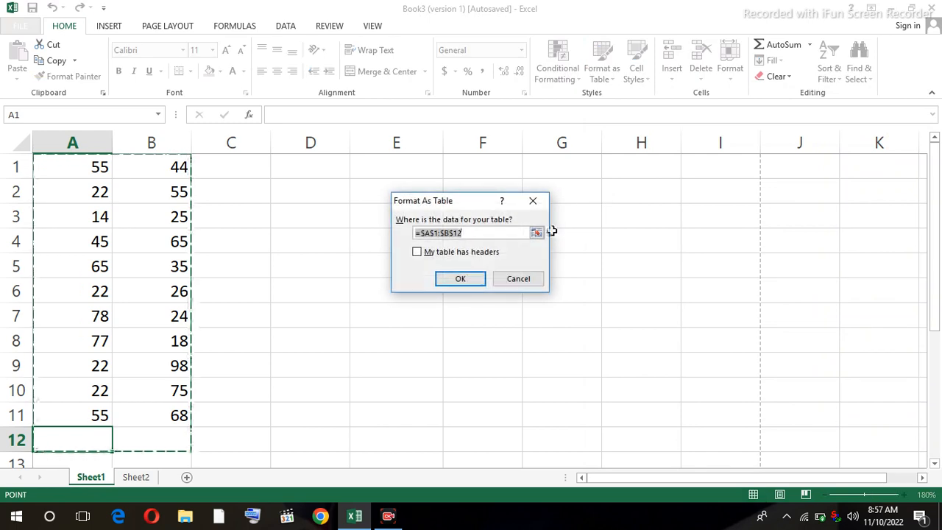
click(458, 283)
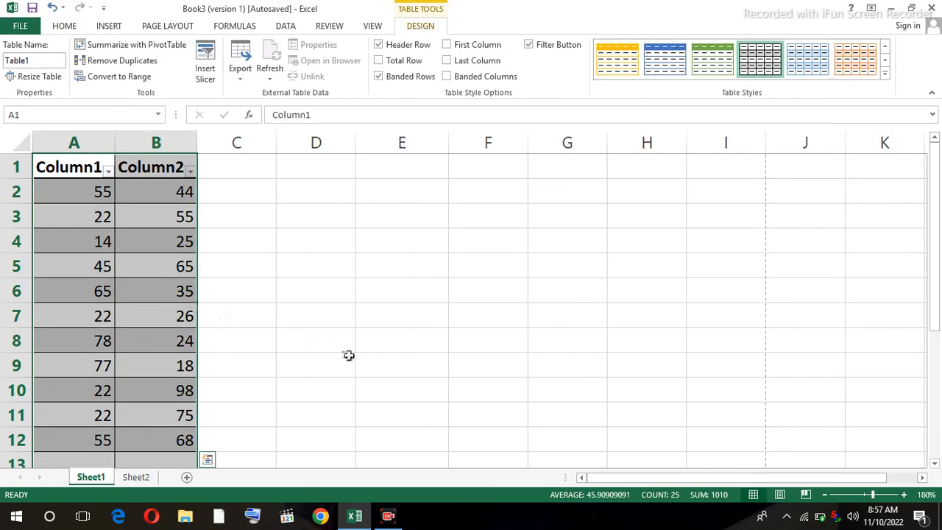
Step: Filter Column1 with a number filter so that only rows greater than 55 are shown
click(108, 173)
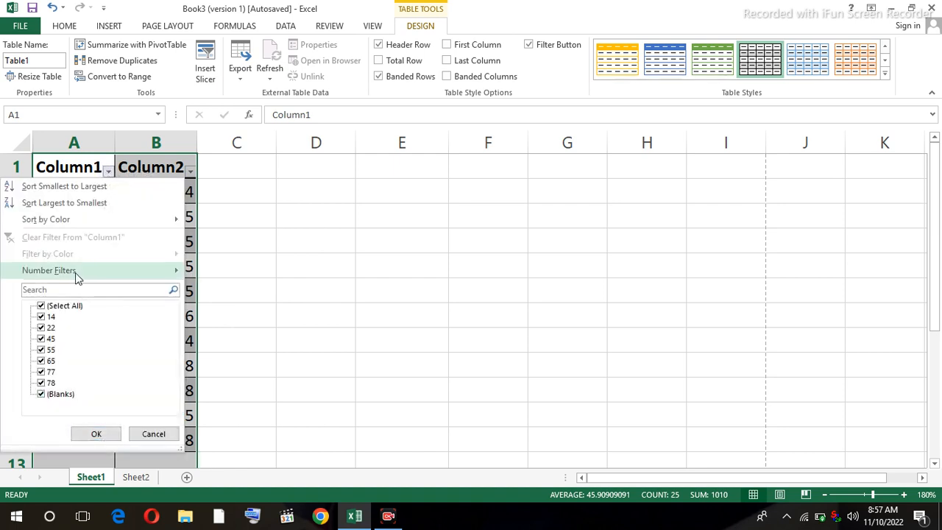
mouse_move(86, 276)
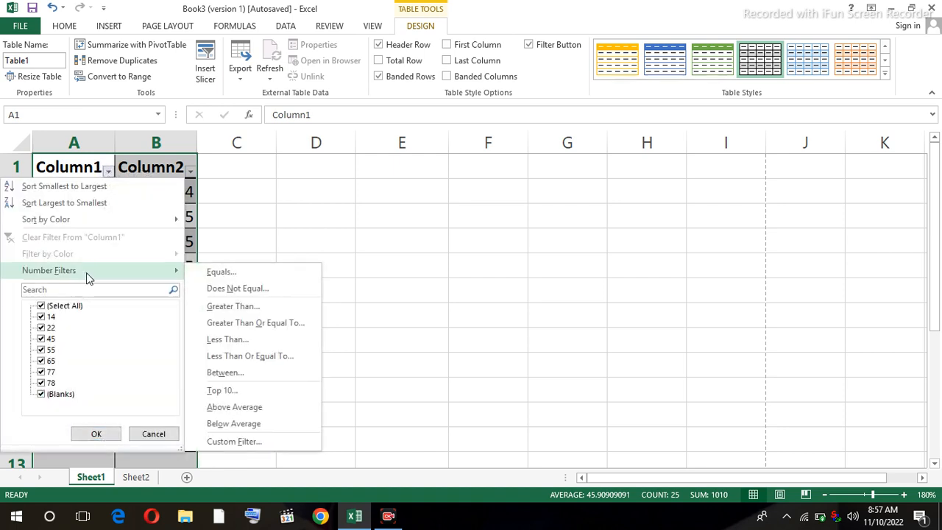
click(240, 307)
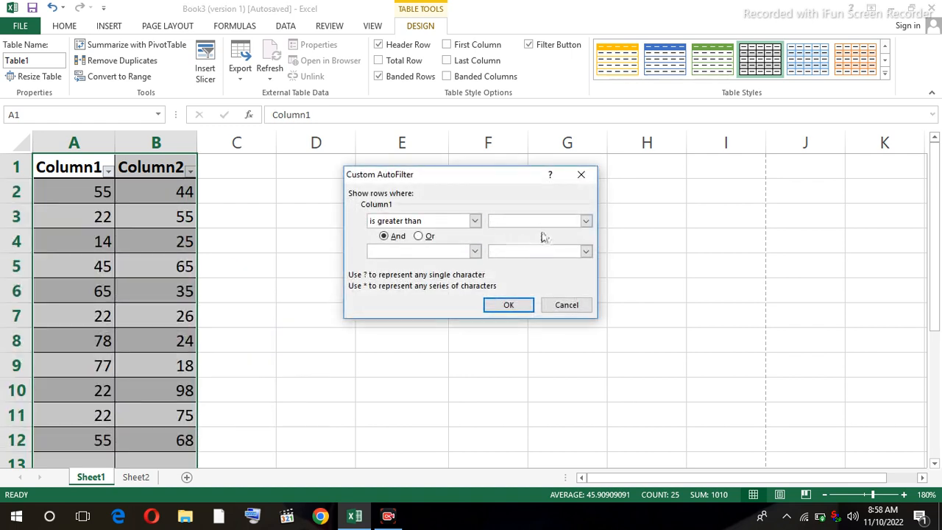
text(55)
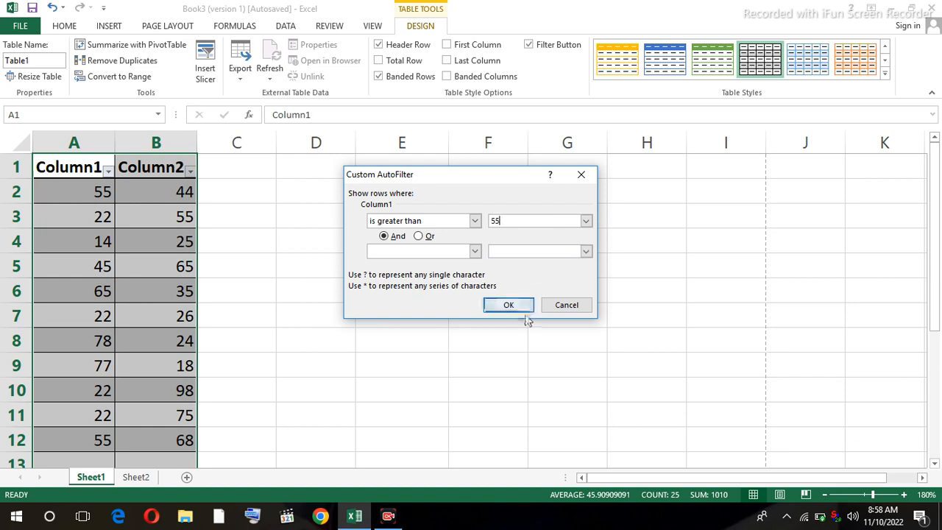
click(509, 305)
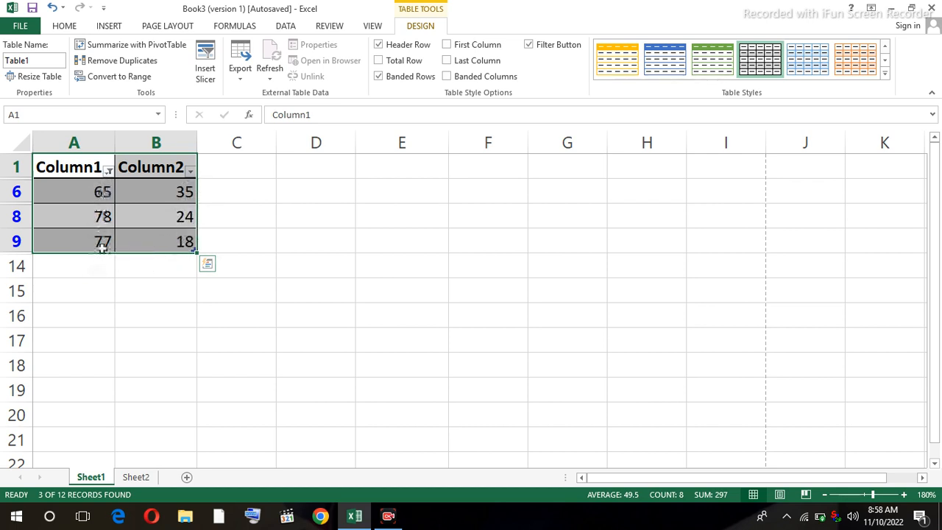
Step: Show all rows again by reselecting every value in the Column1 filter
click(109, 170)
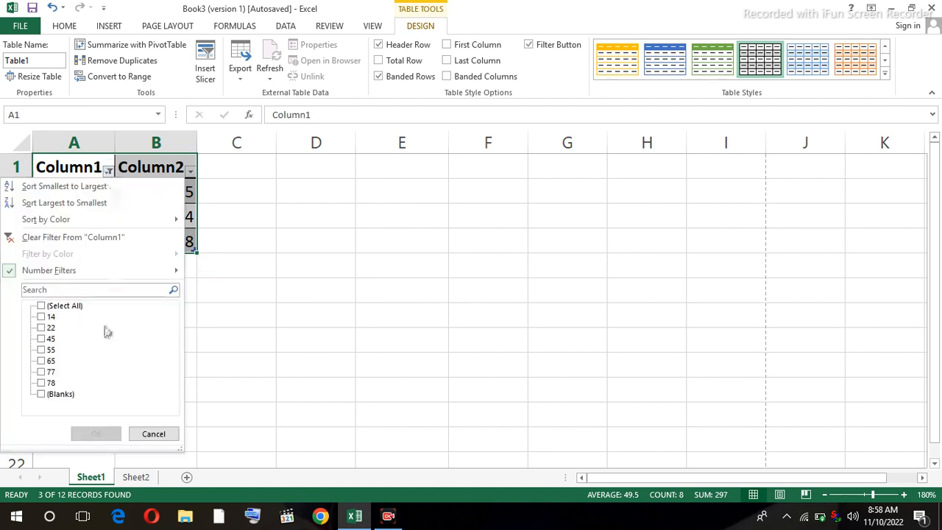
click(45, 306)
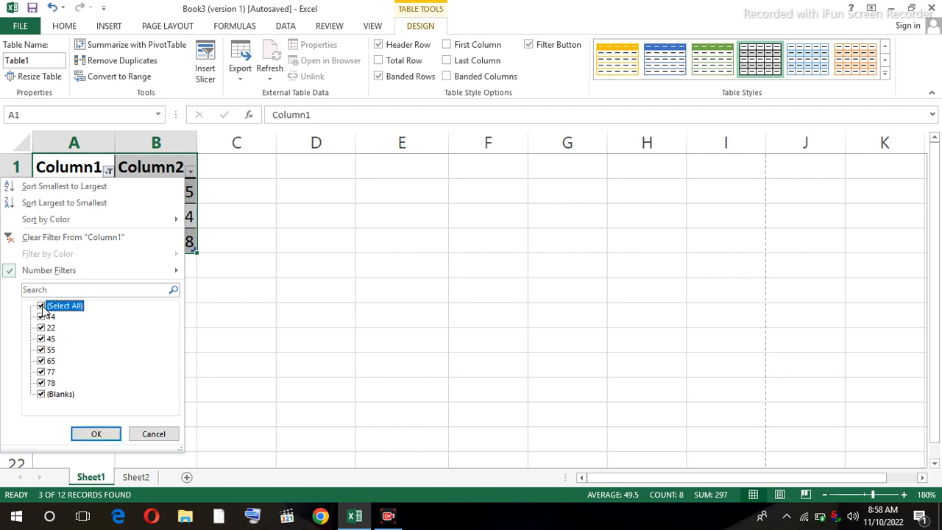
click(96, 433)
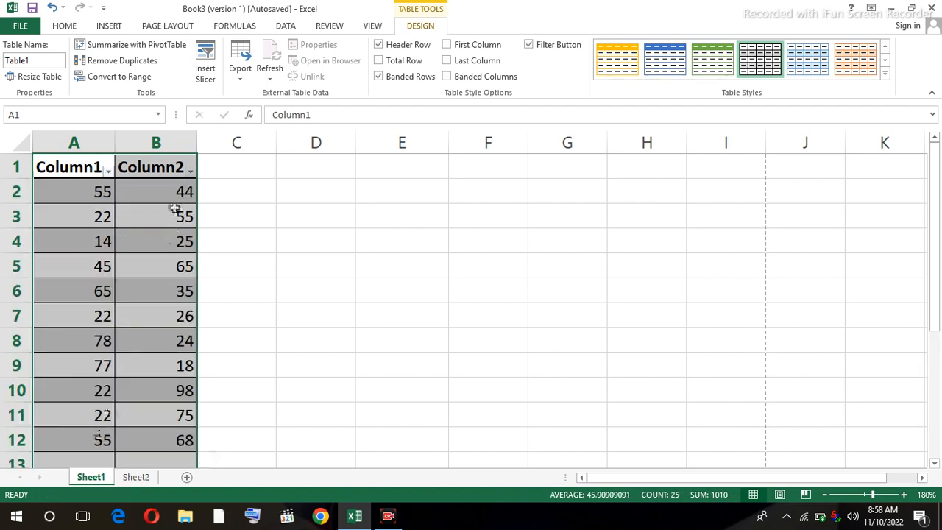
Step: Filter Column2 with a number filter so that only rows less than 40 are shown
click(190, 174)
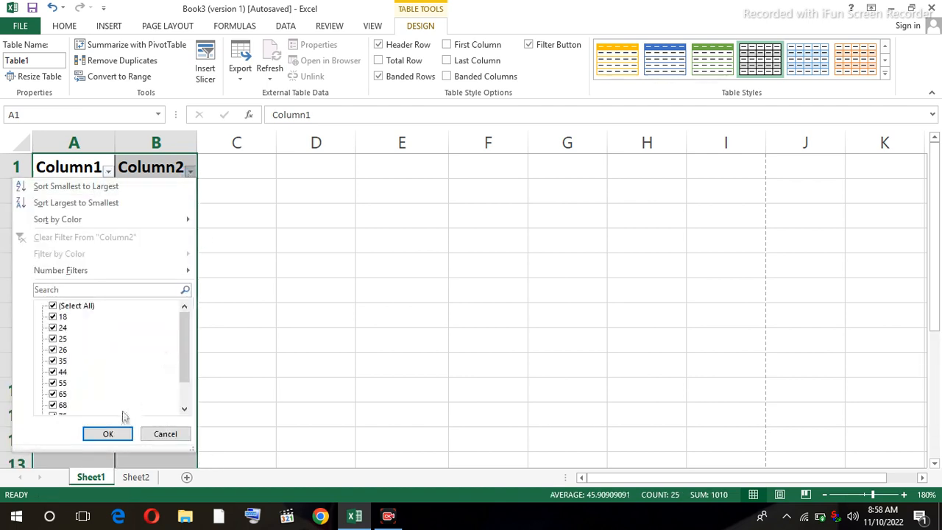
mouse_move(176, 274)
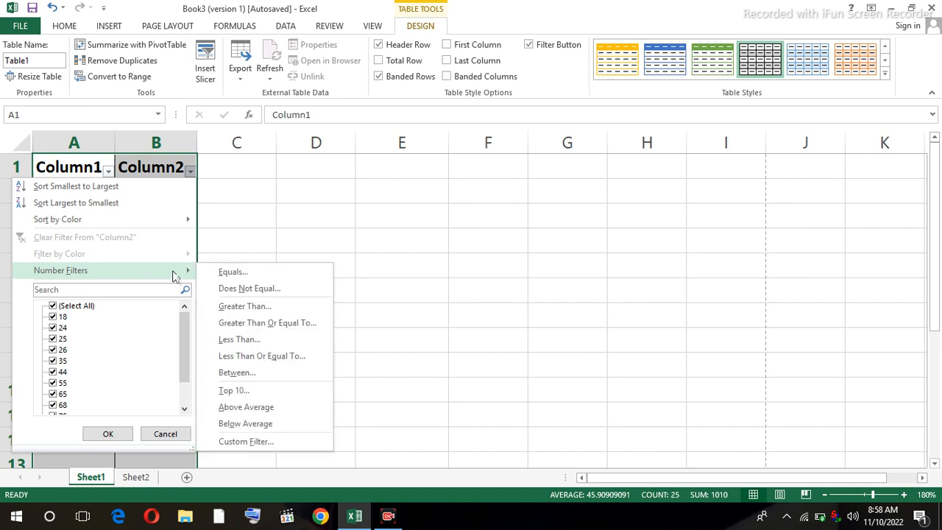
click(243, 339)
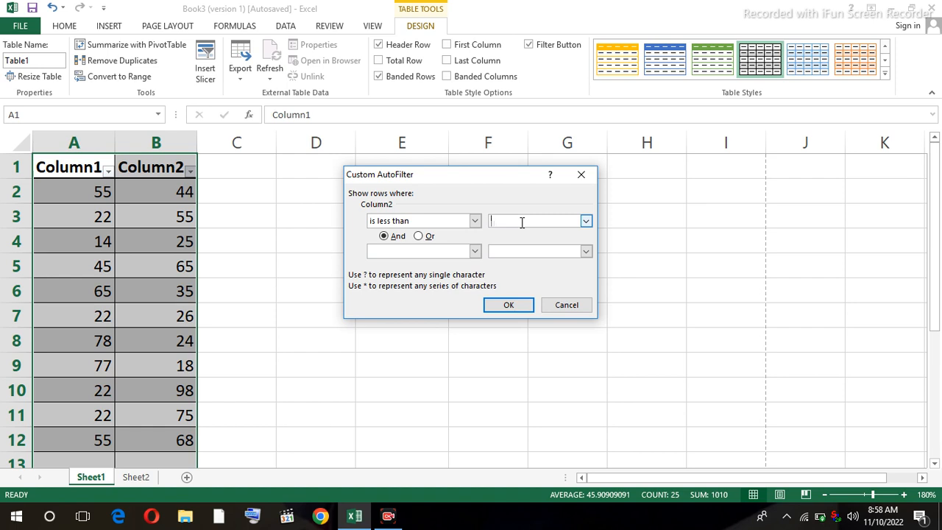
text(40)
click(507, 305)
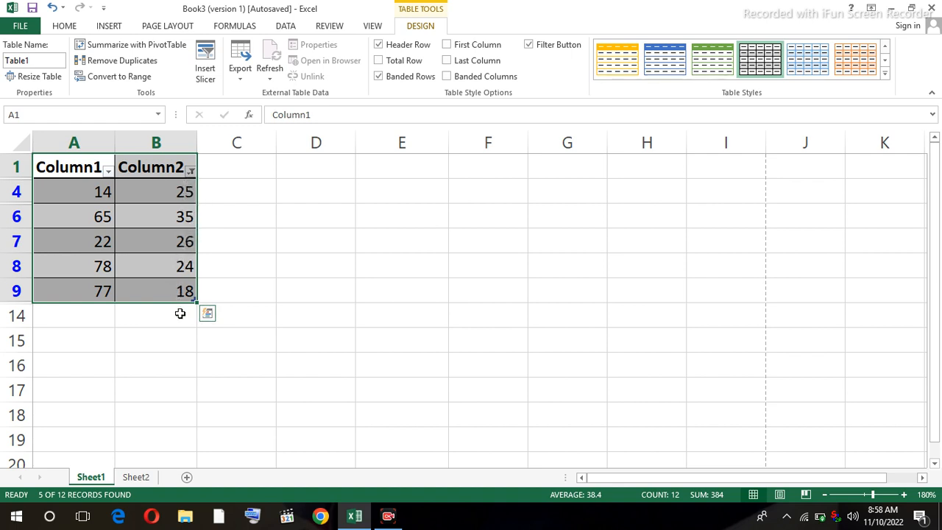
Step: Show all rows again by reselecting every value in the Column2 filter
click(190, 171)
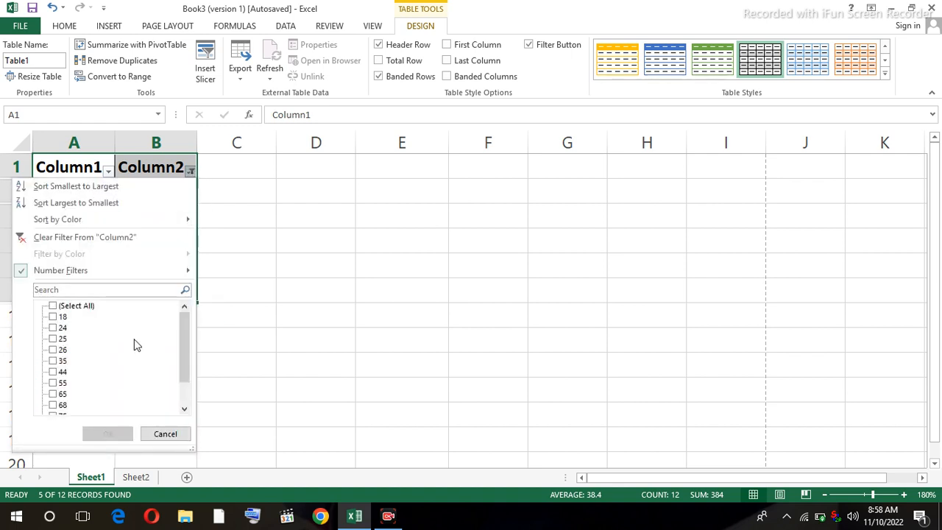
click(68, 308)
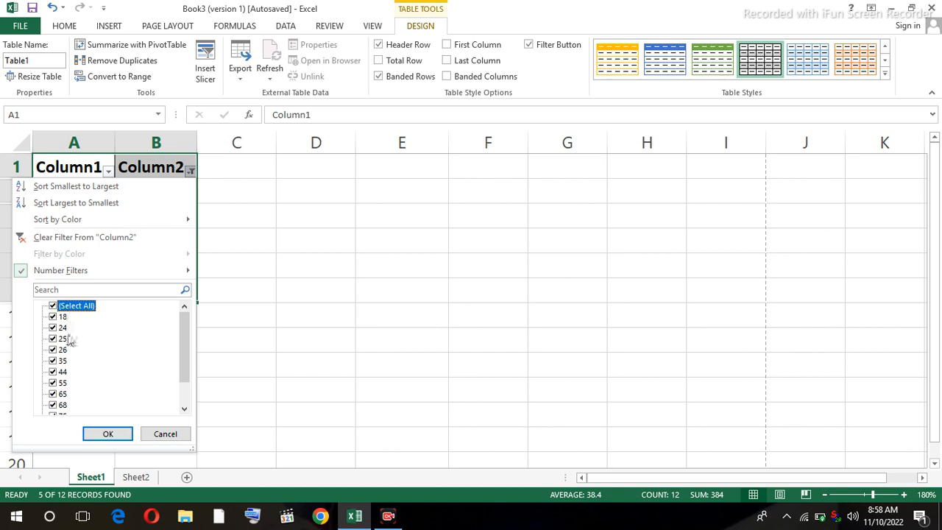
click(109, 434)
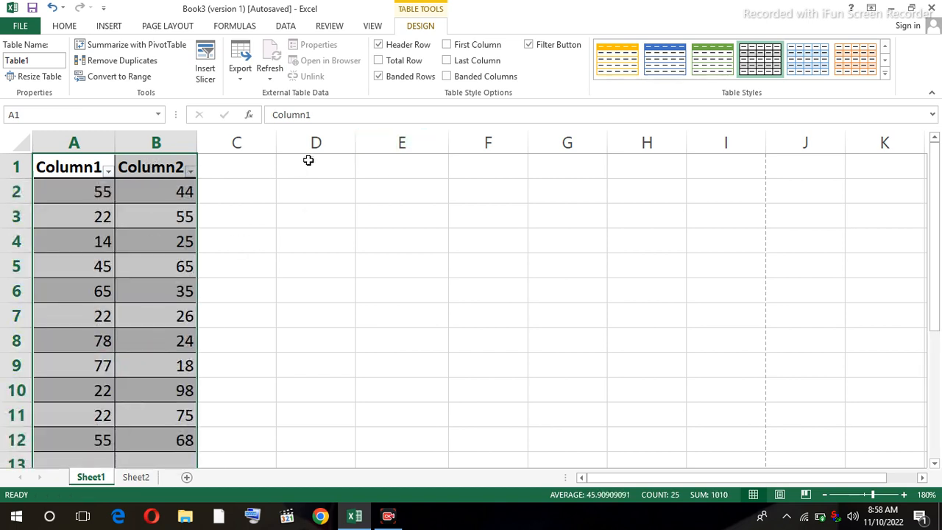
Step: Turn off the filter on the table headers and clear the formats of the whole table
click(65, 26)
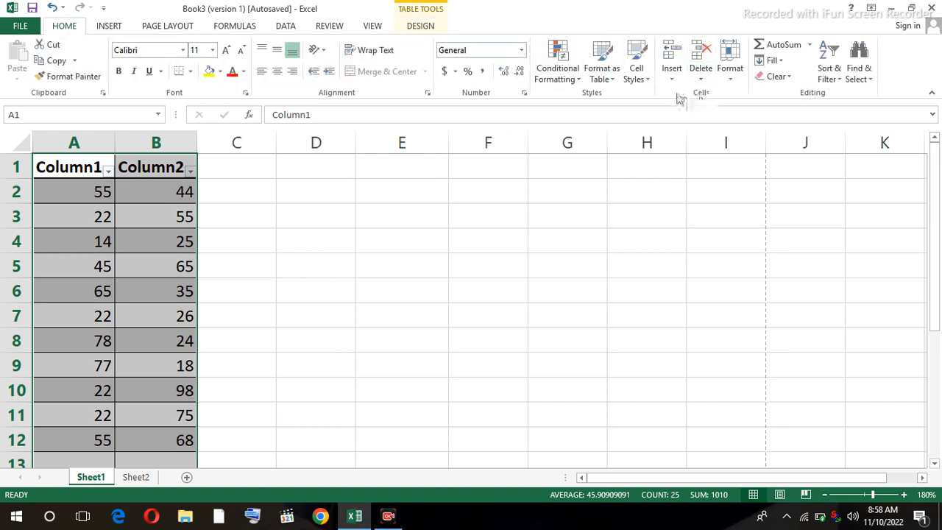
click(840, 87)
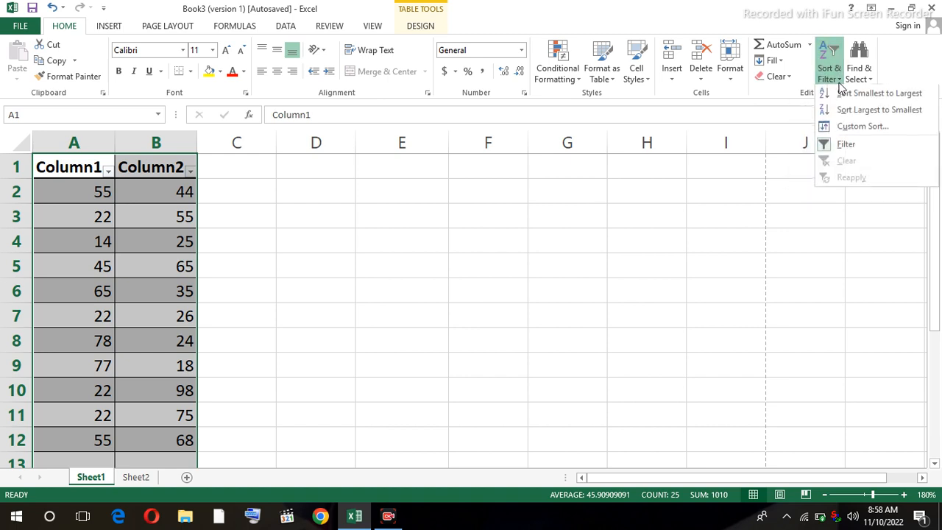
click(840, 144)
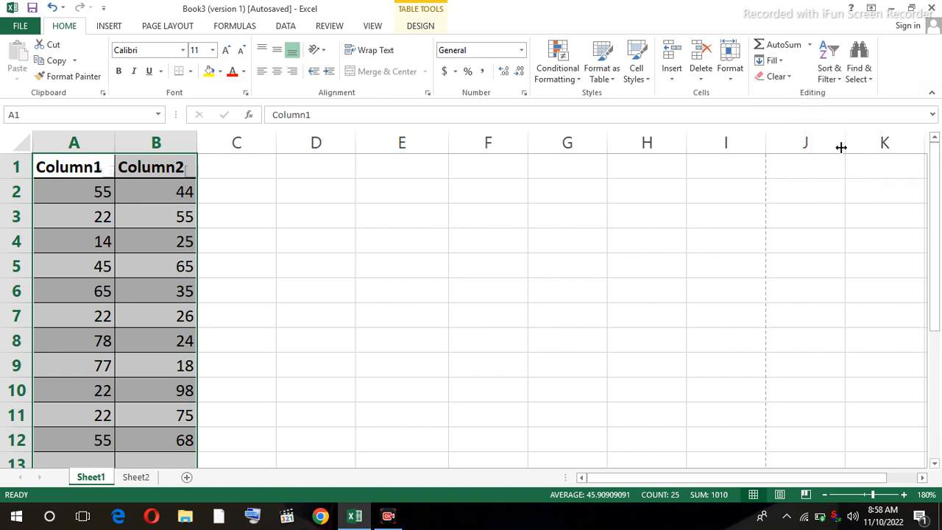
click(786, 78)
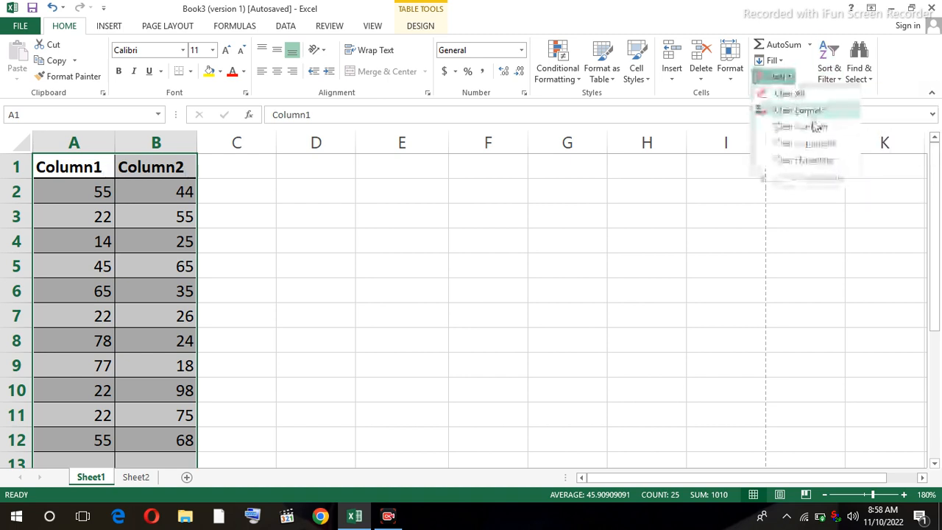
click(796, 118)
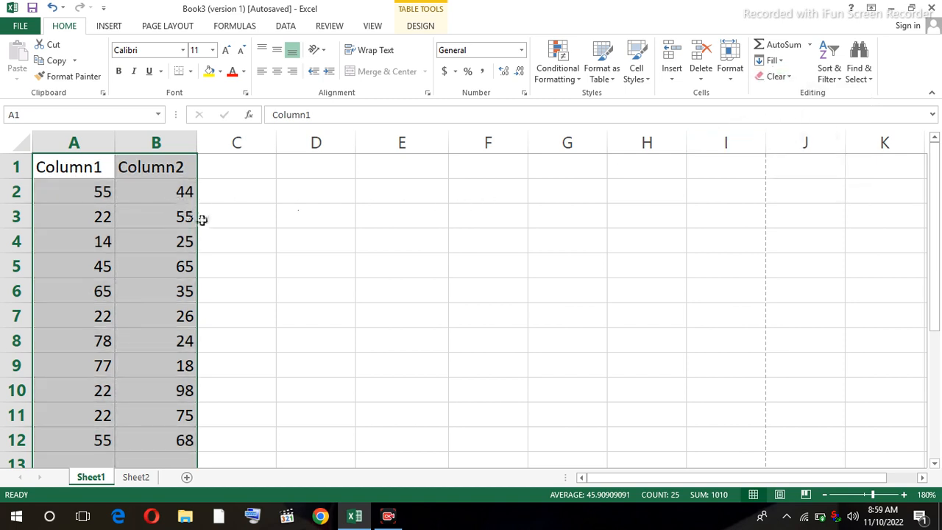
Step: Undo the format clearing, the filters and the table conversion, plus the SUM formula in B12
key(ctrl+z)
key(ctrl+z)
key(ctrl+z)
key(ctrl+z)
key(ctrl+z)
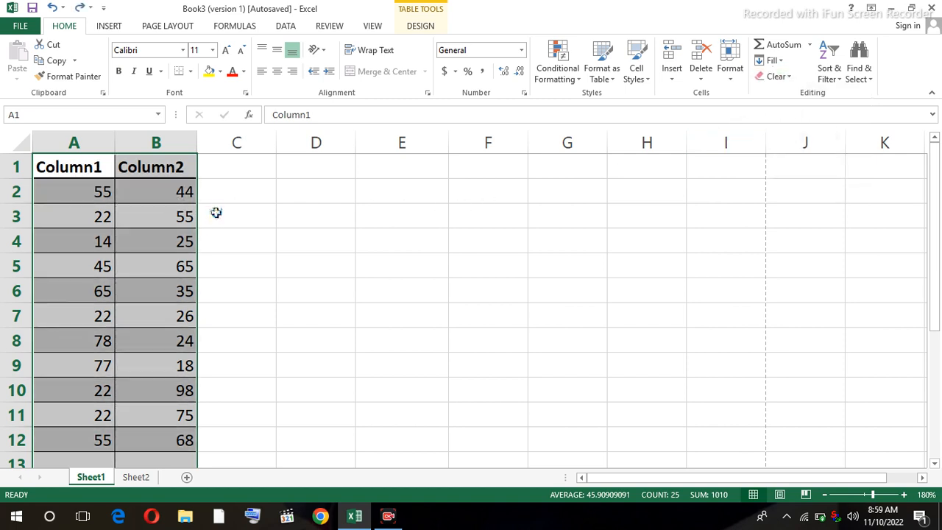
key(ctrl+z)
key(ctrl+z)
key(ctrl+z)
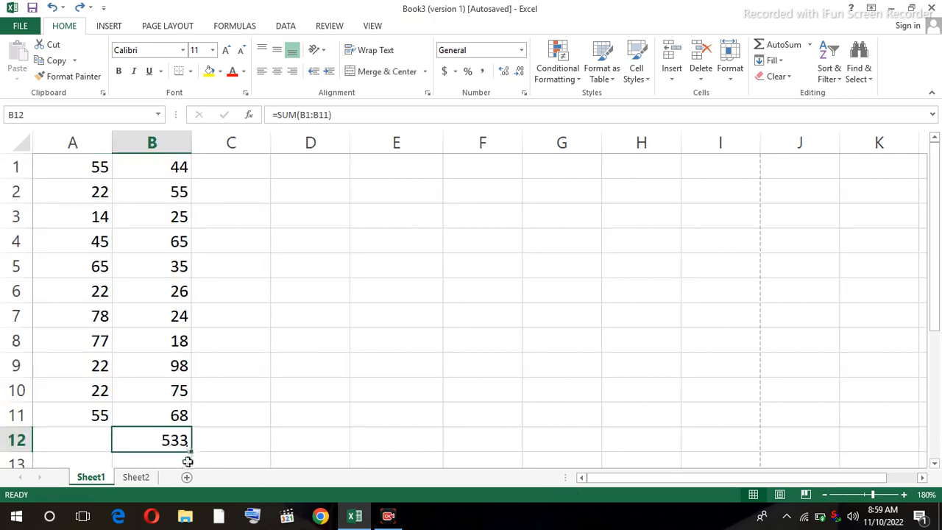
key(ctrl+z)
Step: Look through the available cell styles for the empty cell D10 without applying one
click(319, 391)
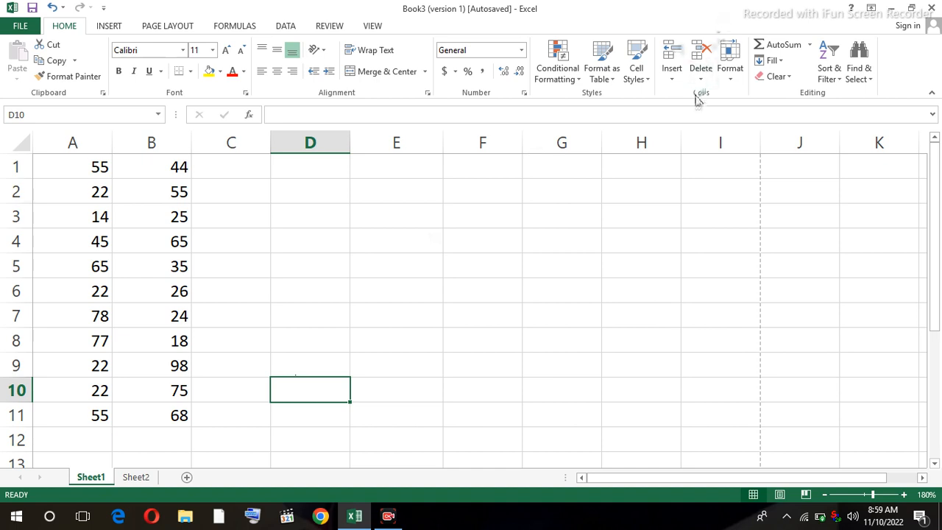
click(648, 81)
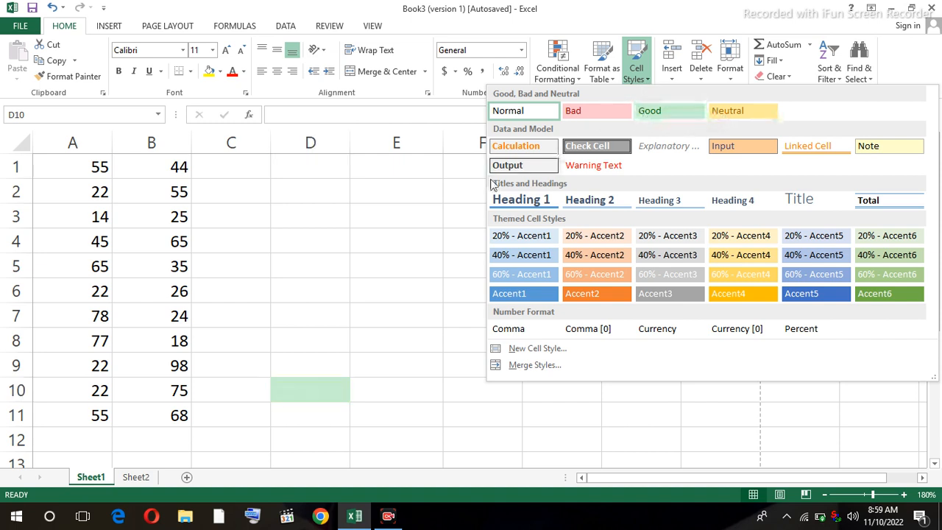
click(375, 203)
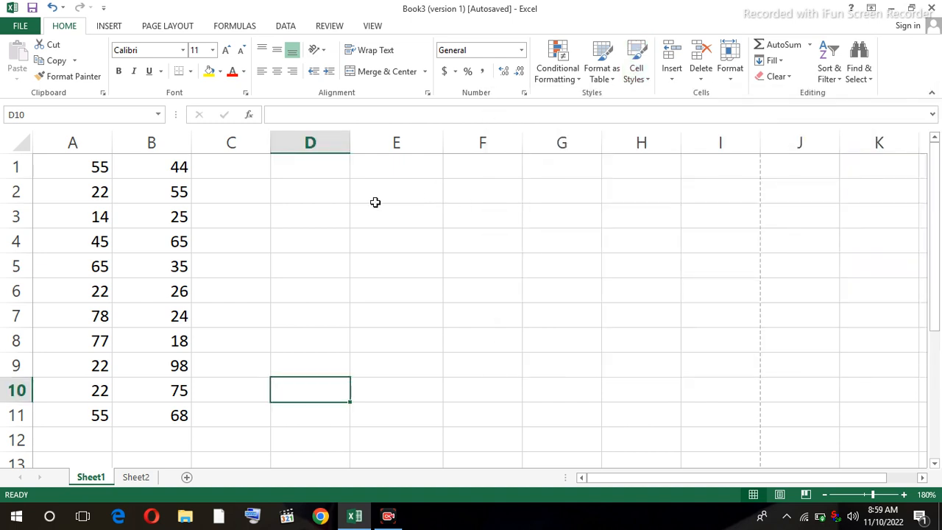
Step: Apply the Good cell style to the high values in cells B4, B9, B10 and B11
click(177, 192)
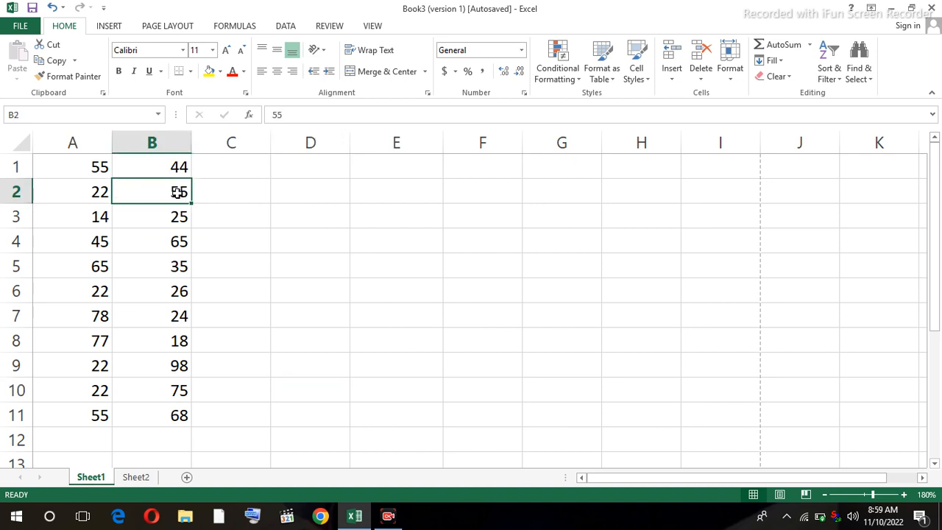
click(179, 368)
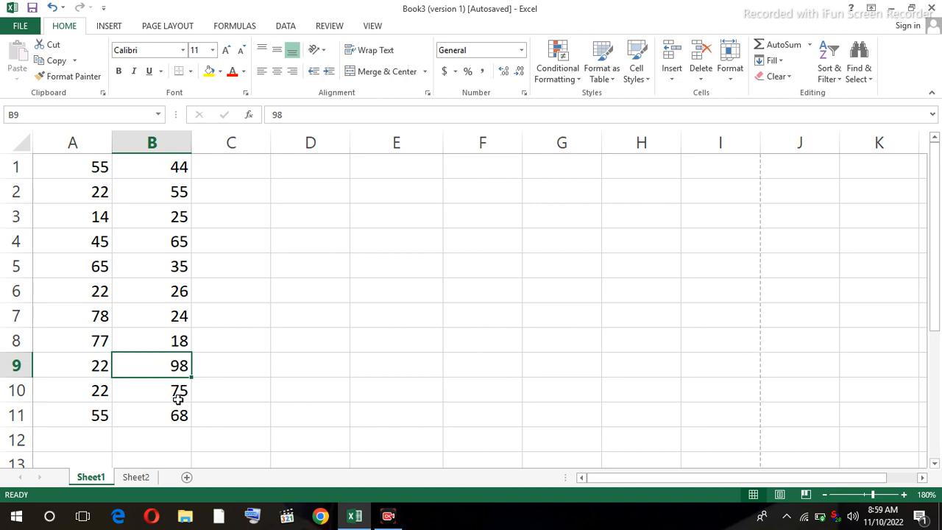
ctrl+click(179, 393)
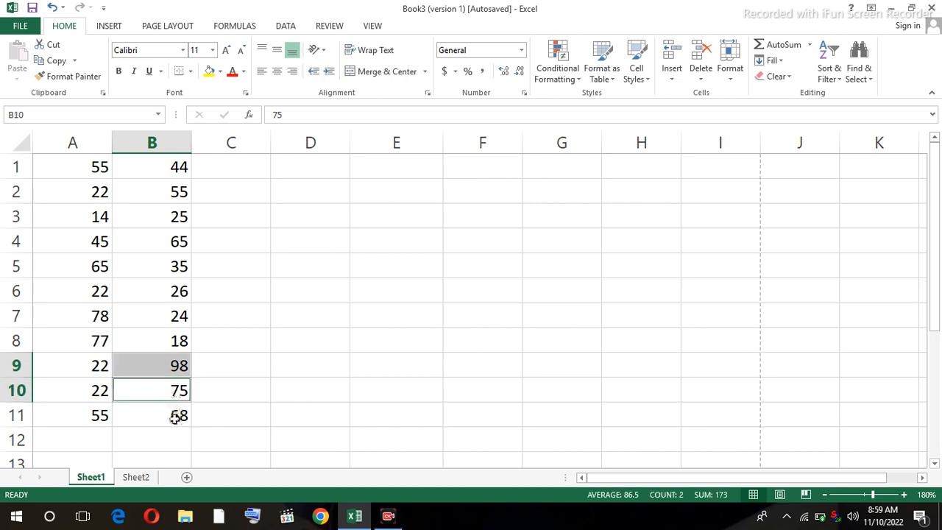
ctrl+click(176, 415)
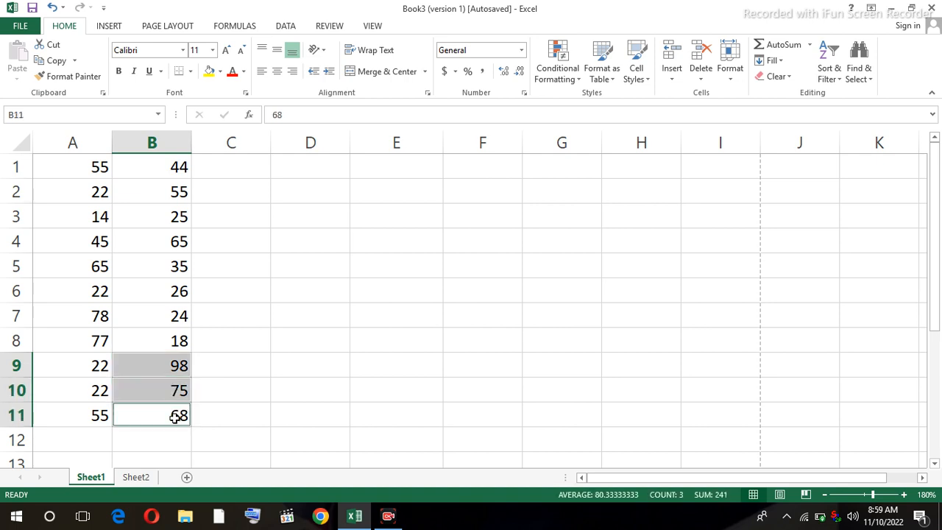
ctrl+click(173, 242)
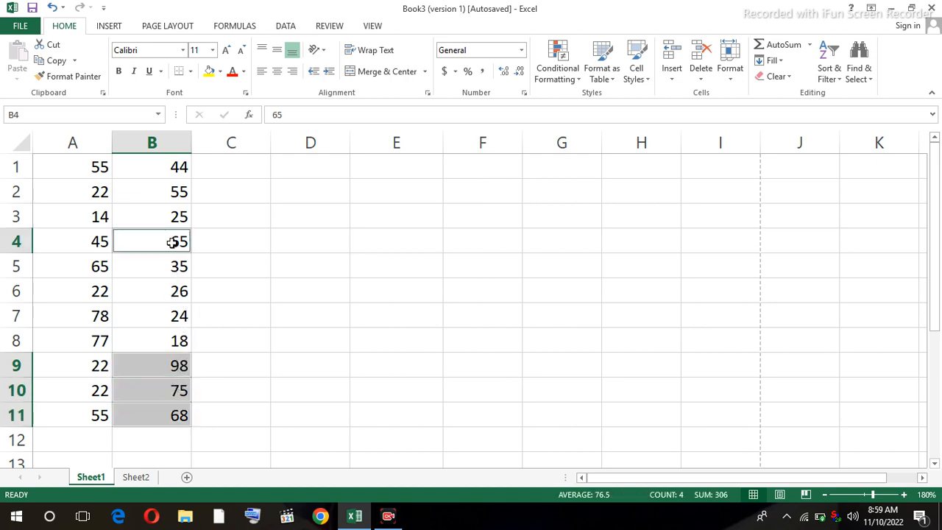
click(639, 73)
click(675, 115)
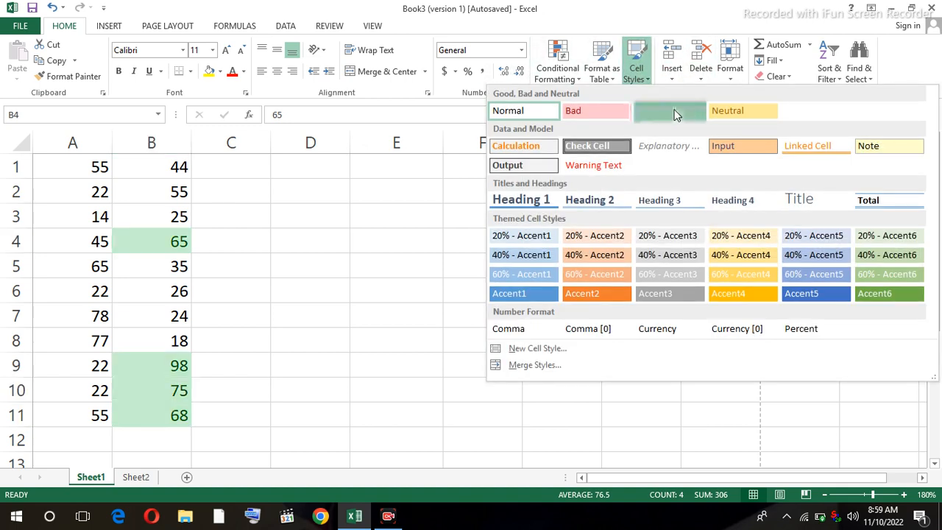
click(342, 295)
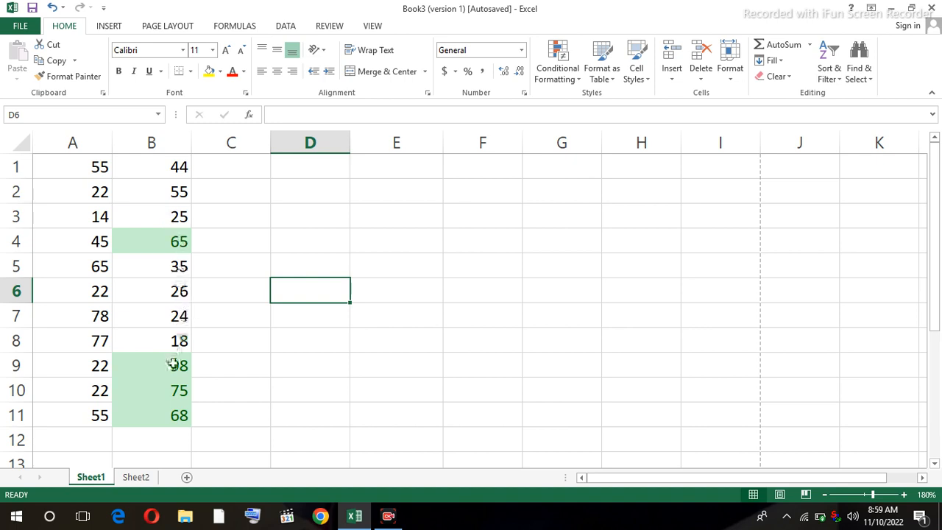
Step: Apply the Bad cell style to the low values in cells B6:B8
click(182, 341)
drag(183, 343, 185, 295)
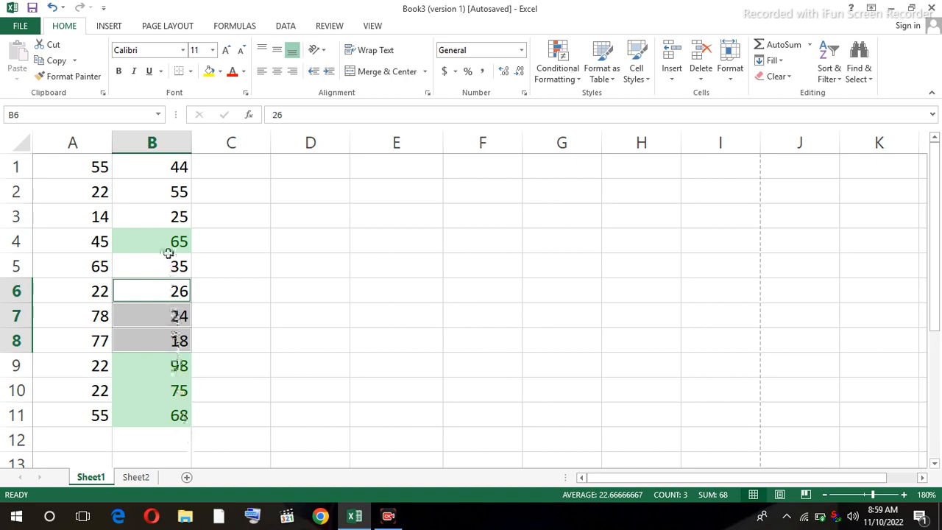
click(645, 79)
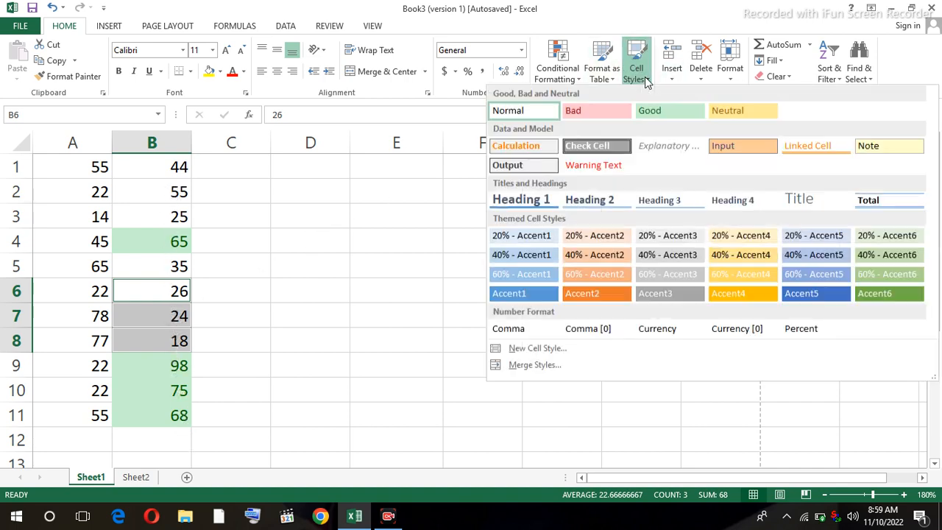
click(590, 112)
click(339, 275)
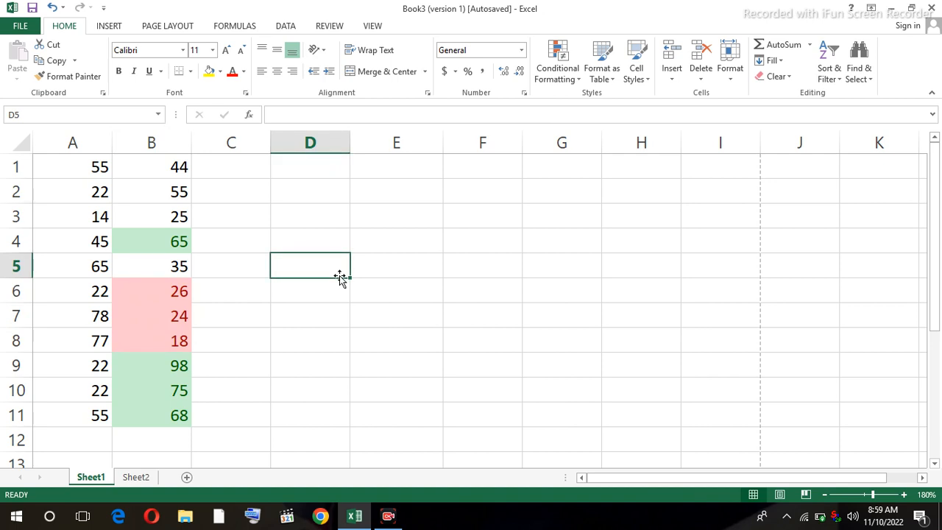
Step: Undo the Bad and Good cell styles and one earlier action, bringing back the SUM formula in B12
key(ctrl+z)
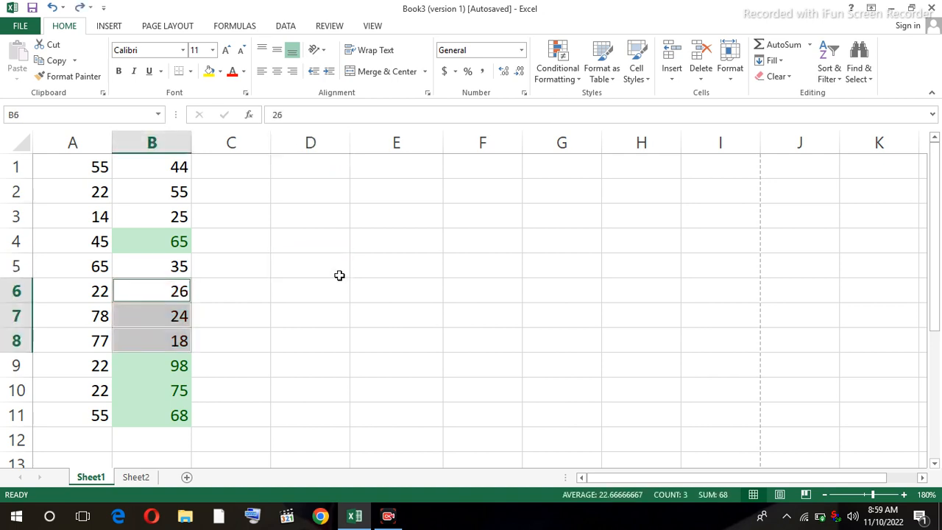
key(ctrl+z)
key(ctrl+z)
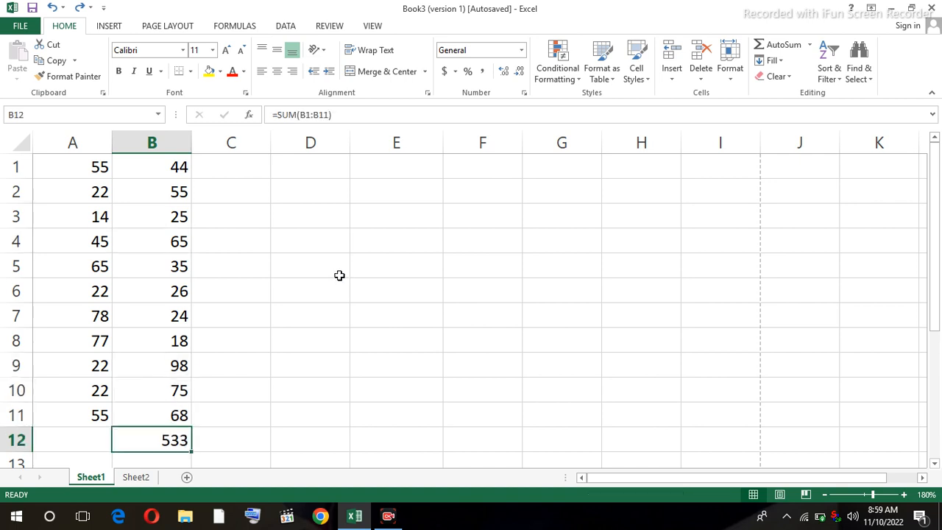
click(339, 275)
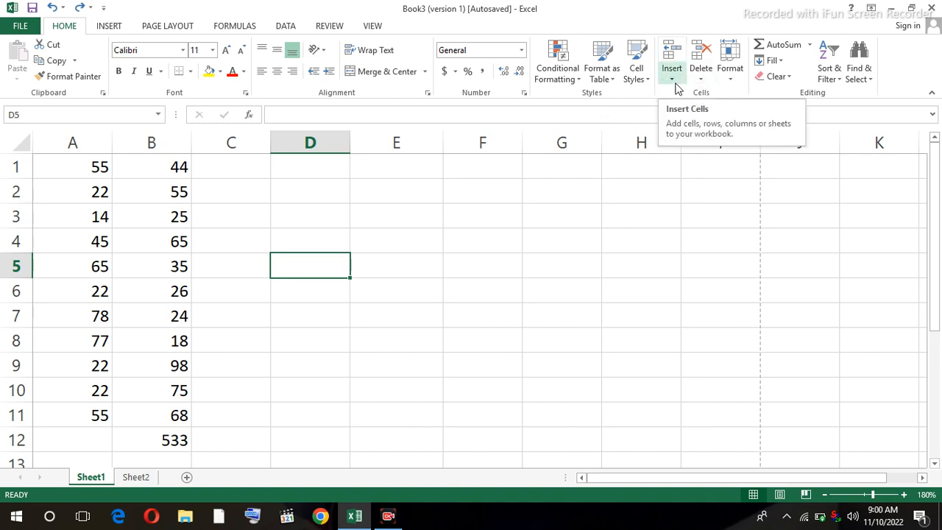
Step: Delete the SUM formula from cell B12
click(179, 439)
key(Delete)
click(266, 414)
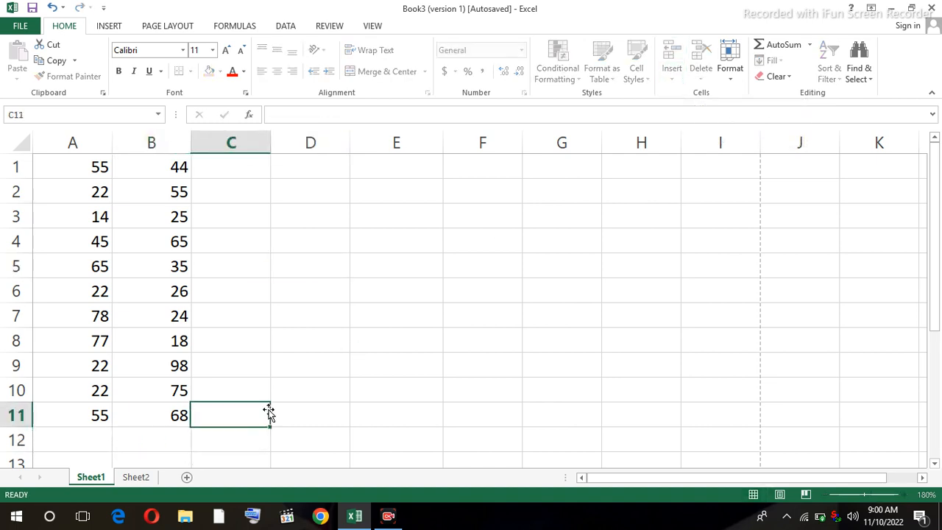
Step: Insert one blank sheet row above row 4 and undo the insertion
click(69, 249)
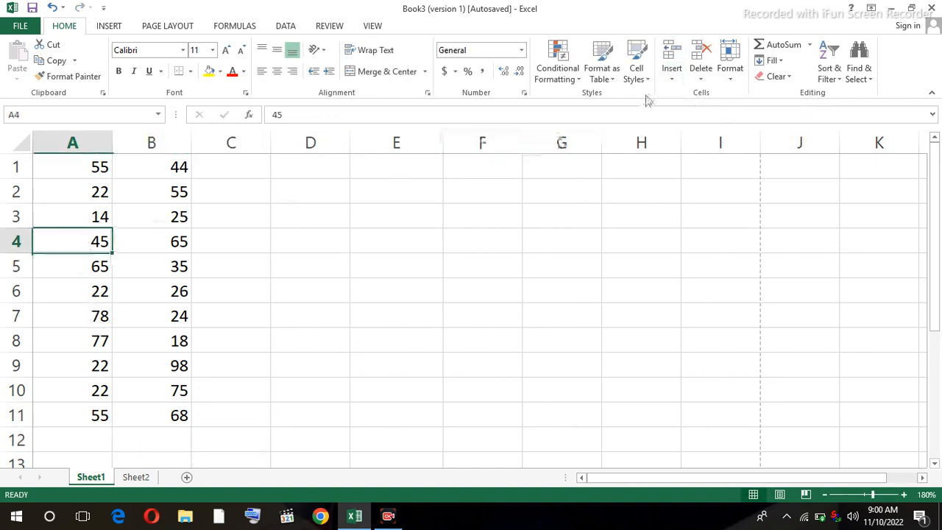
click(673, 79)
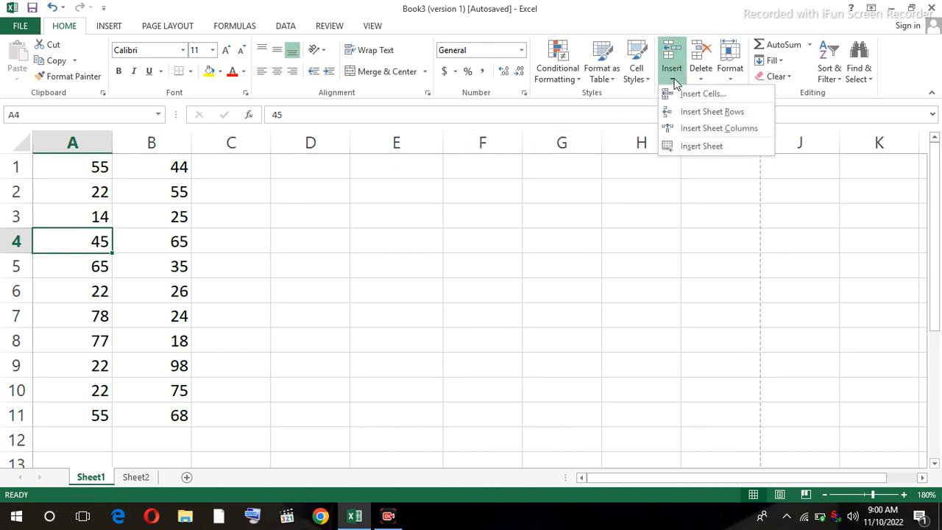
click(692, 117)
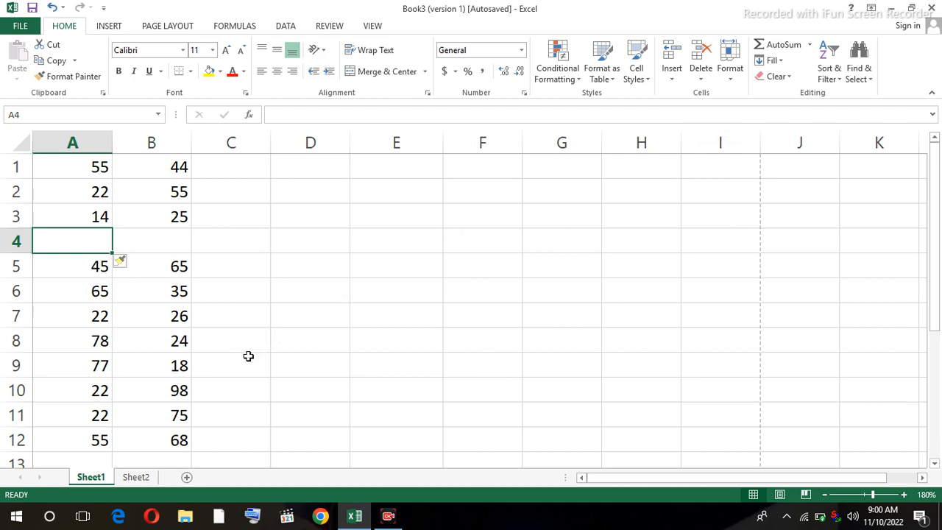
key(ctrl+z)
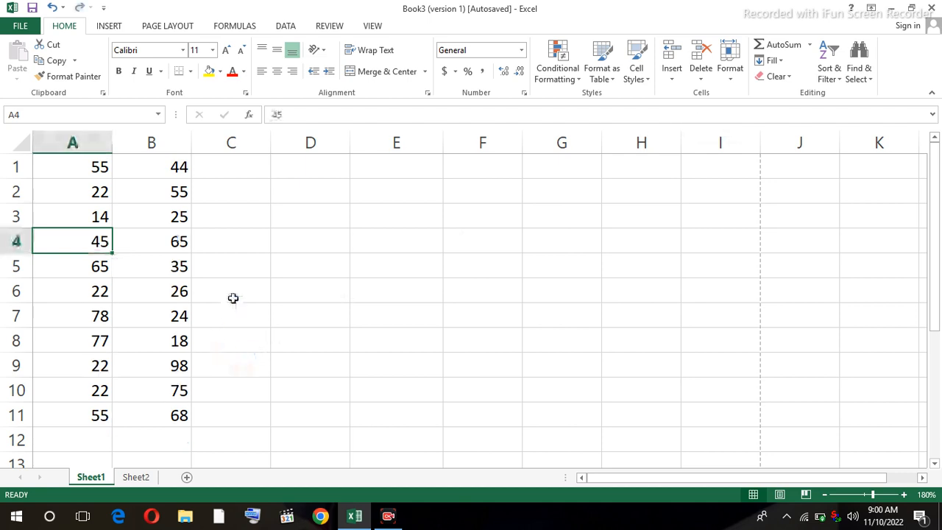
click(231, 297)
Step: Insert three blank sheet rows at once above row 3, based on A3:A5, and undo the insertion
click(61, 216)
drag(61, 216, 54, 267)
click(672, 78)
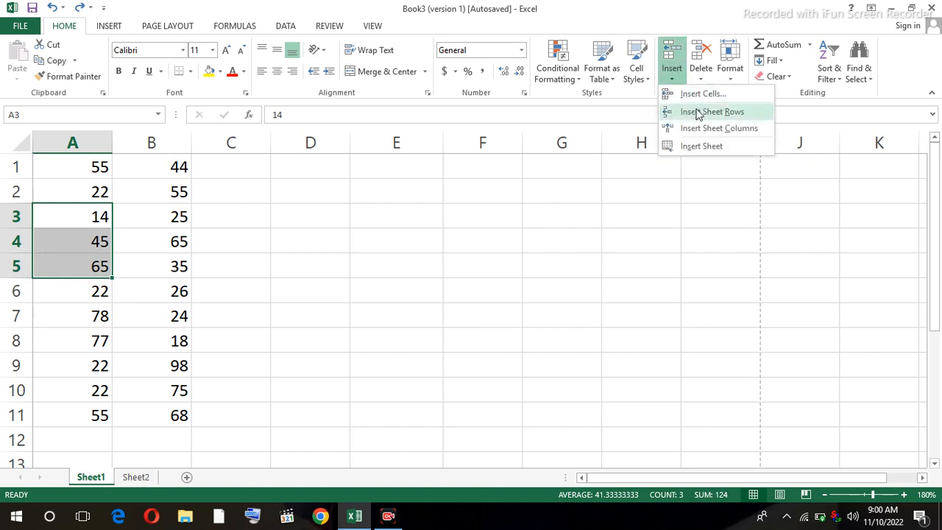
click(696, 112)
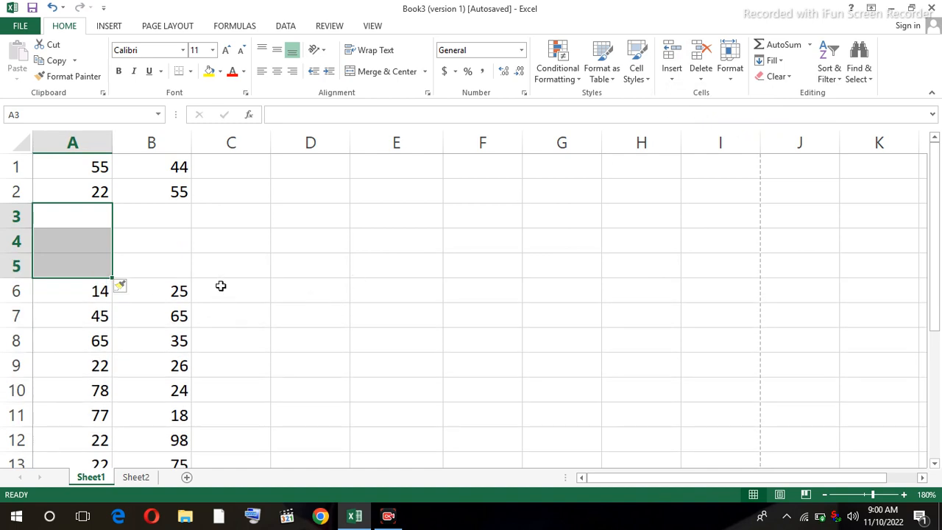
key(ctrl+z)
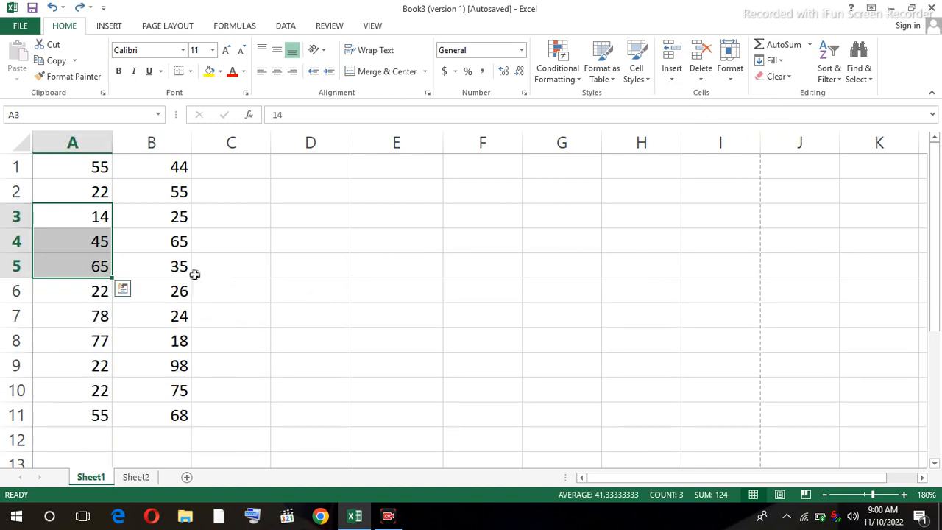
click(194, 274)
Step: Insert one blank sheet column before column B and undo the insertion
click(151, 167)
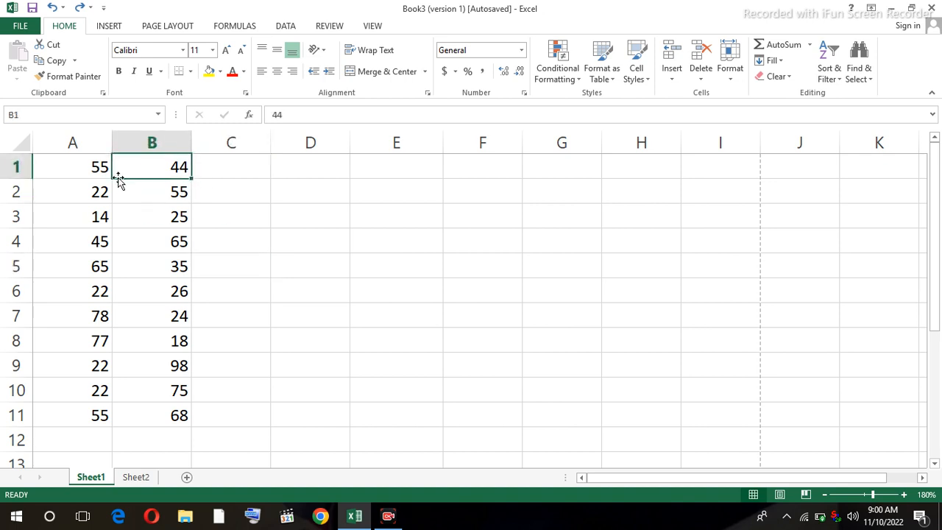
click(671, 80)
click(692, 129)
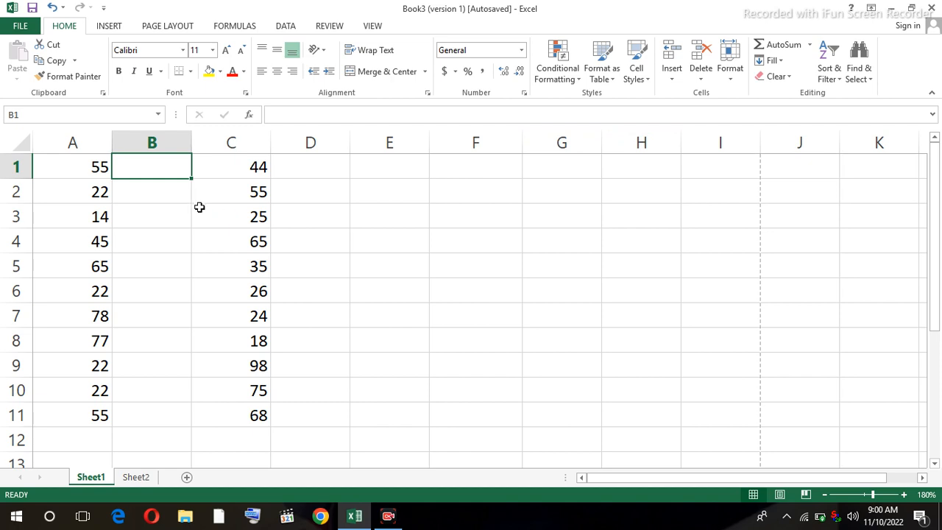
key(ctrl+z)
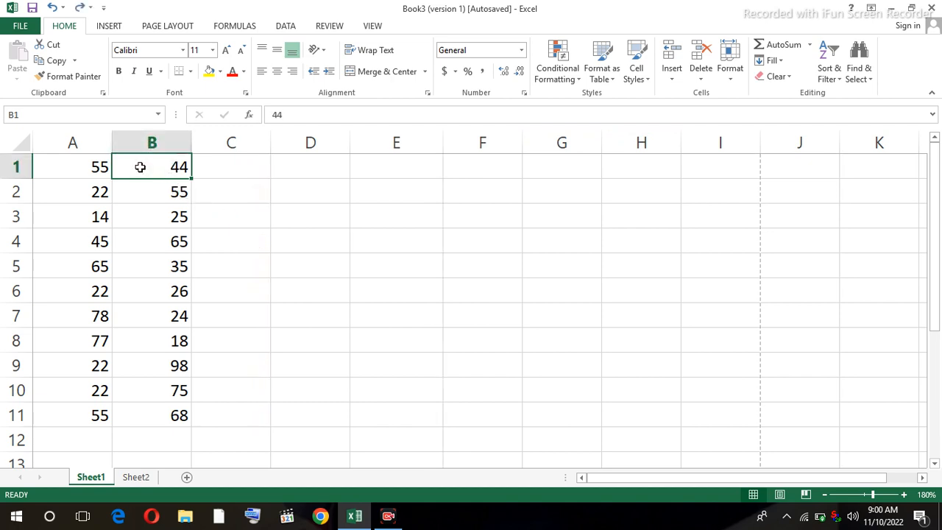
Step: Insert four blank sheet columns at once before column B, based on B1:E1, and undo the insertion
drag(140, 167, 350, 181)
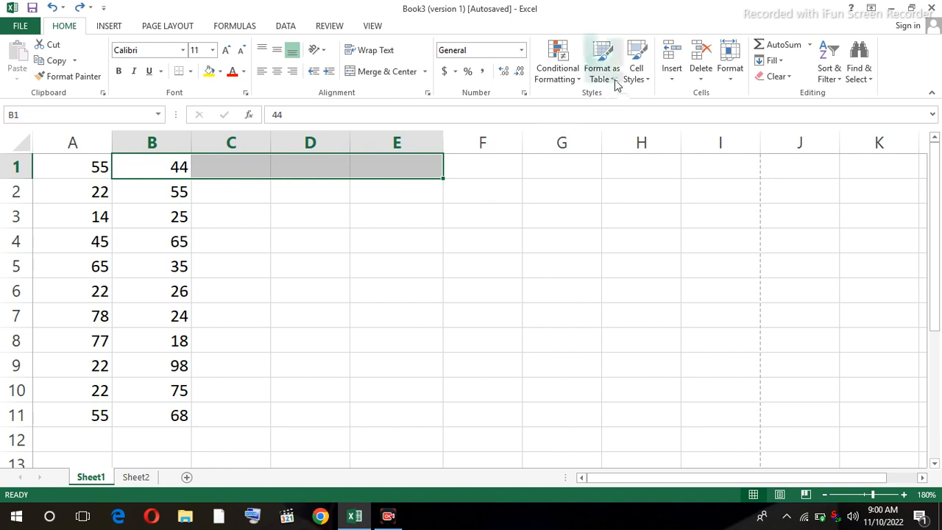
click(671, 78)
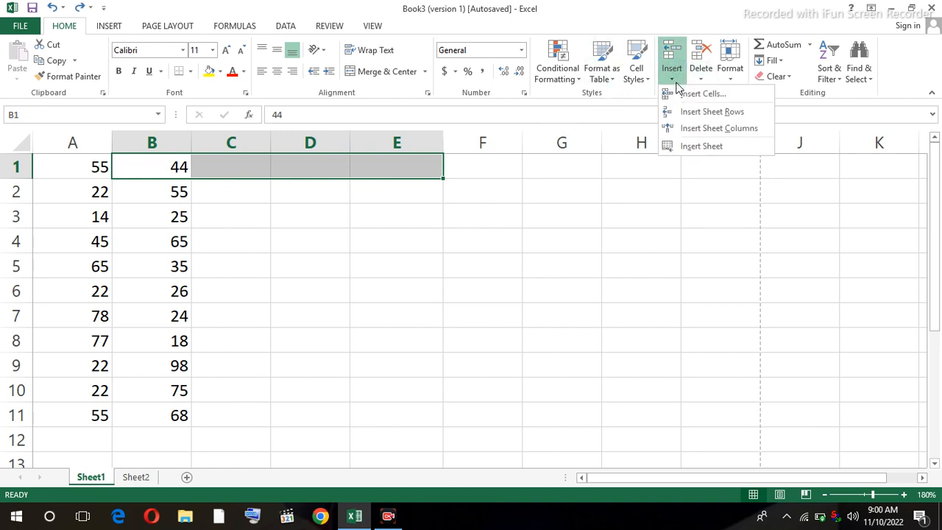
click(684, 128)
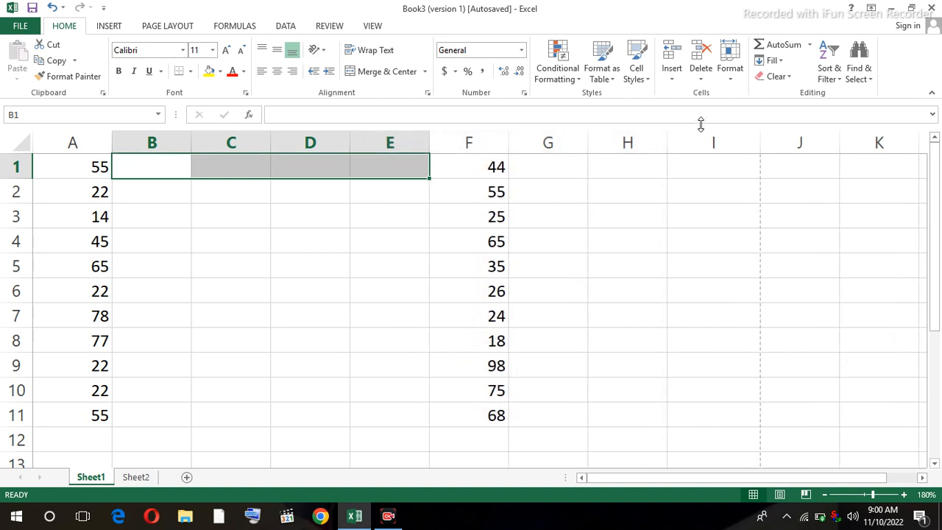
key(ctrl+z)
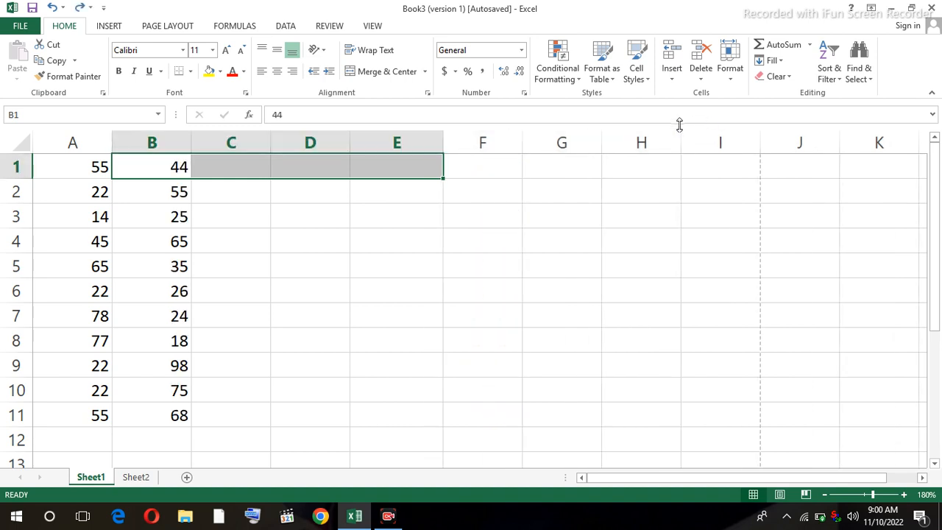
click(234, 226)
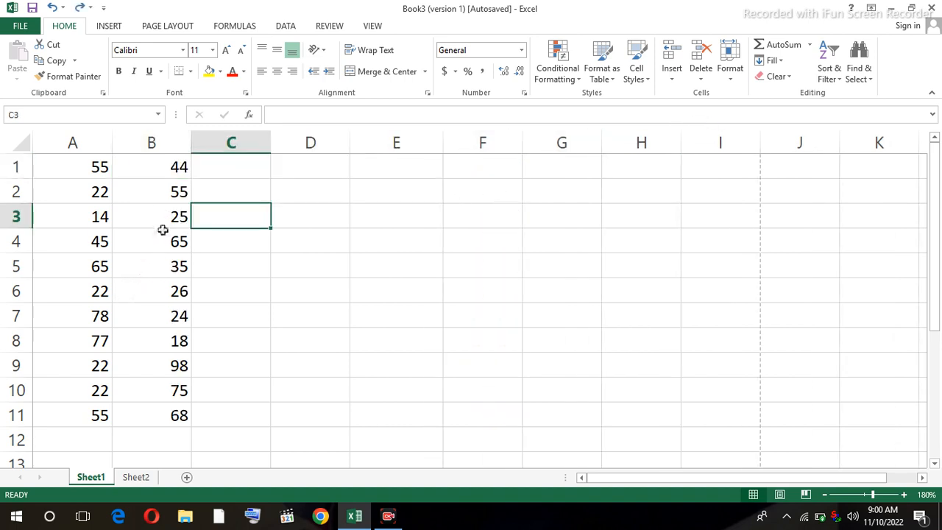
Step: Try to insert a single cell at B4 with the existing cells shifted down
click(163, 231)
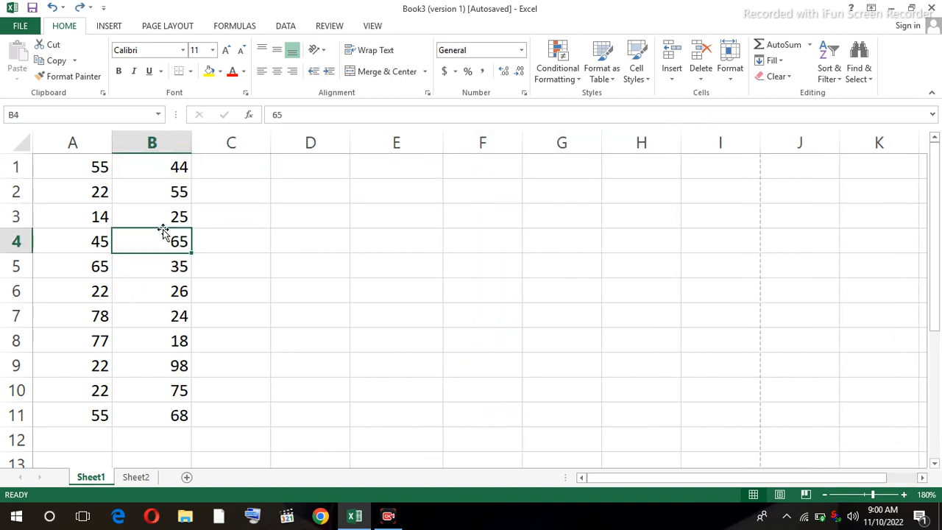
click(672, 75)
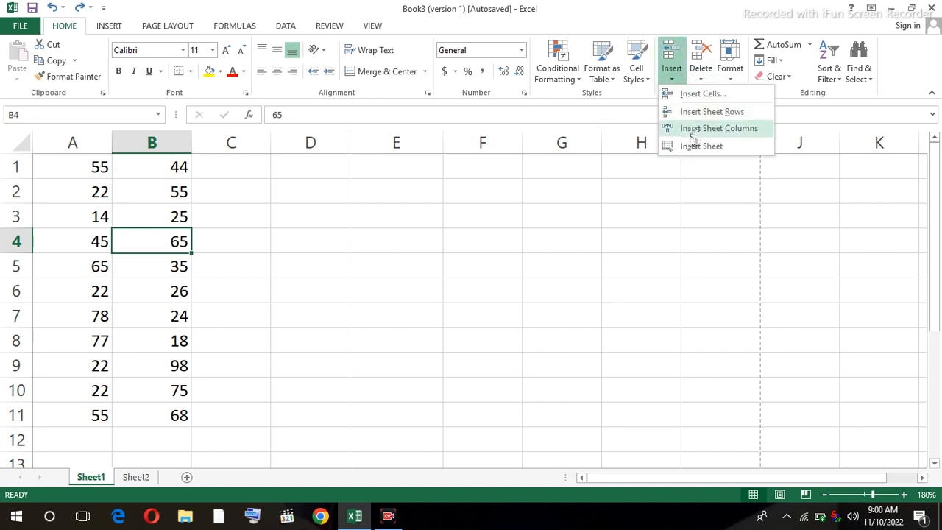
click(699, 95)
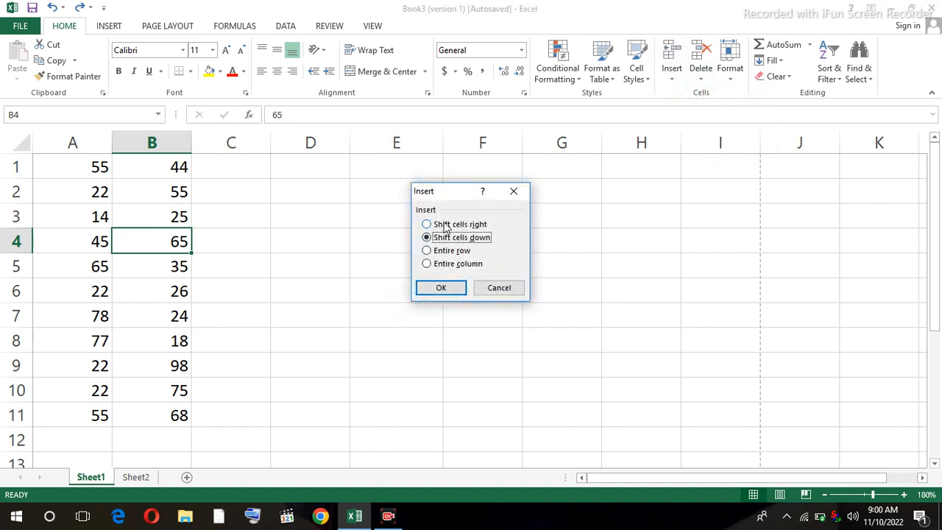
click(444, 287)
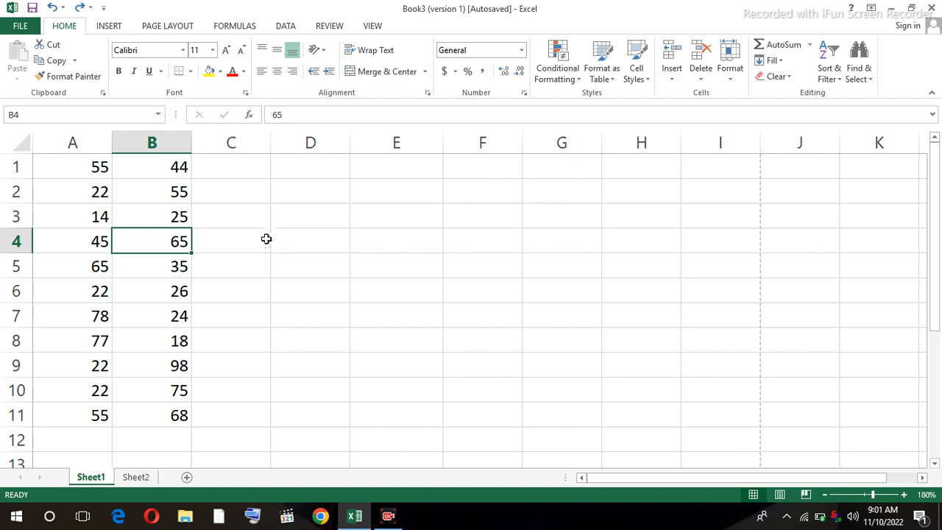
Step: Insert a new worksheet, move it behind Sheet2 at the end of the sheet order, and return to Sheet1
click(267, 239)
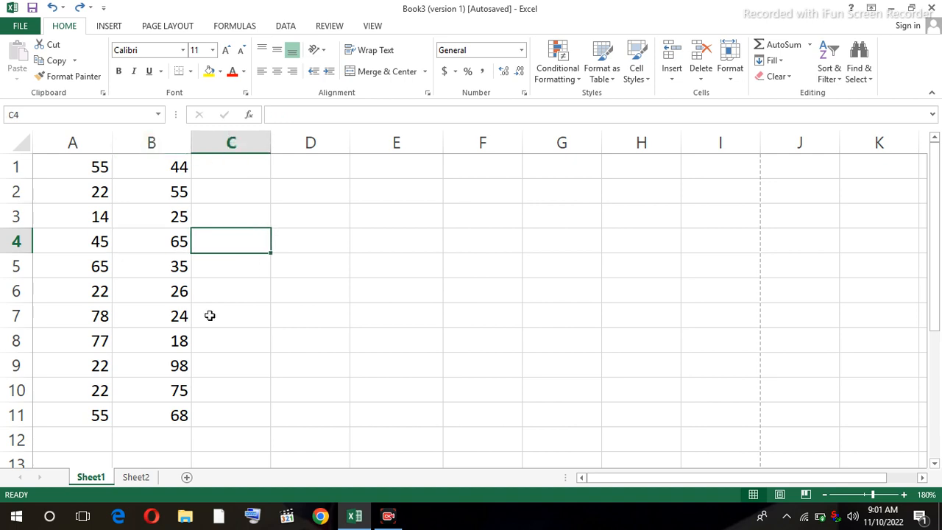
click(673, 77)
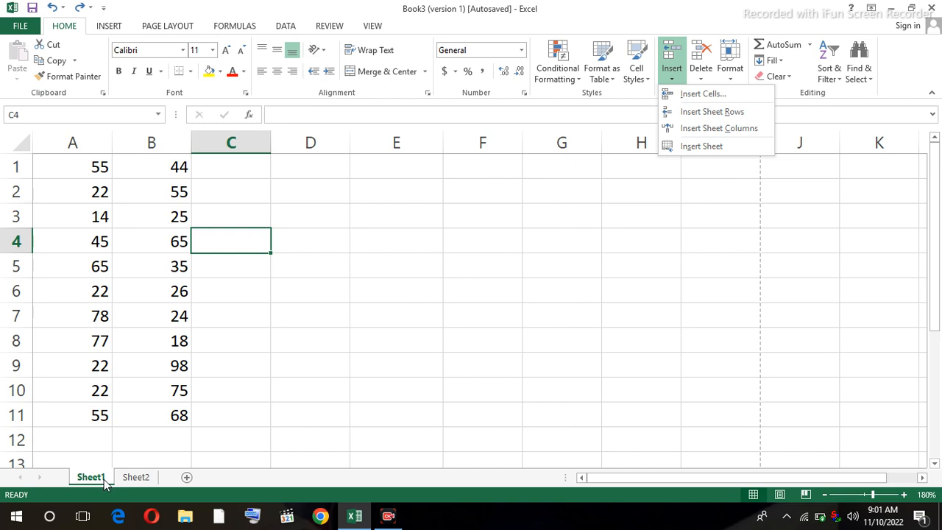
click(716, 148)
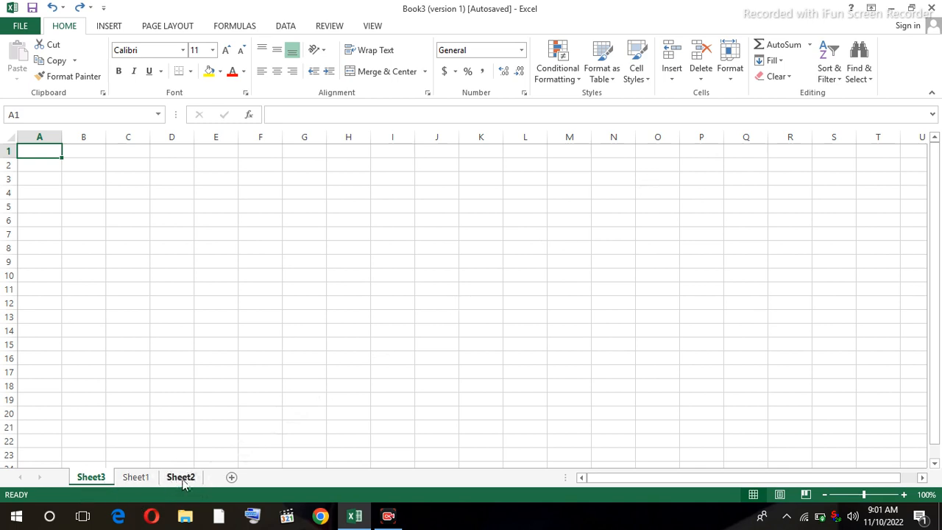
drag(172, 454, 212, 479)
click(94, 479)
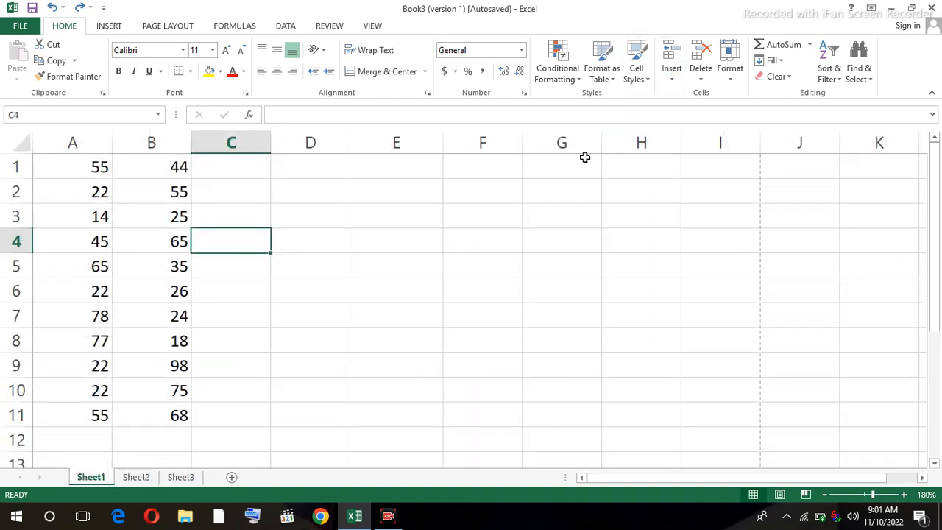
click(672, 82)
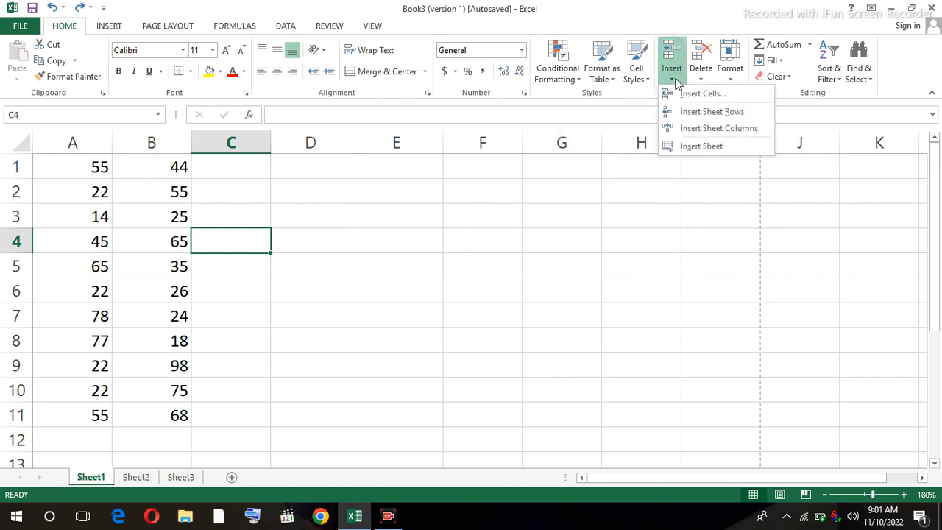
click(676, 84)
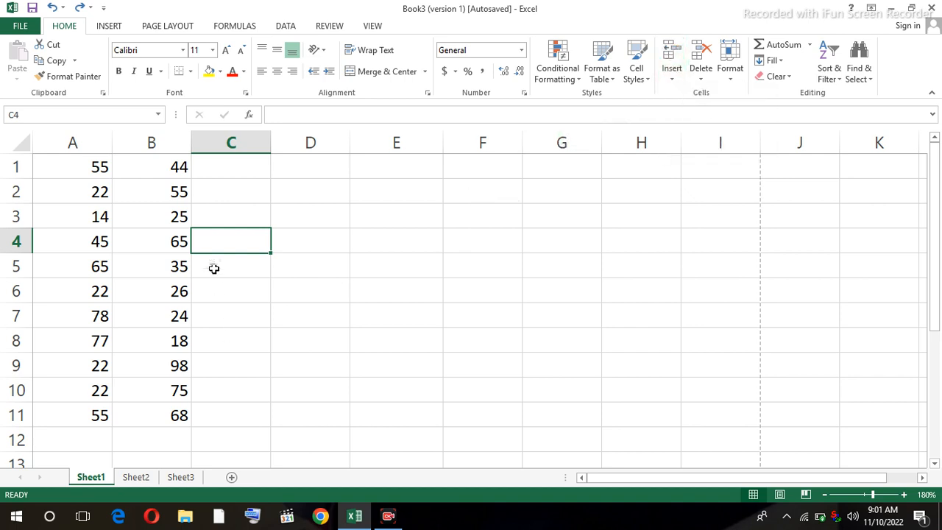
Step: Delete the entire sheet row 2, based on cell B2, and undo the deletion
click(150, 197)
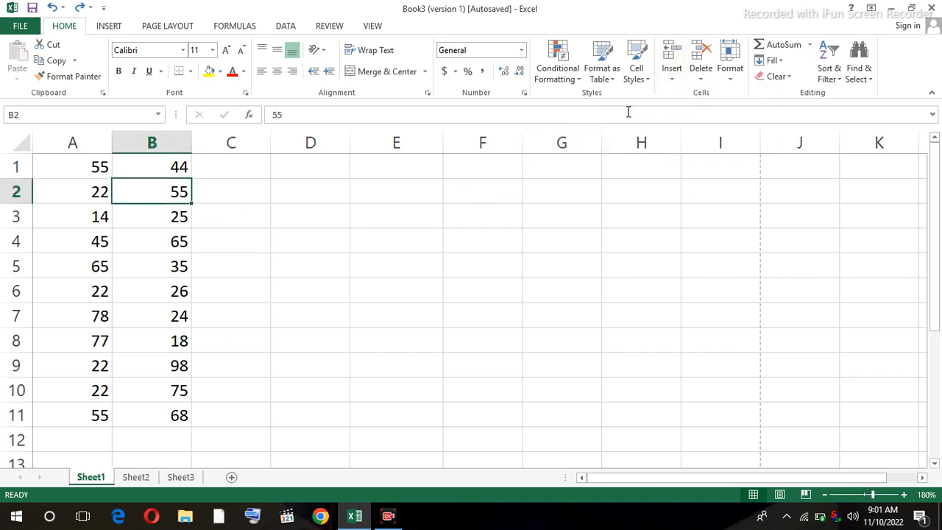
click(700, 80)
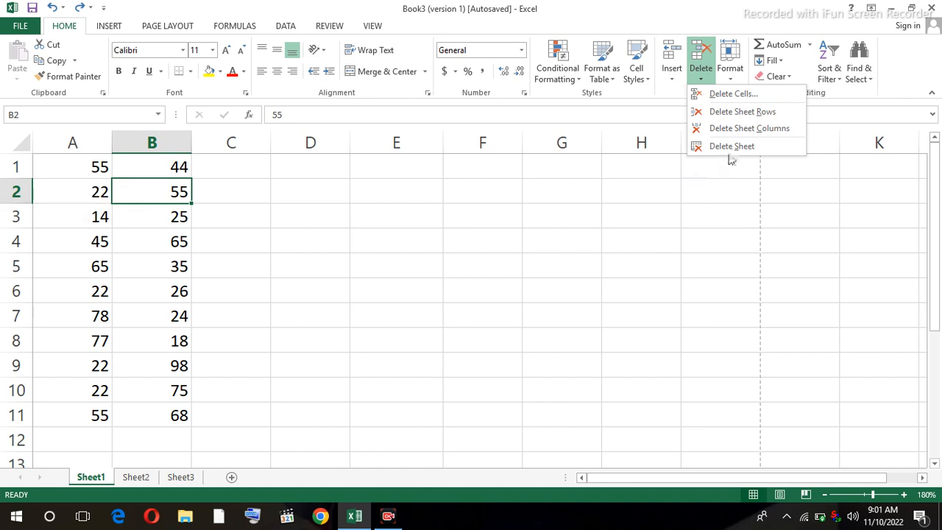
click(741, 112)
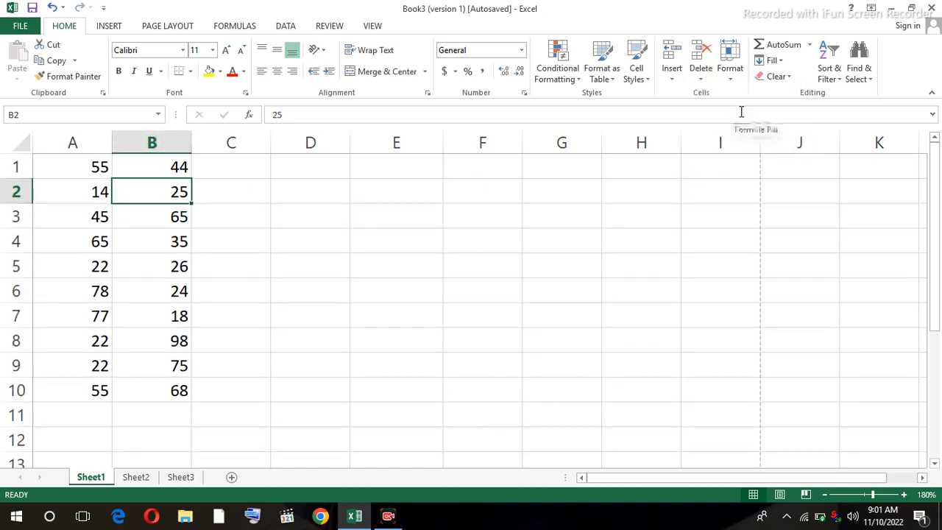
key(ctrl+z)
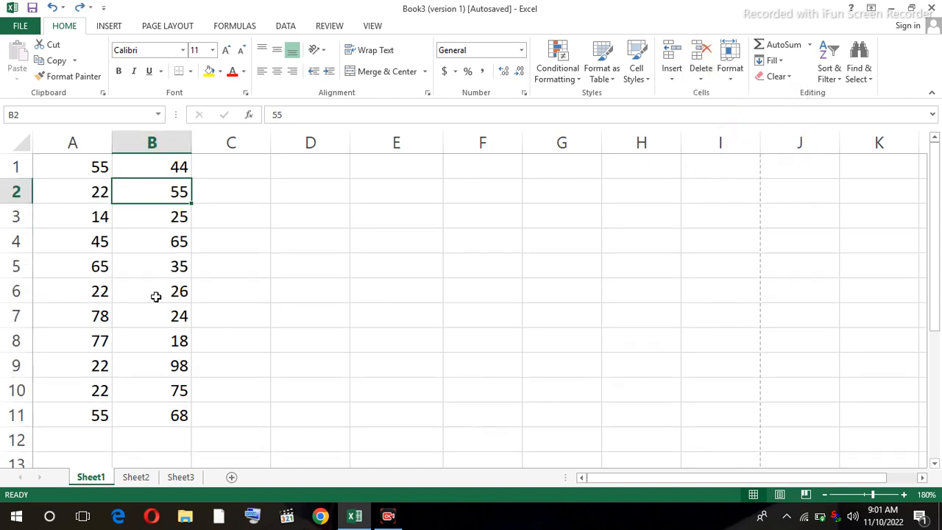
Step: Delete sheet rows 2 to 7 at once, based on B2:B7, and undo the deletion
drag(178, 192, 173, 315)
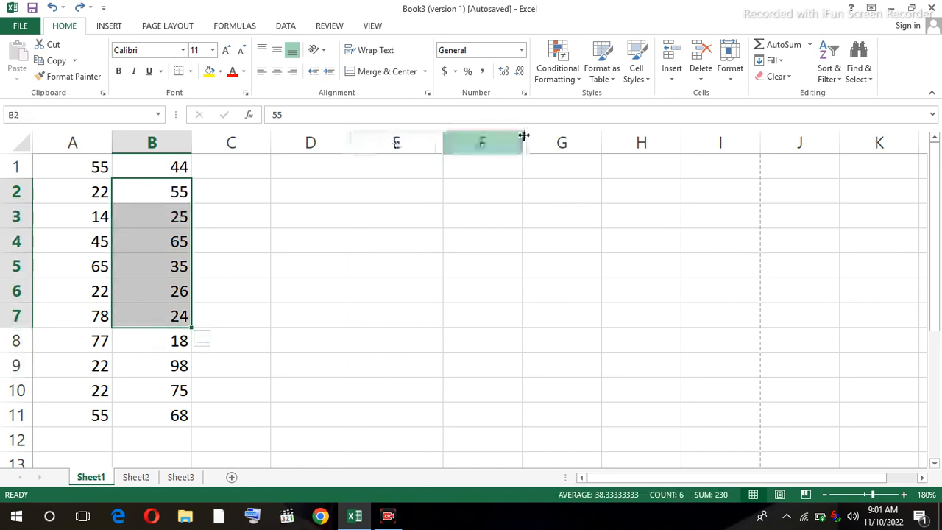
click(702, 85)
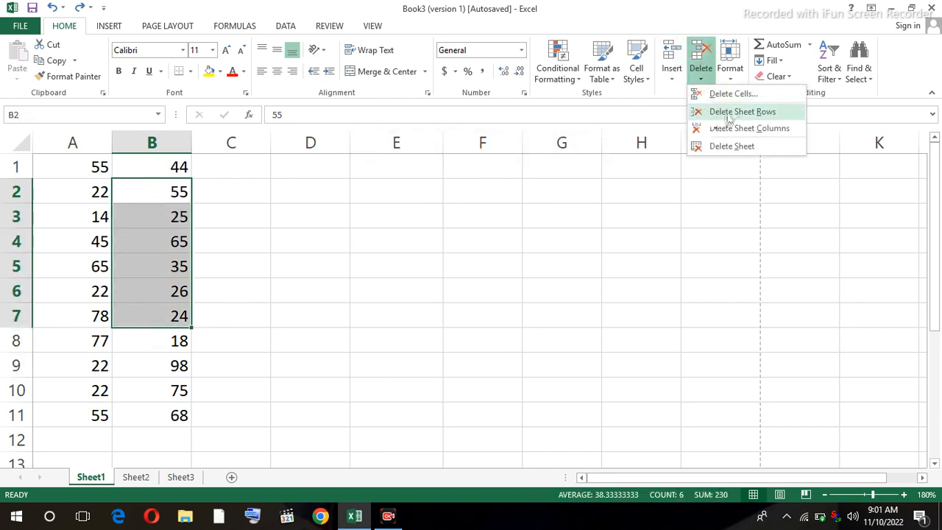
click(732, 114)
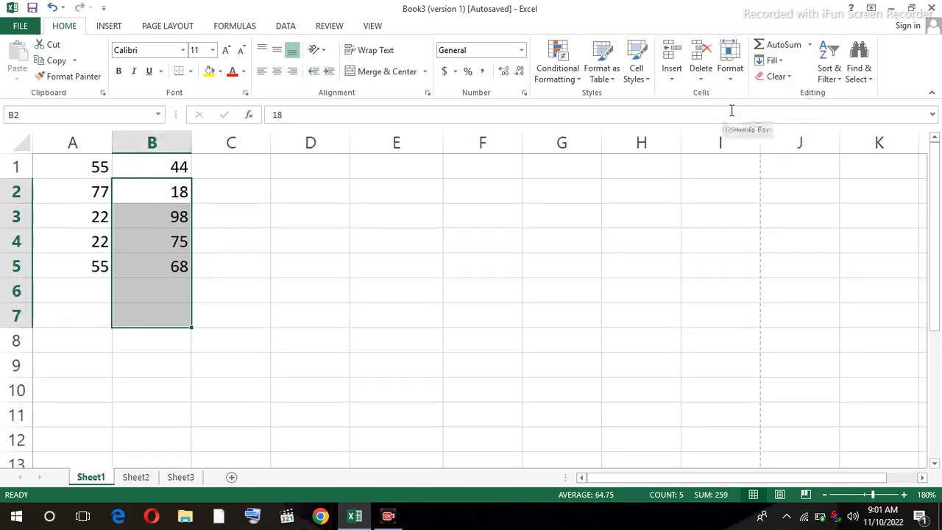
key(ctrl+z)
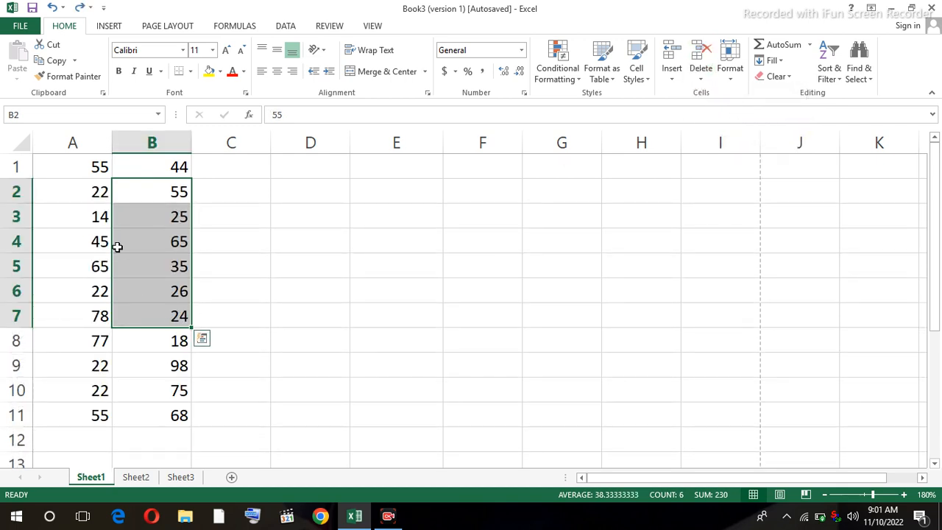
Step: Delete the entire sheet column B, based on cell B1, and undo the deletion
click(183, 196)
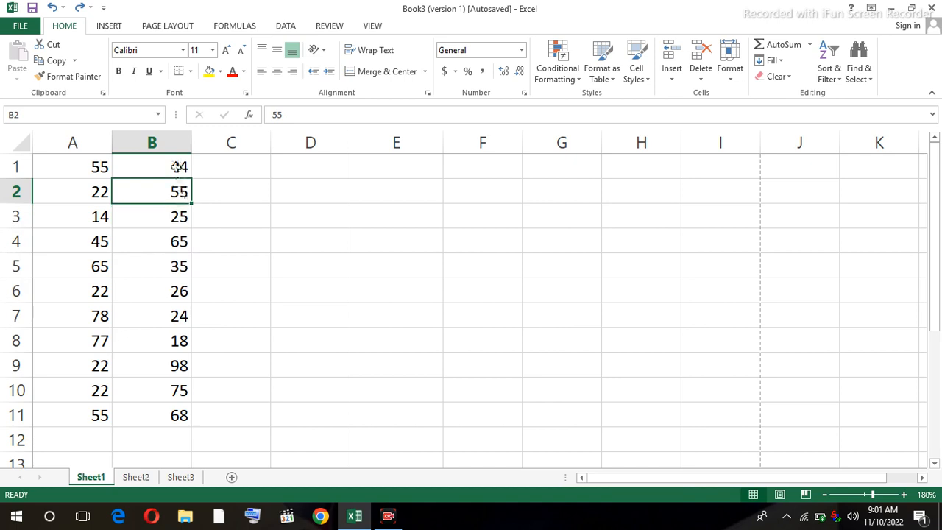
click(181, 165)
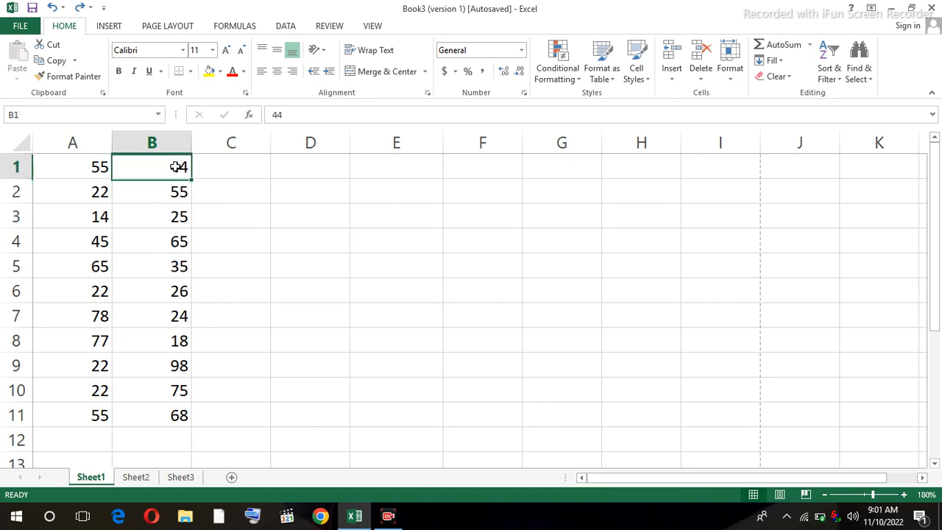
click(700, 77)
click(721, 130)
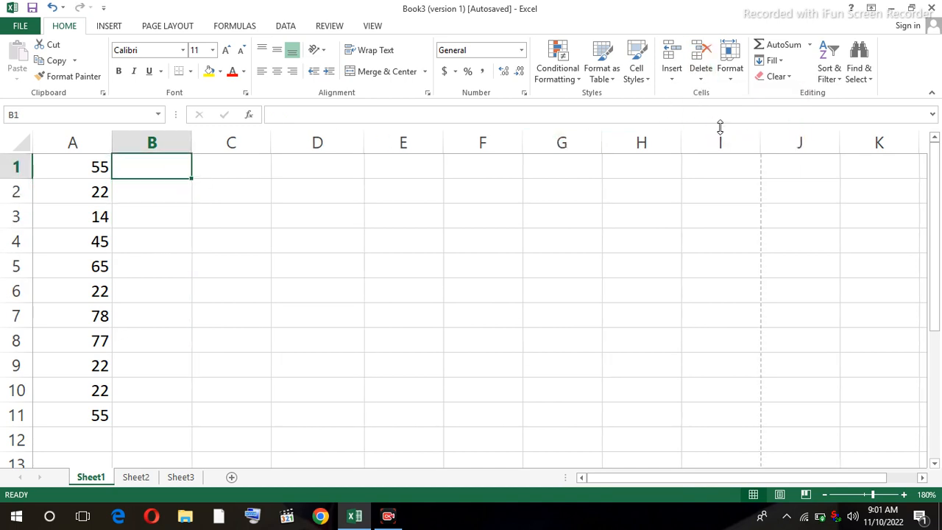
key(ctrl+z)
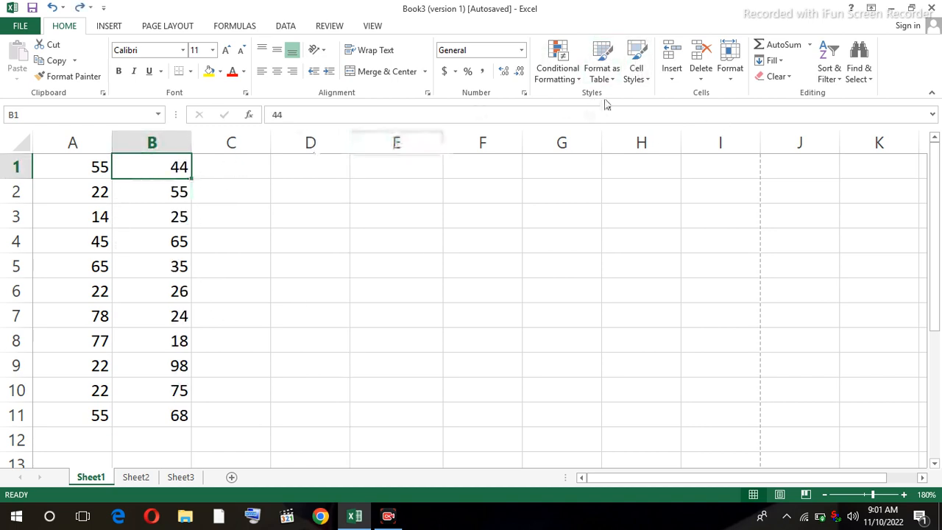
Step: Delete only cell B1 with the cells below shifted up, and undo the deletion
click(697, 81)
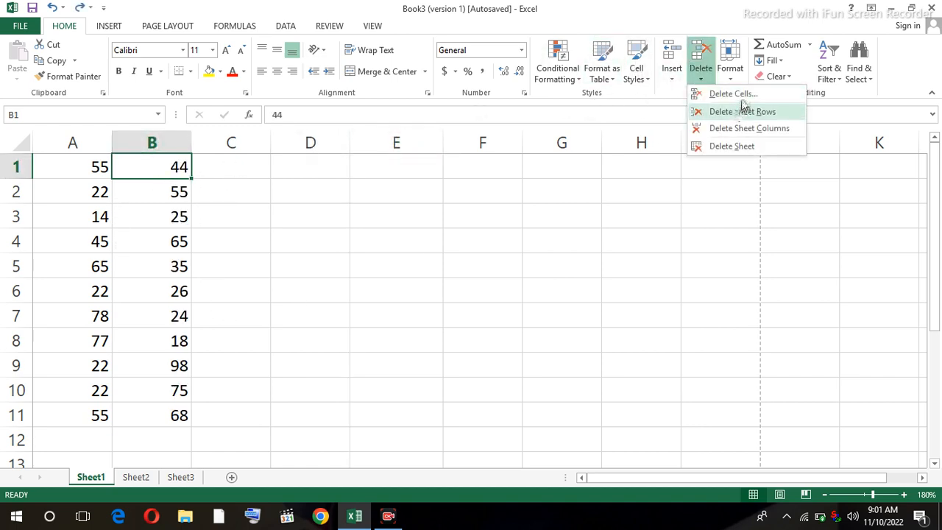
click(739, 92)
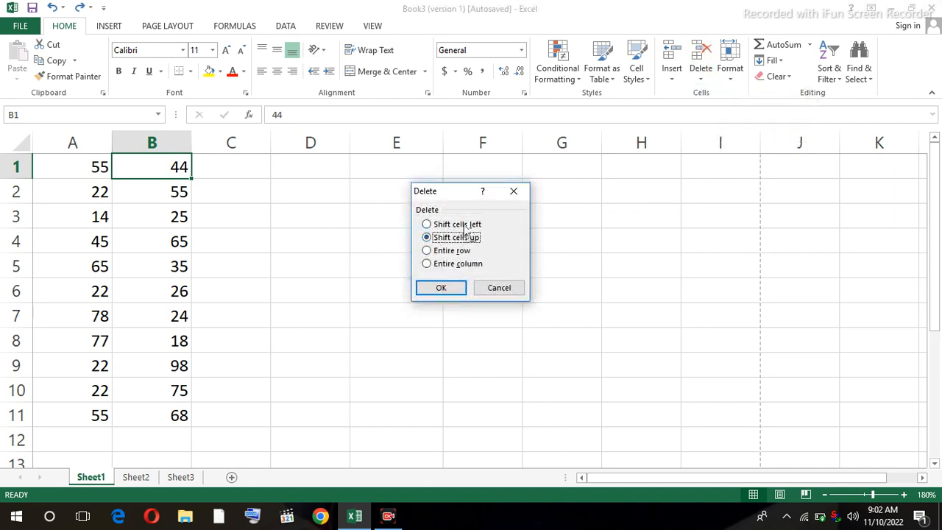
click(450, 287)
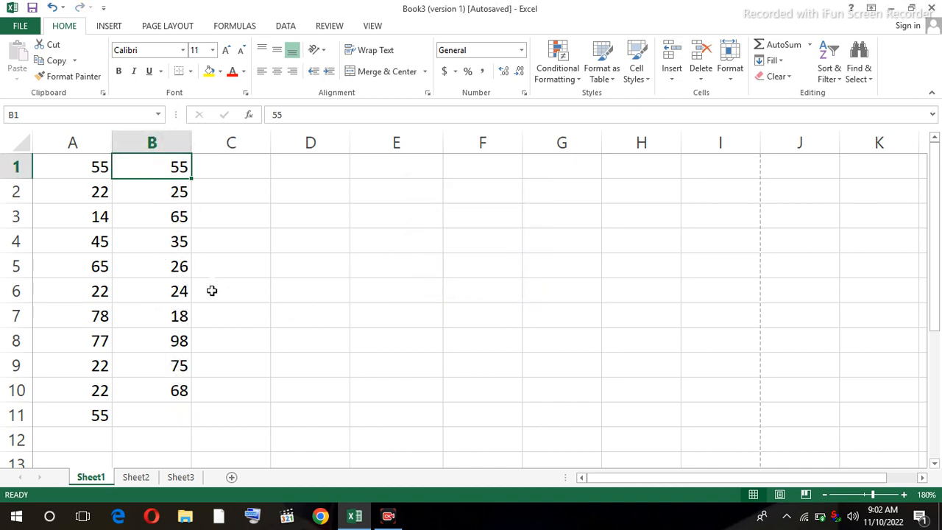
key(ctrl+z)
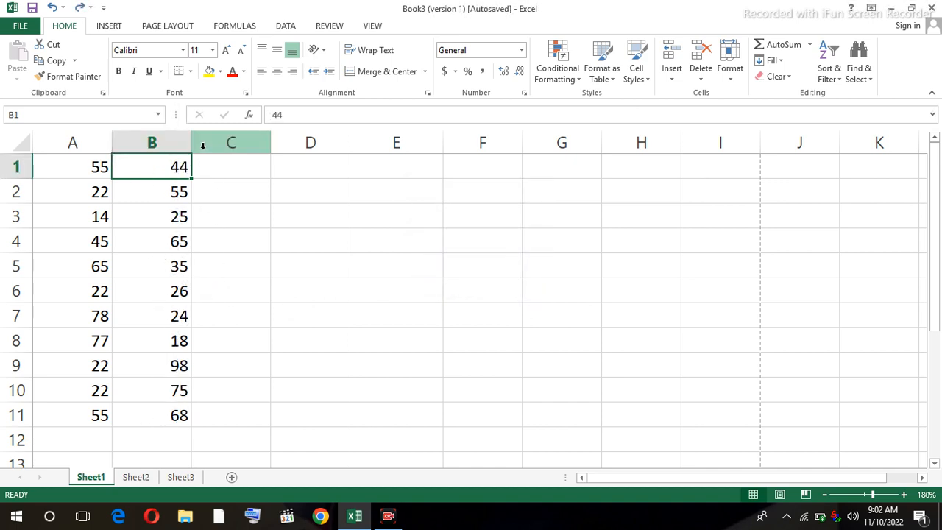
click(228, 304)
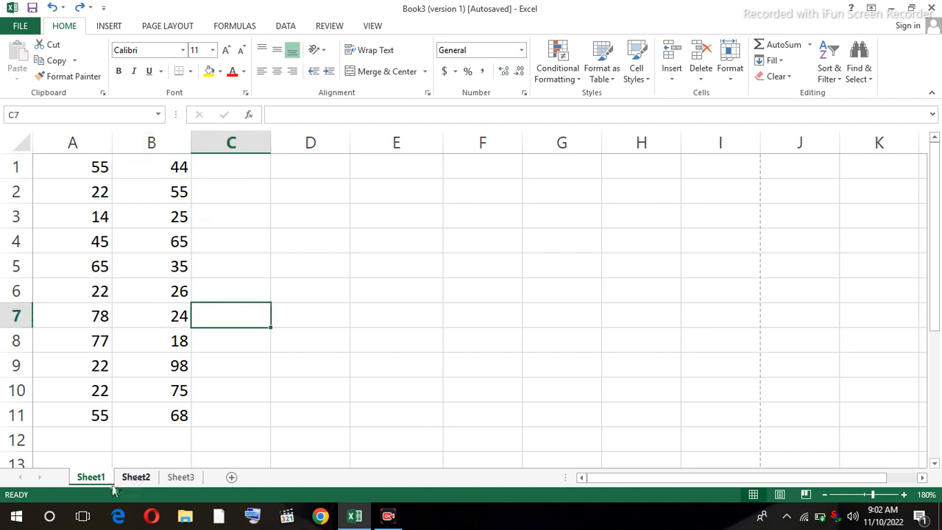
Step: Delete the blank worksheet Sheet3 and return to Sheet1
click(178, 480)
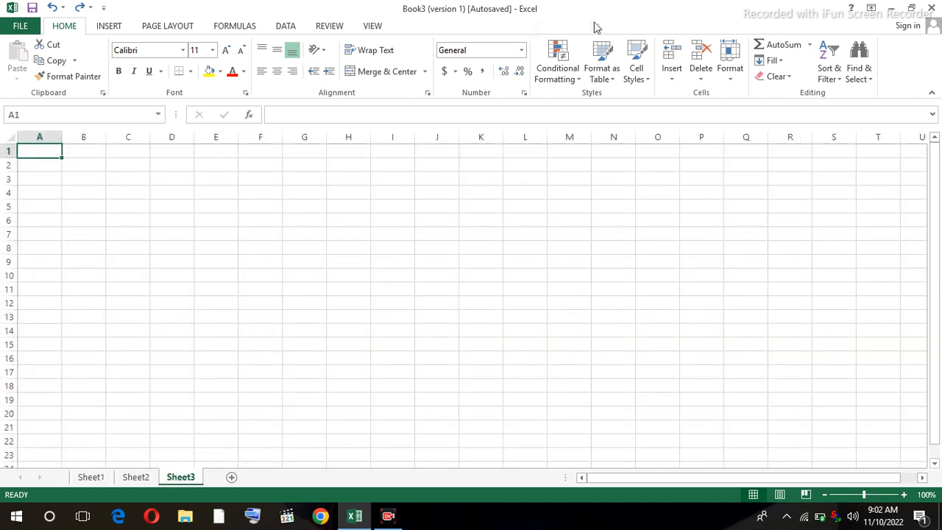
click(701, 77)
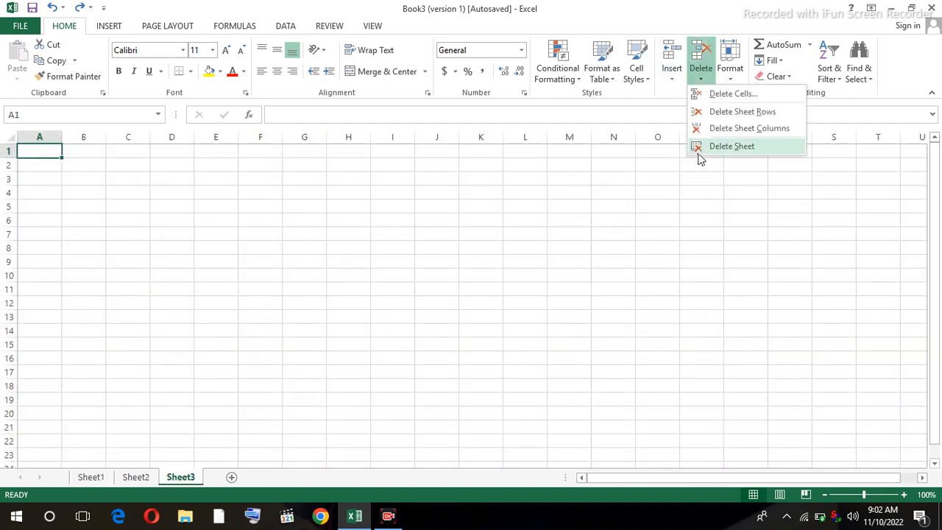
click(731, 146)
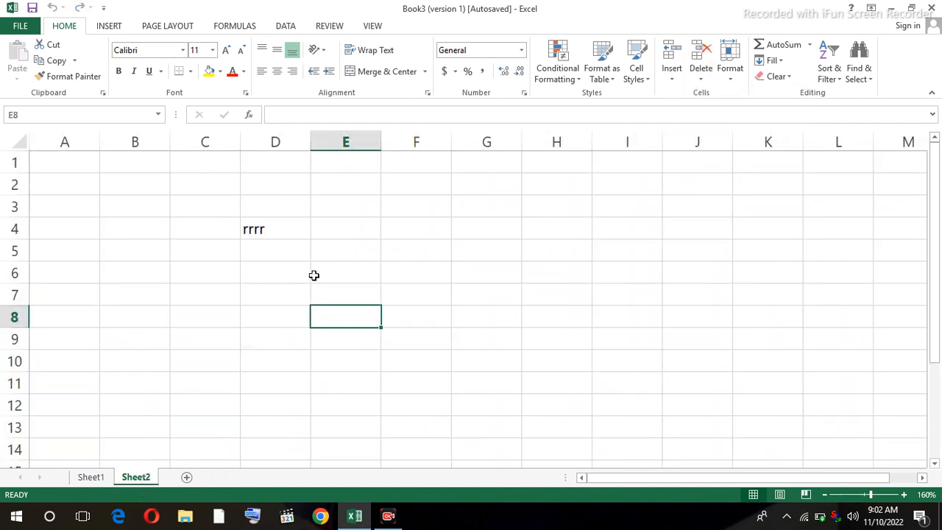
click(90, 477)
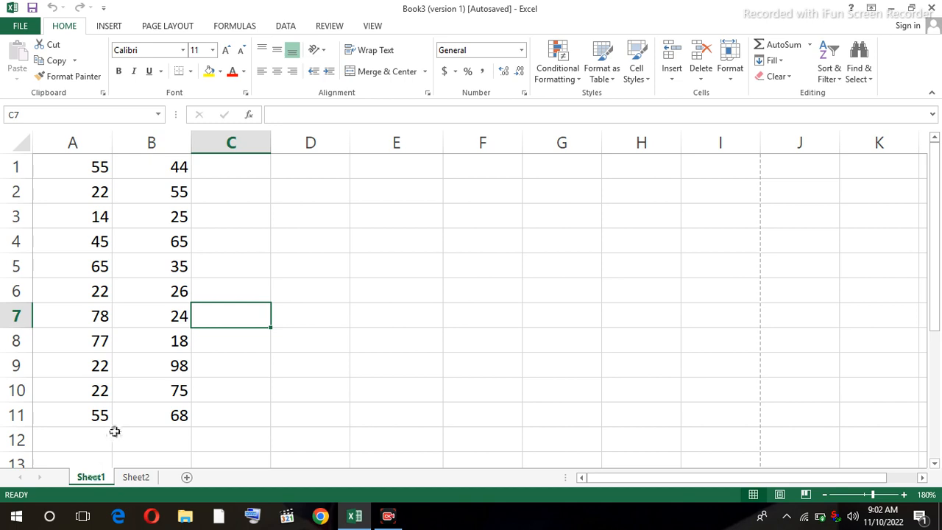
Step: Manually enlarge row 2 to nearly four times its height by moving its lower boundary
click(234, 249)
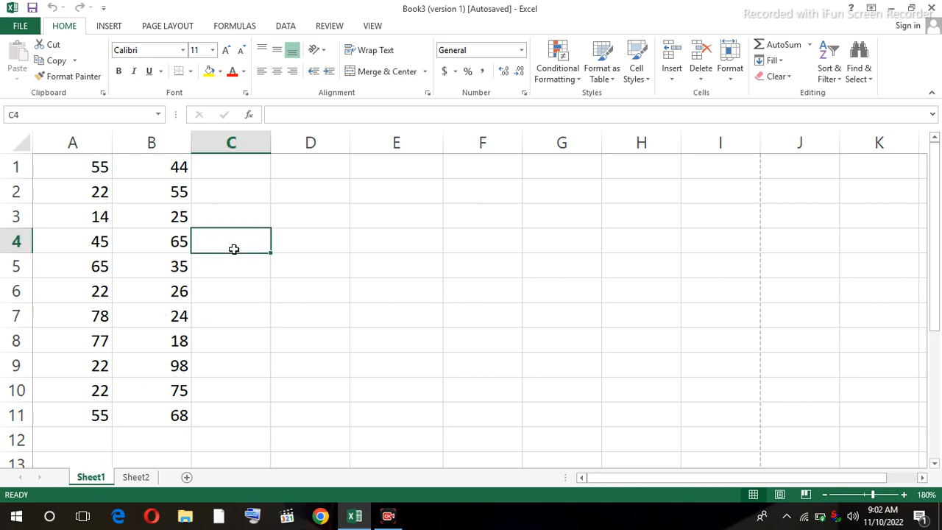
click(732, 81)
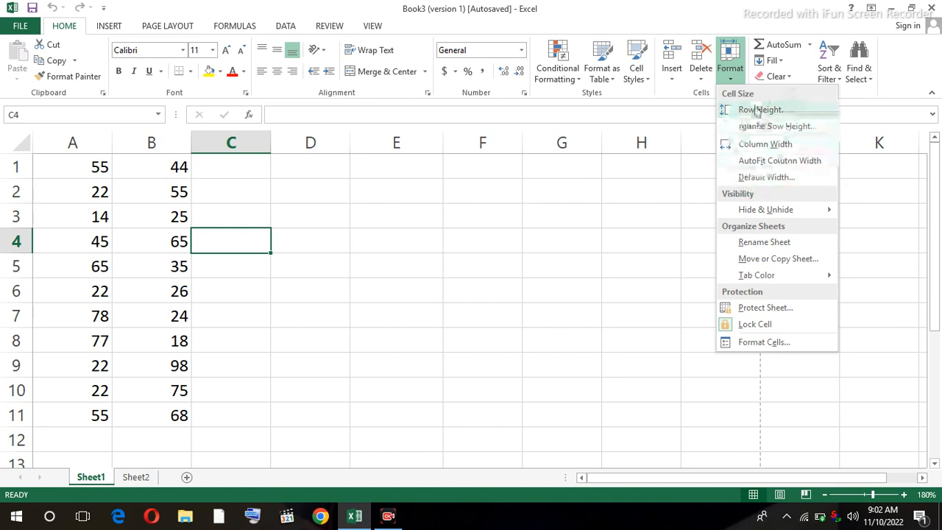
click(38, 200)
drag(32, 203, 31, 269)
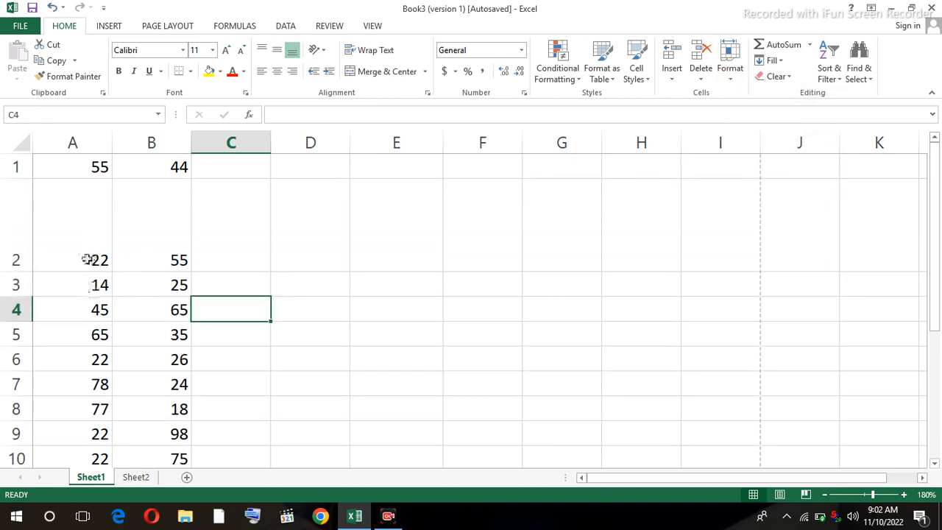
Step: Apply AutoFit Row Height to row 2, based on cell A2
click(83, 230)
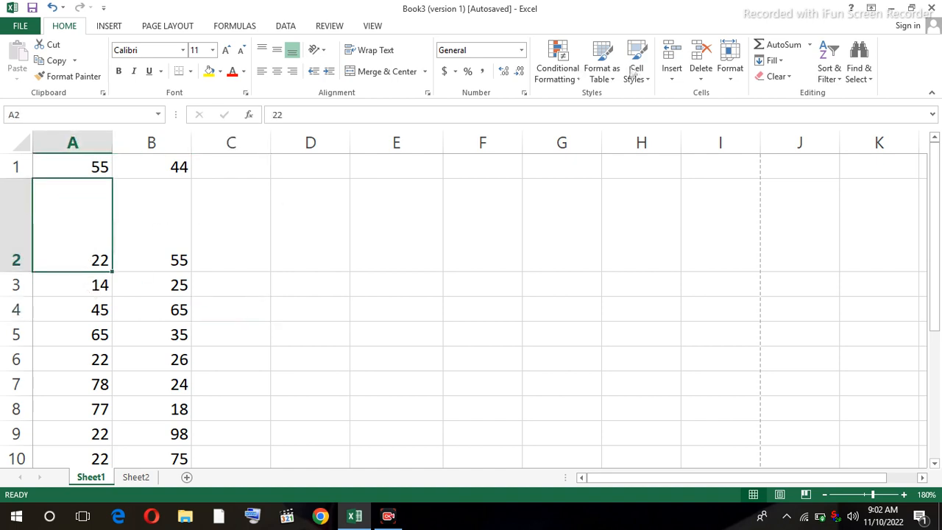
click(729, 74)
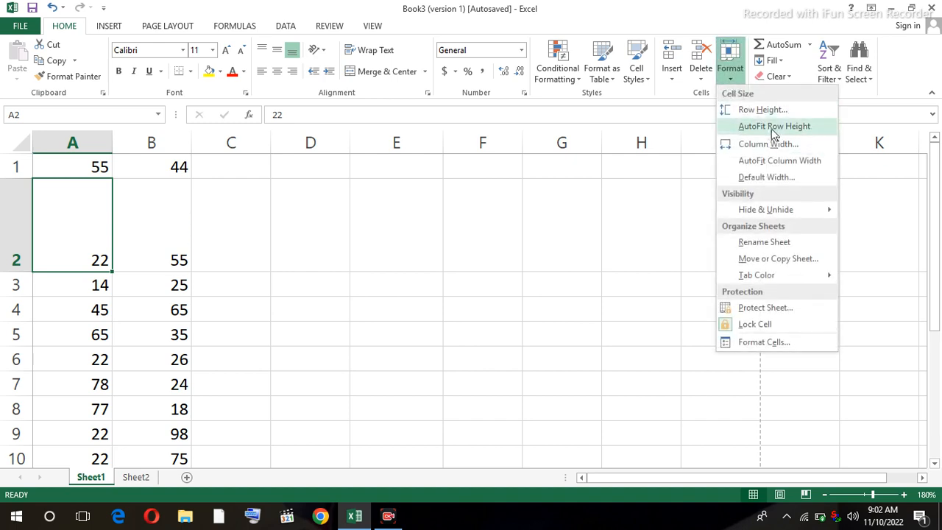
click(772, 127)
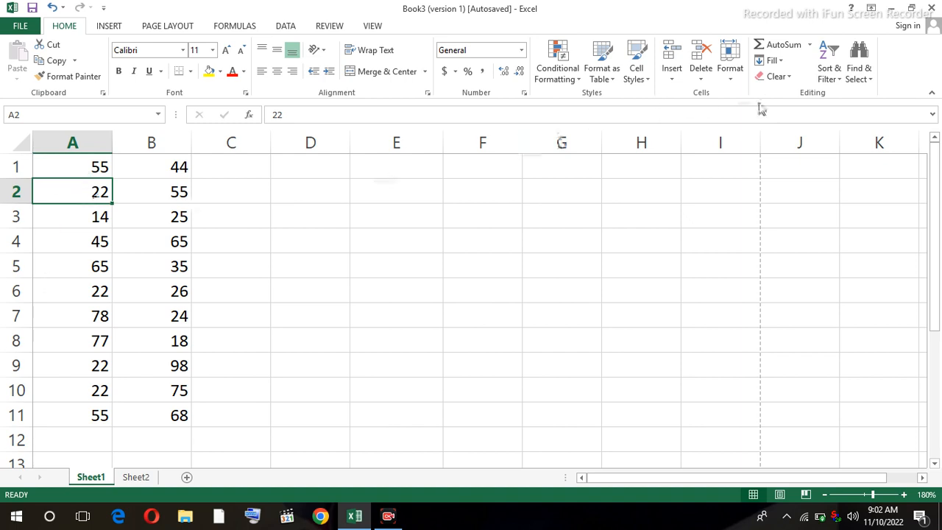
Step: Set the height of row 2 to 15, based on cell A2
click(738, 82)
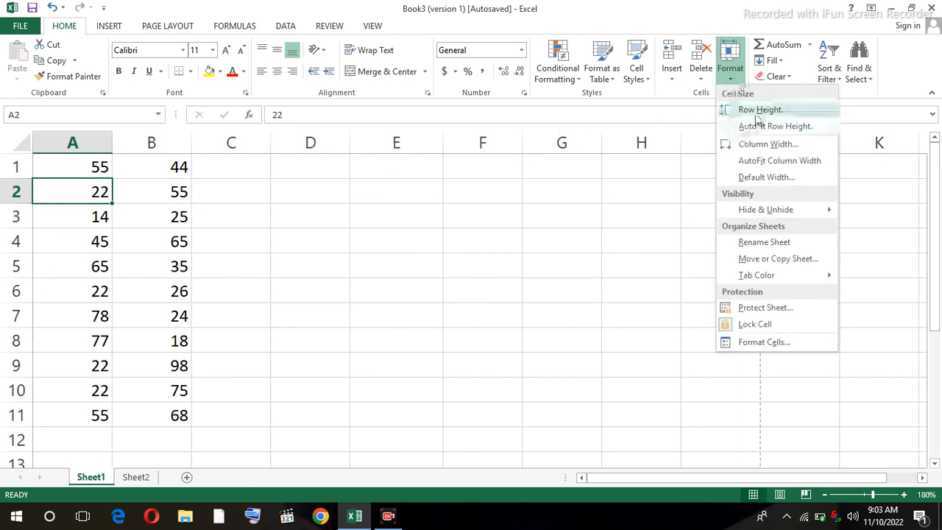
click(751, 110)
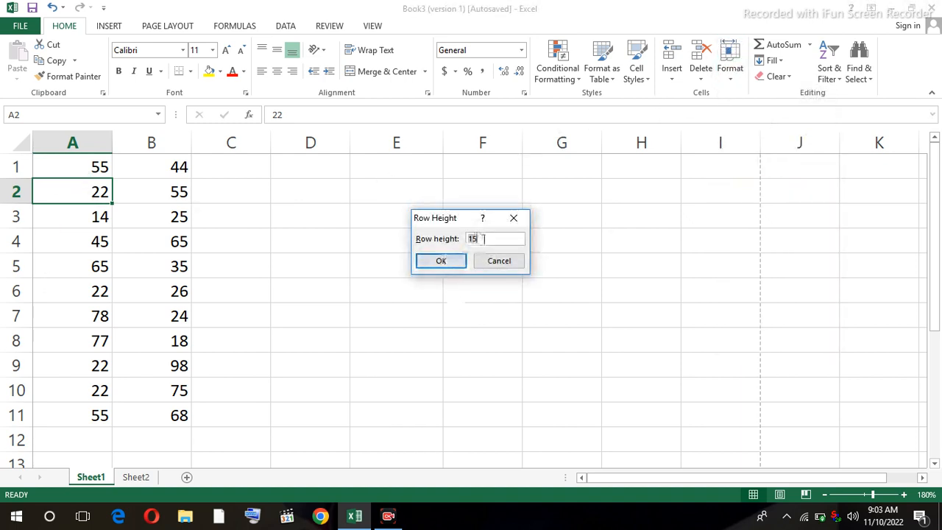
click(441, 261)
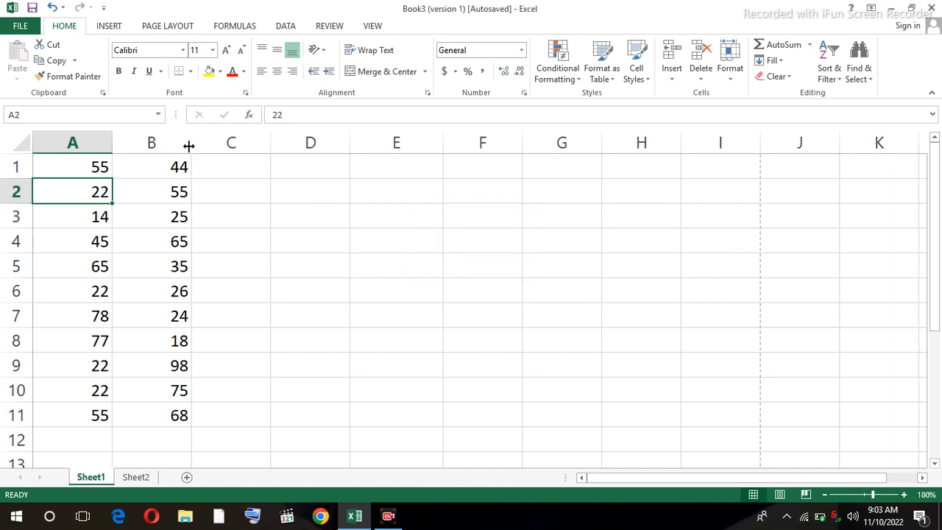
Step: Manually widen column B to more than three times its width, and apply AutoFit Column Width to it based on cell B1
drag(188, 146, 372, 159)
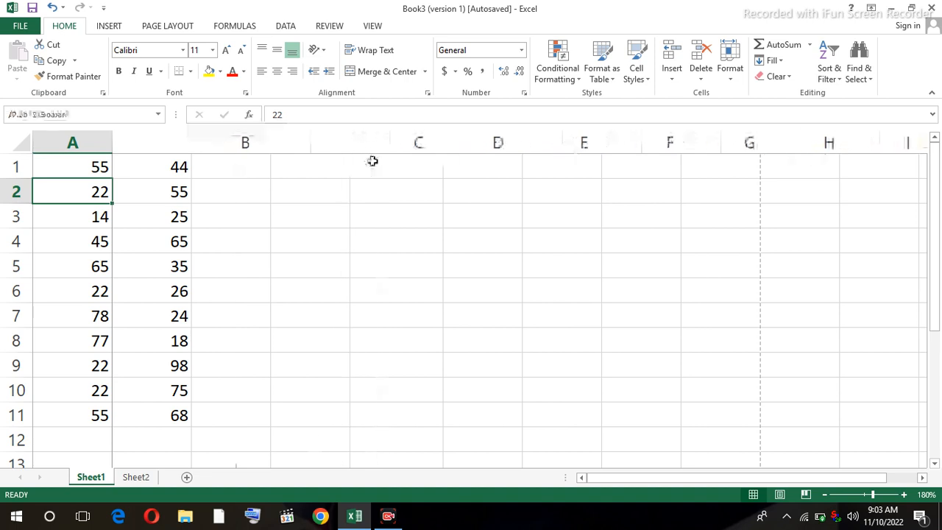
click(232, 175)
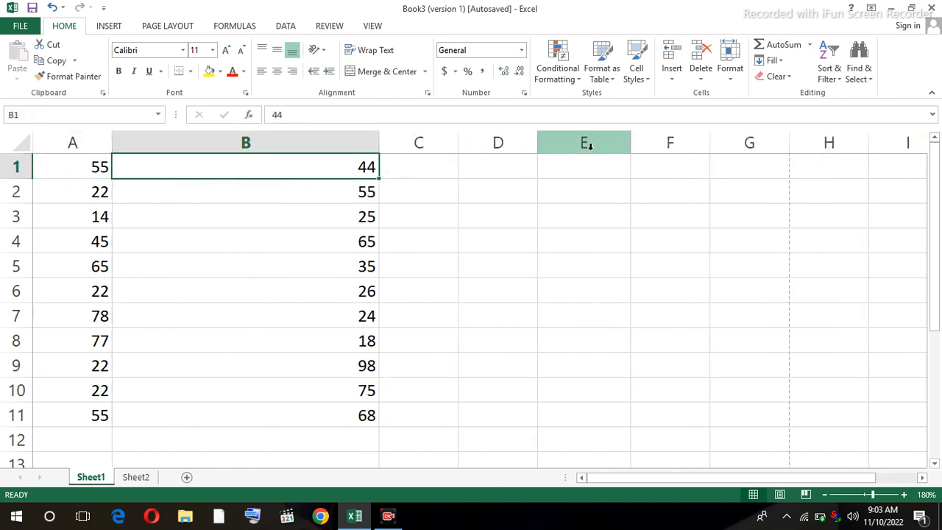
click(735, 78)
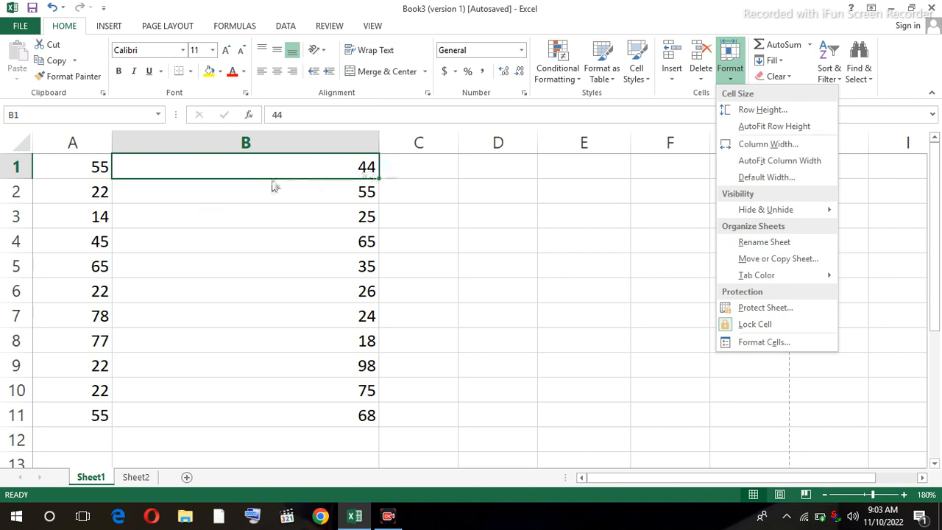
click(777, 164)
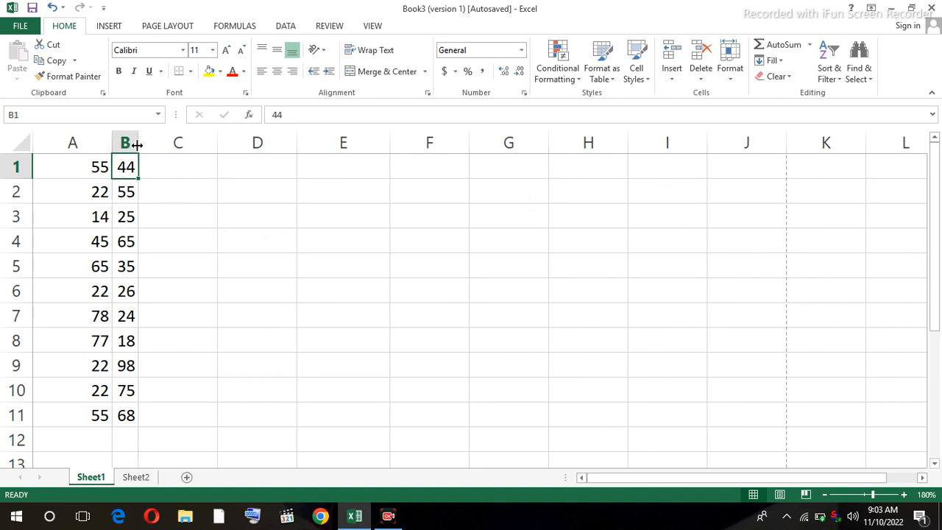
Step: Set the width of column B to exactly 8.43, based on cell B1
click(166, 168)
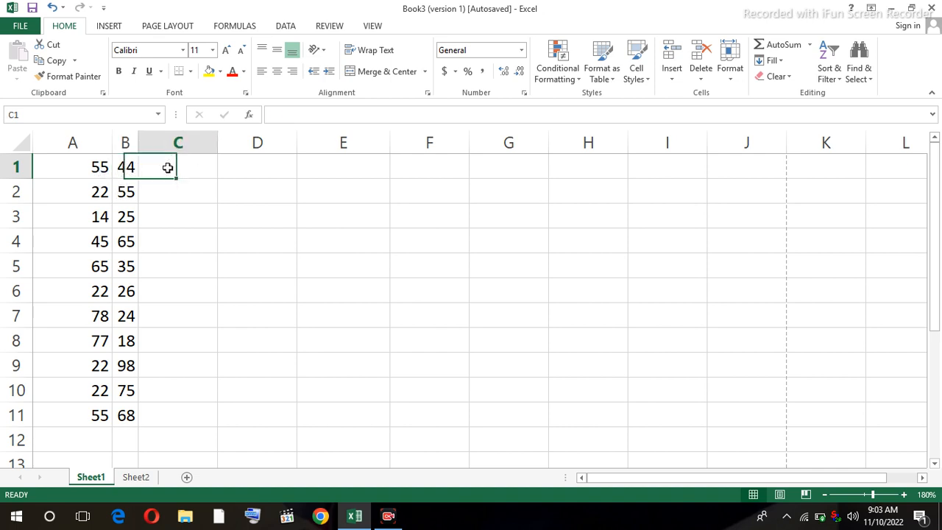
click(128, 168)
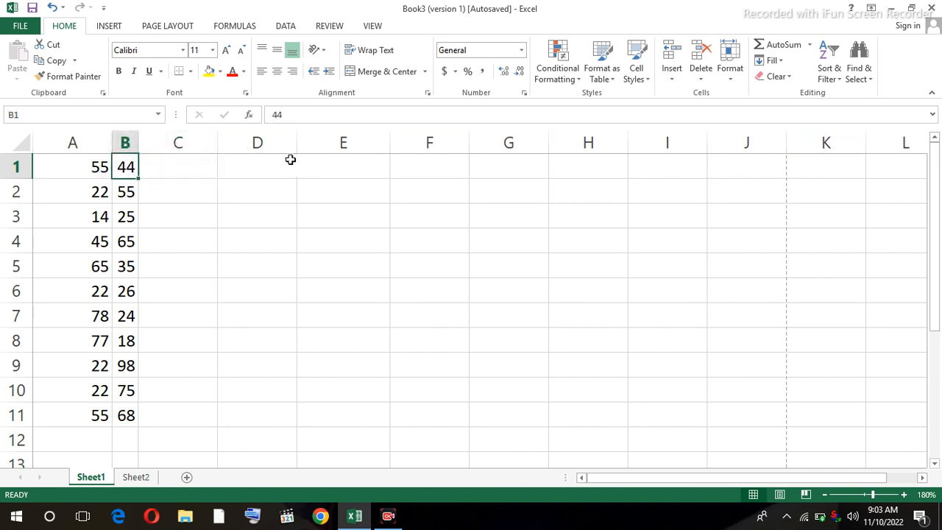
drag(217, 143, 216, 142)
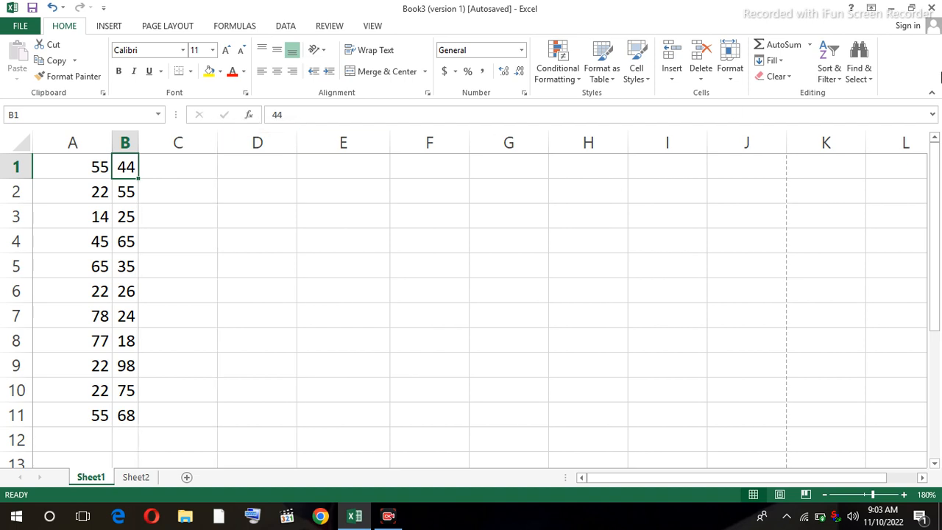
click(730, 73)
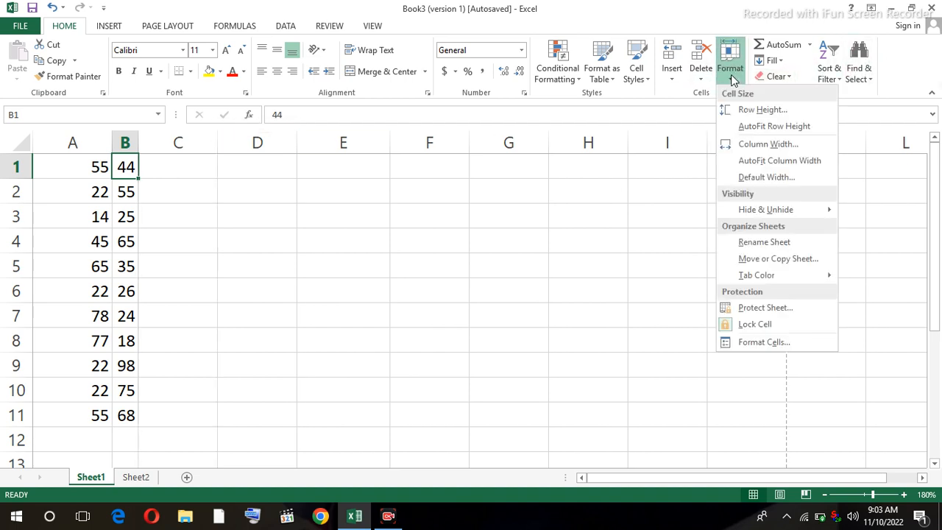
click(771, 148)
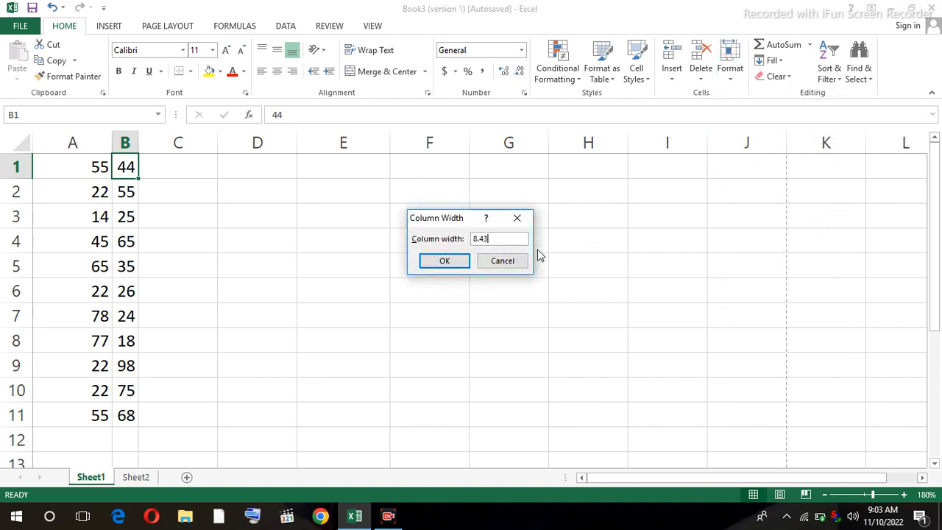
click(445, 262)
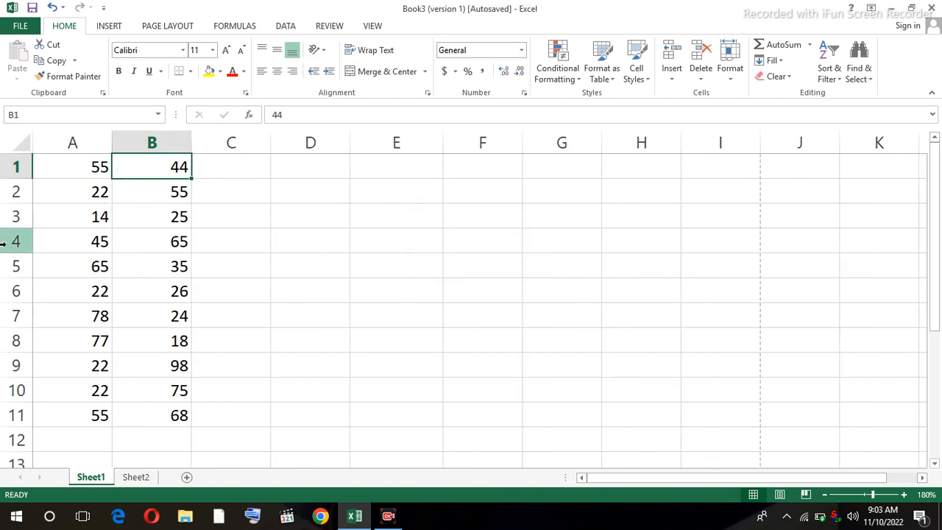
Step: Hide row 1, based on cell B1, and unhide it again
click(732, 70)
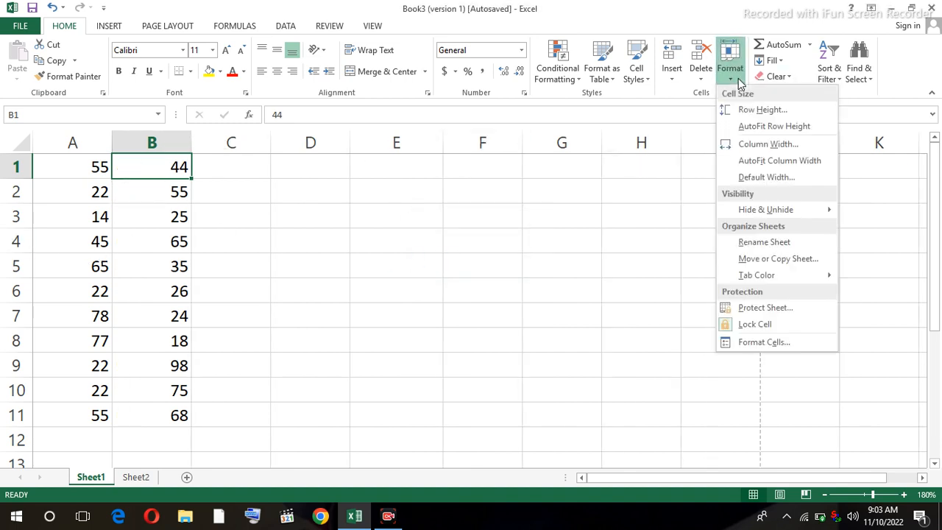
mouse_move(771, 208)
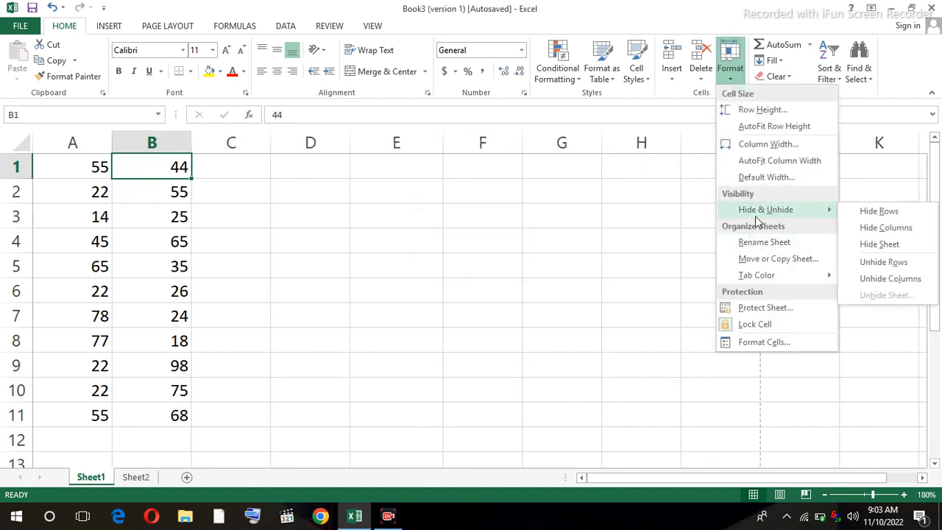
click(877, 212)
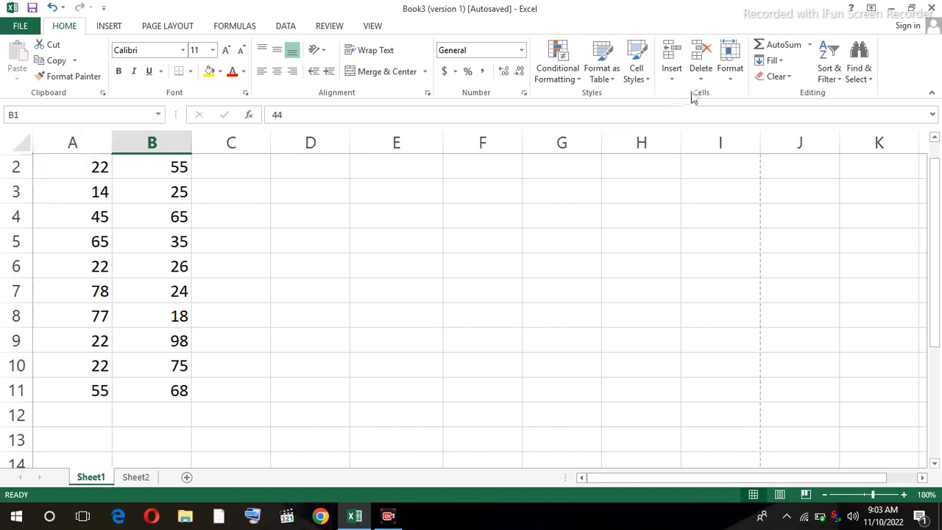
click(730, 63)
mouse_move(778, 217)
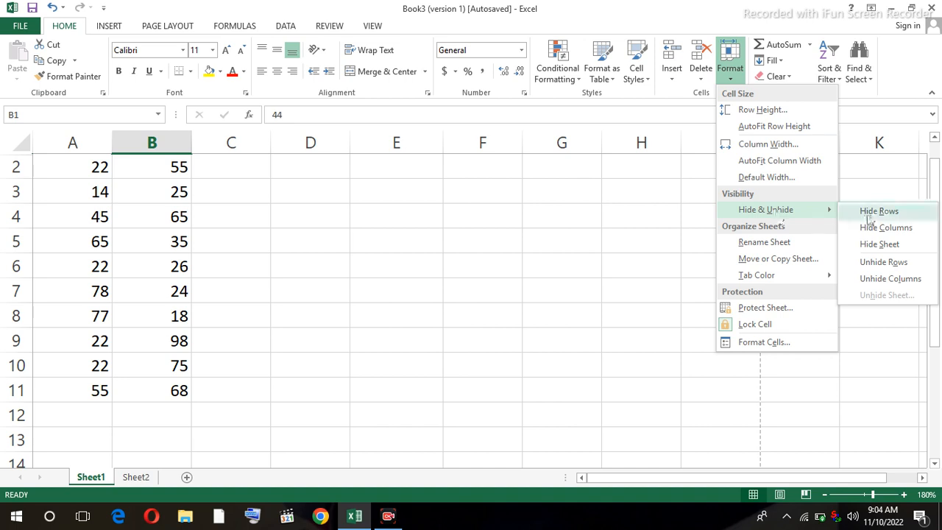
click(891, 263)
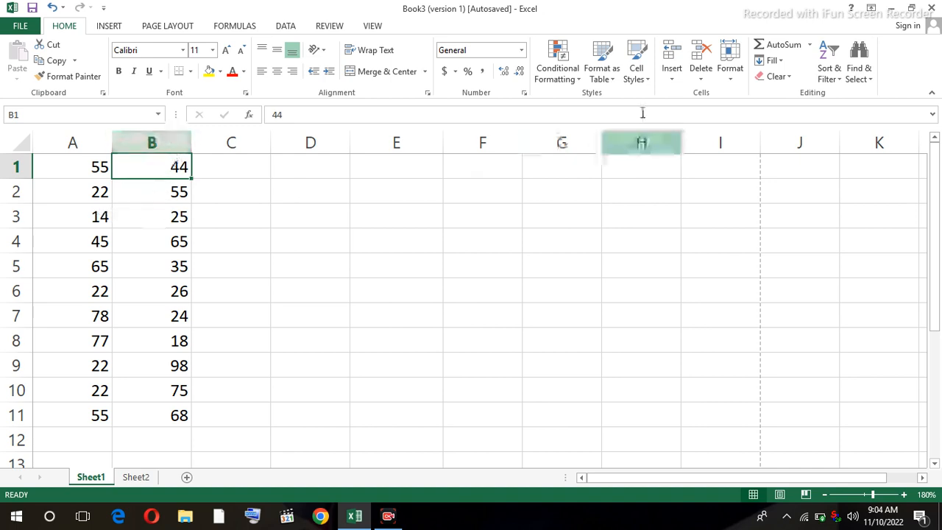
Step: Hide column B, based on cell B1, and unhide it again
click(735, 82)
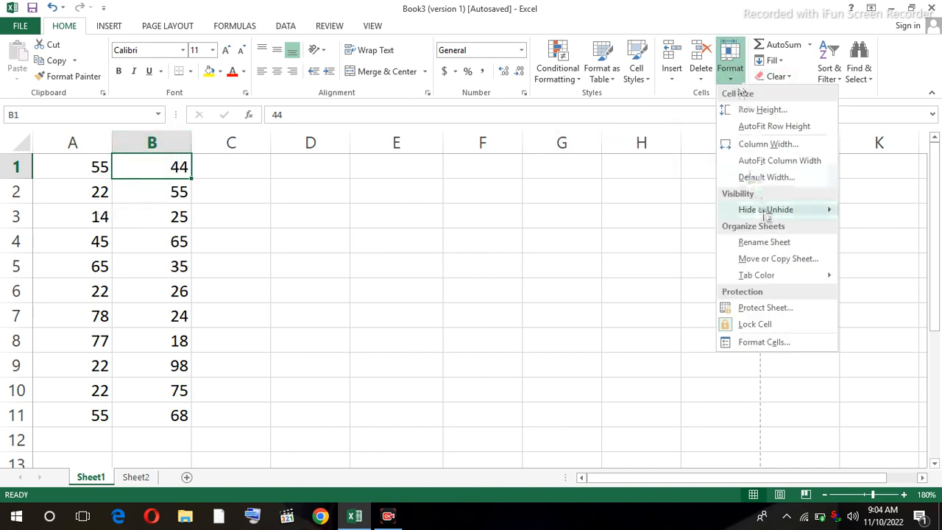
mouse_move(765, 217)
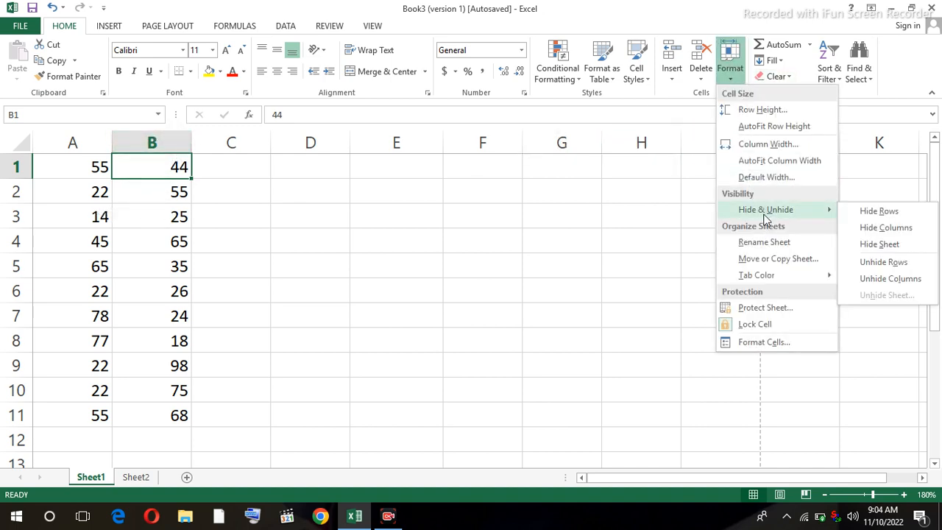
click(896, 230)
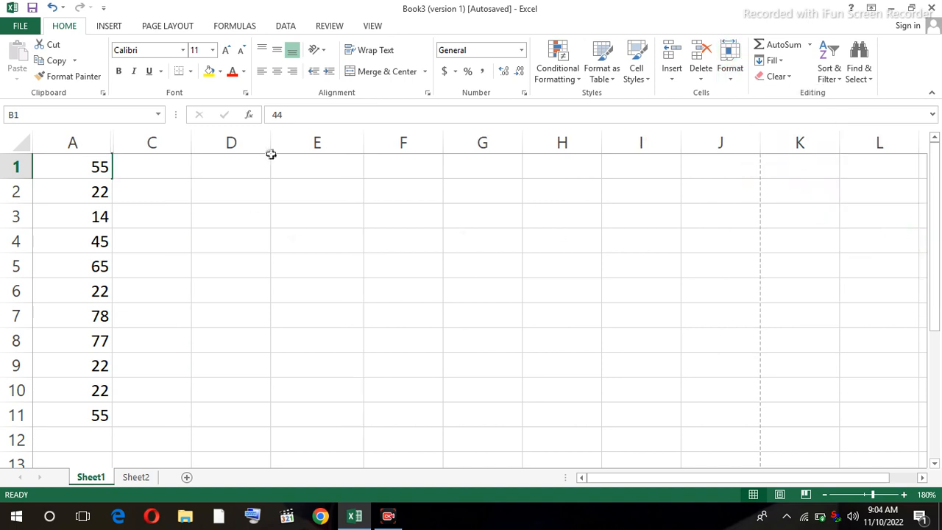
click(728, 77)
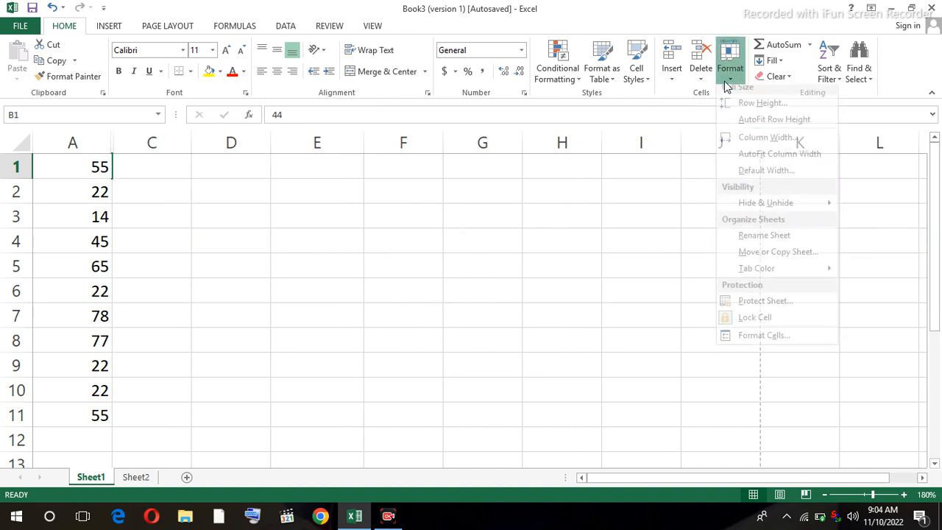
mouse_move(772, 211)
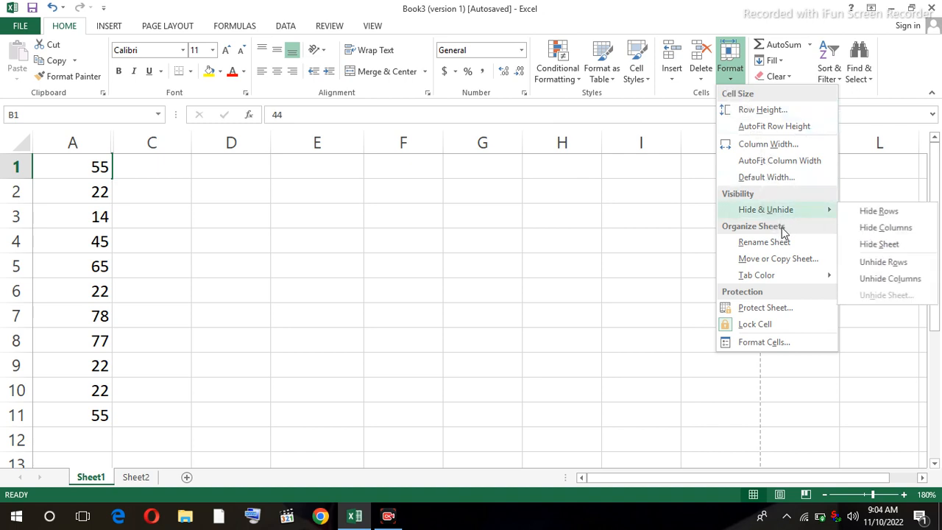
click(892, 278)
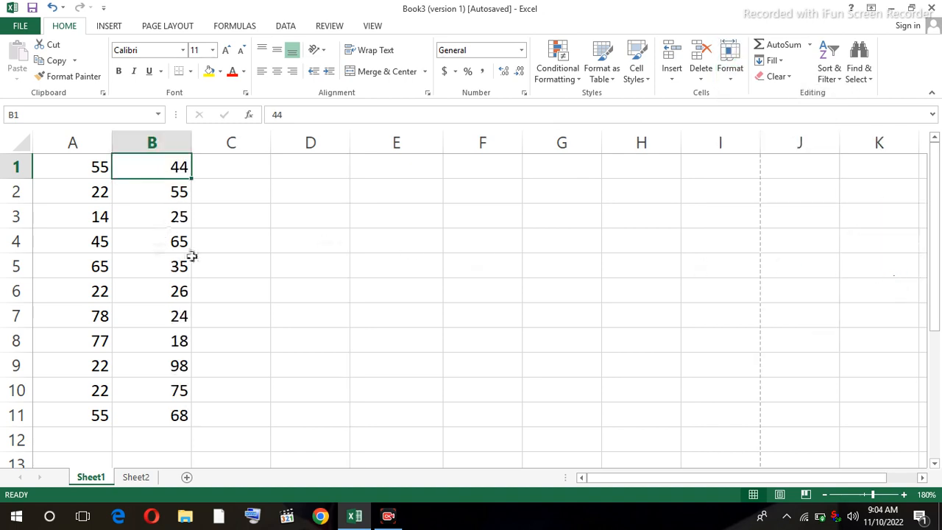
Step: Select cell D5 on Sheet1, and hide the worksheet Sheet2
click(288, 256)
click(130, 478)
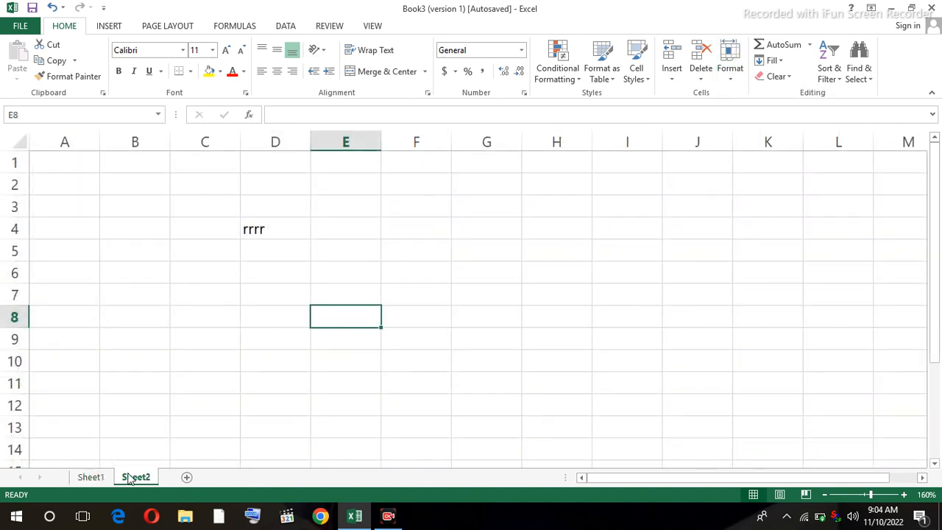
click(730, 80)
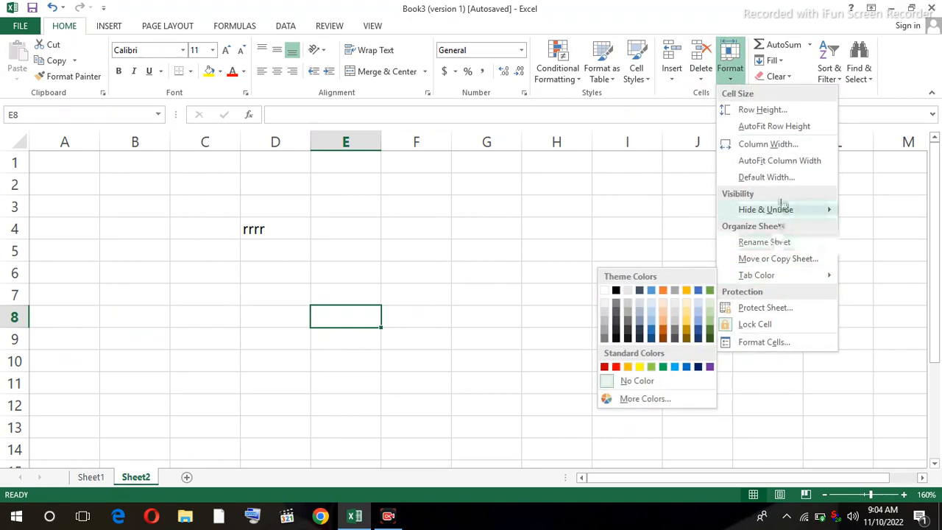
mouse_move(794, 211)
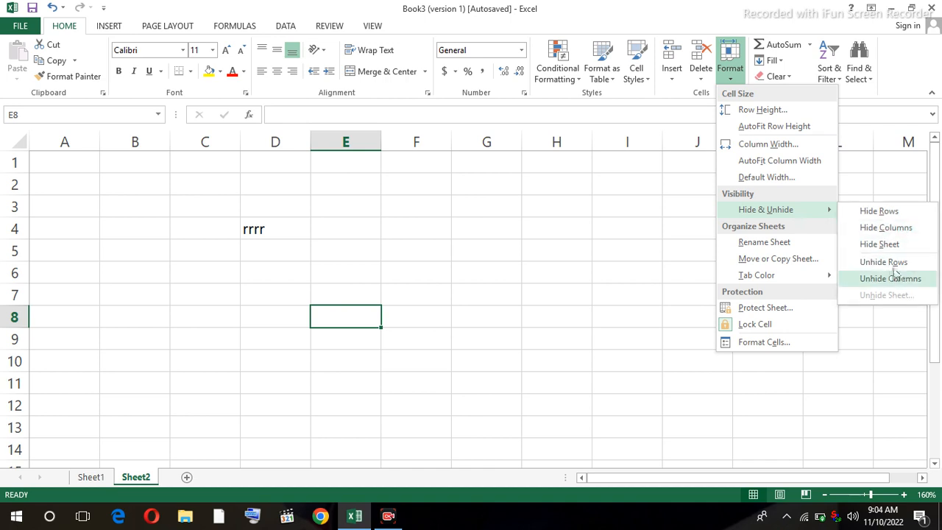
click(879, 245)
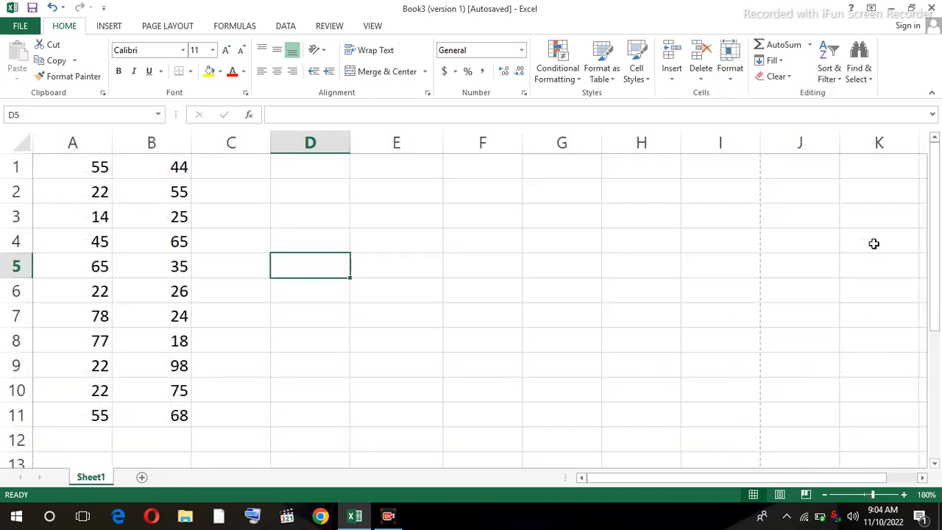
Step: Unhide the worksheet Sheet2 and return to Sheet1
click(729, 73)
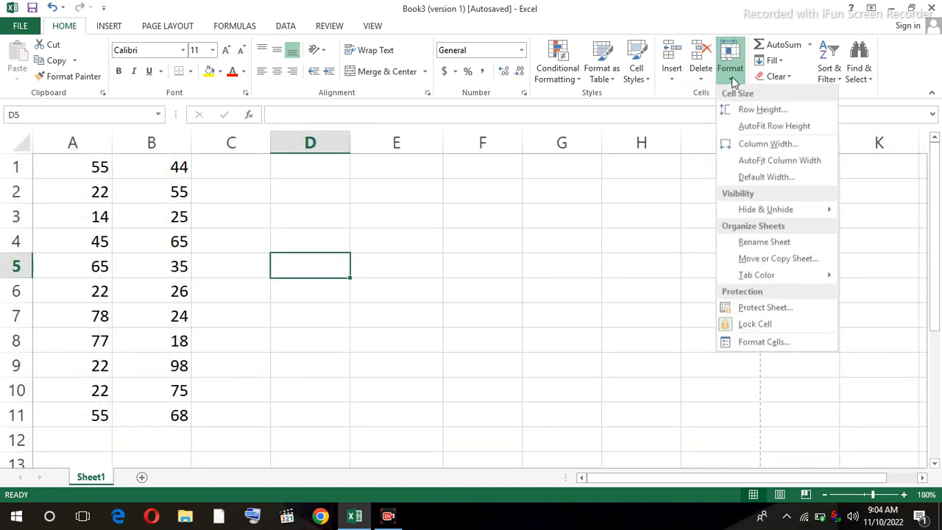
mouse_move(776, 211)
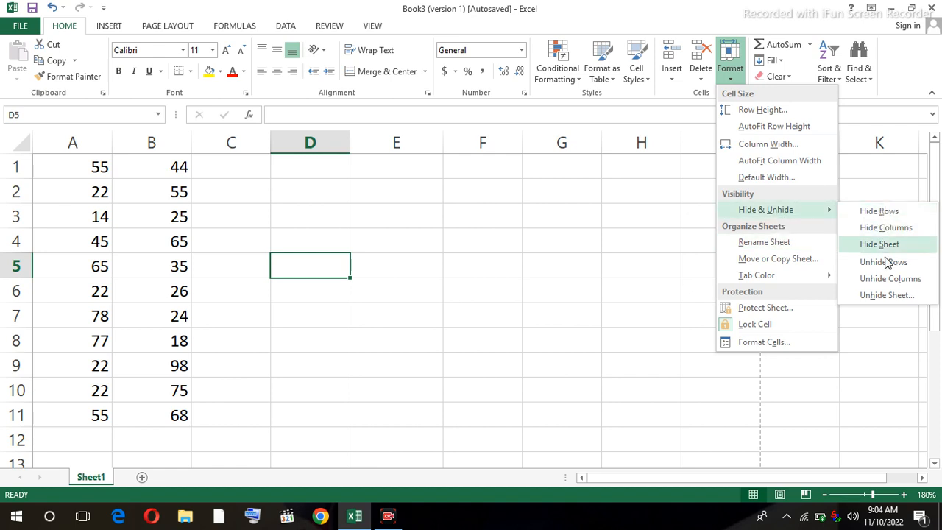
click(885, 295)
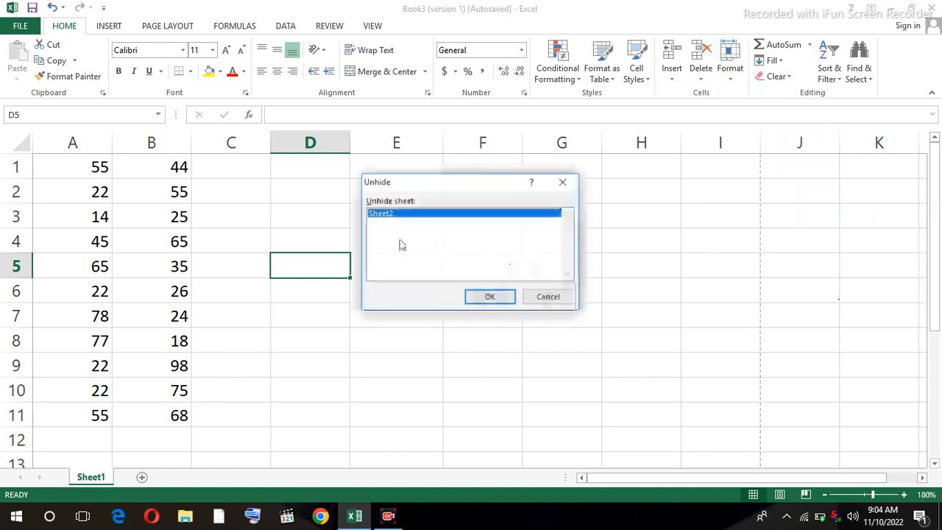
click(507, 298)
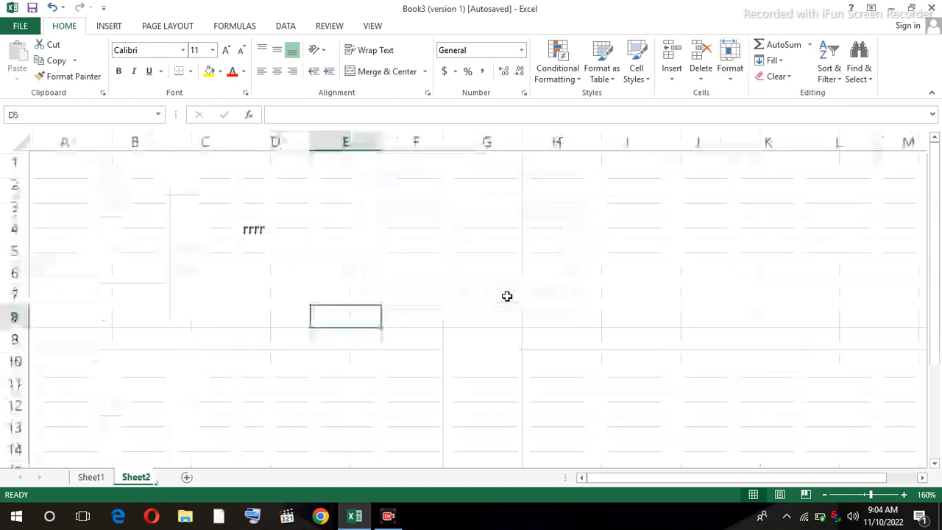
click(88, 477)
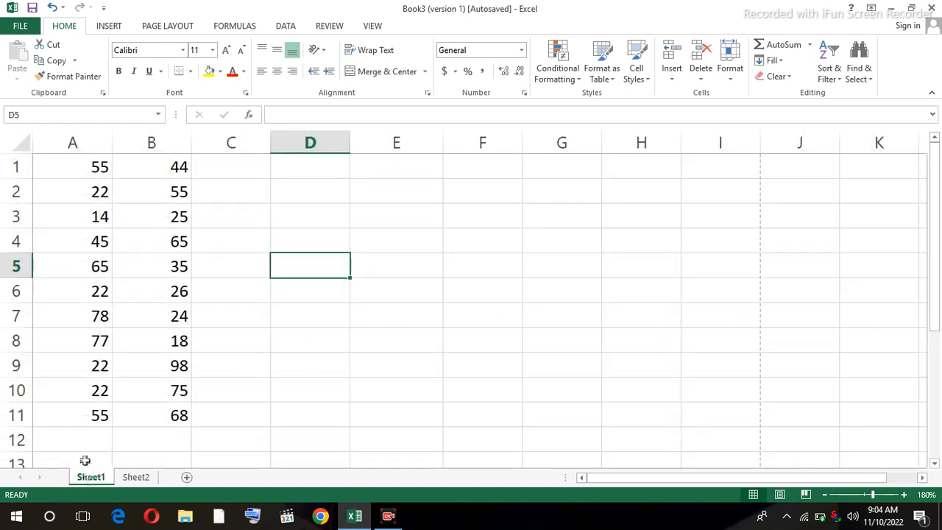
Step: Rename the worksheet Sheet1 as DIT
click(729, 62)
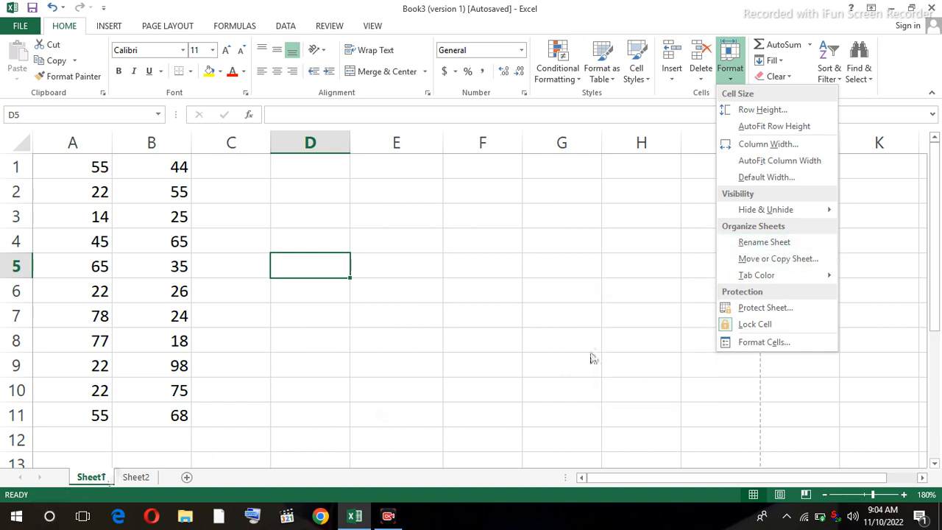
click(779, 248)
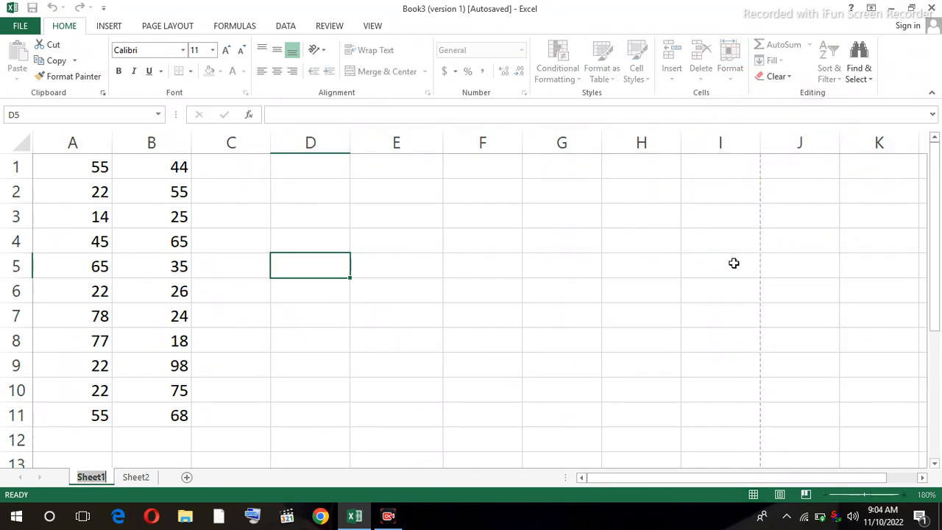
text(DIT)
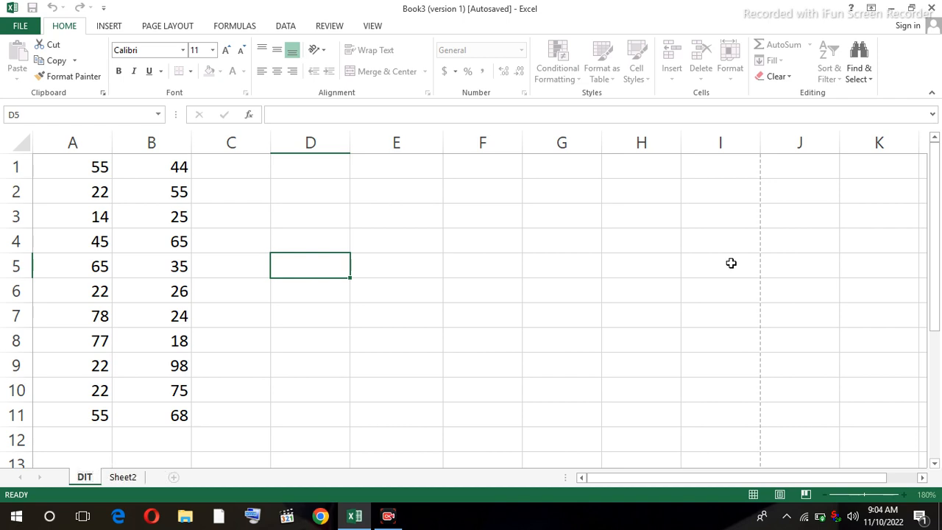
Step: Rename the worksheet Sheet2 as CBT
click(123, 477)
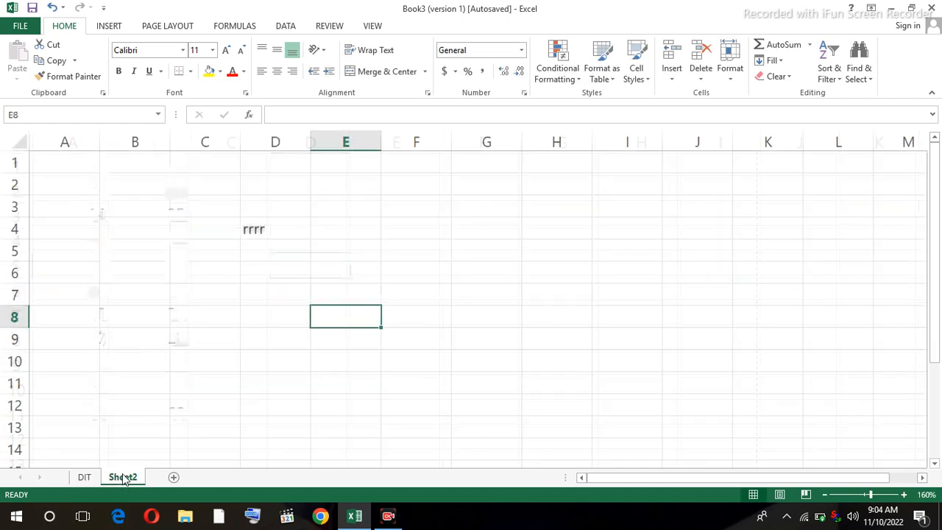
click(731, 80)
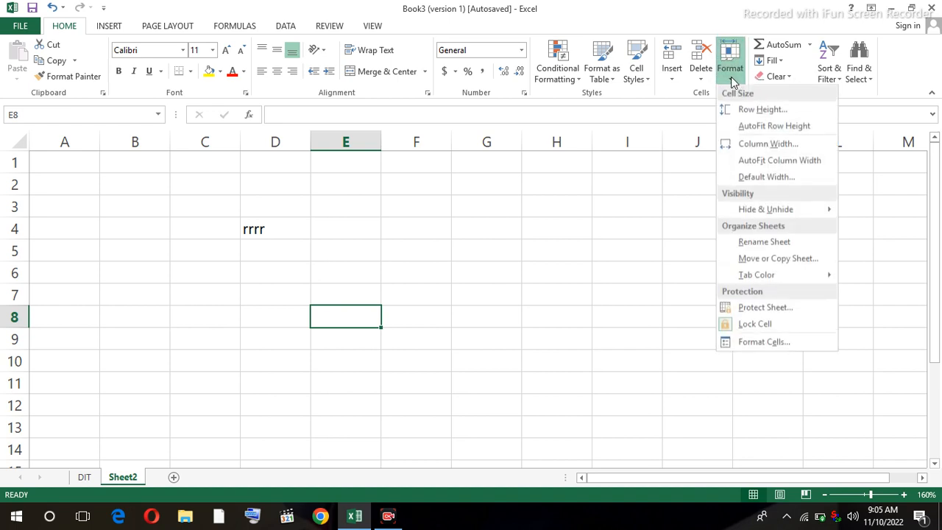
click(774, 247)
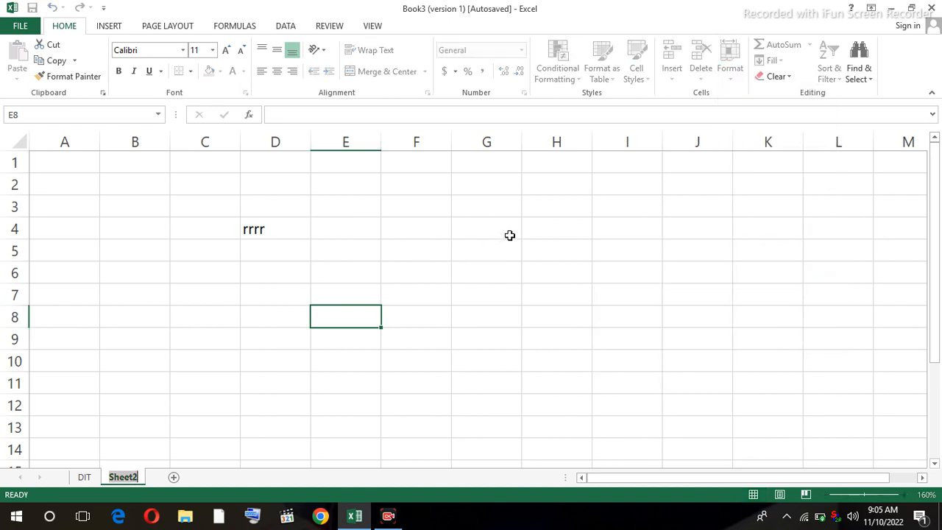
text(CBT)
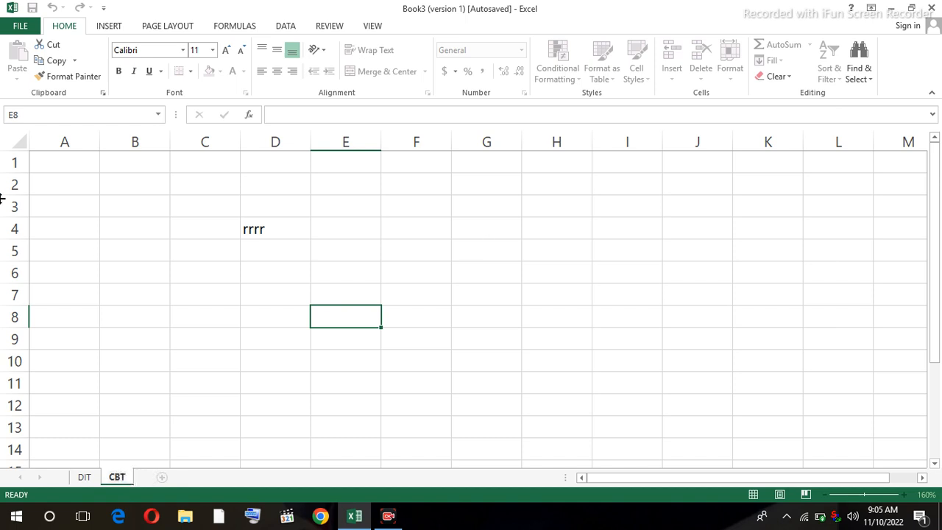
click(134, 368)
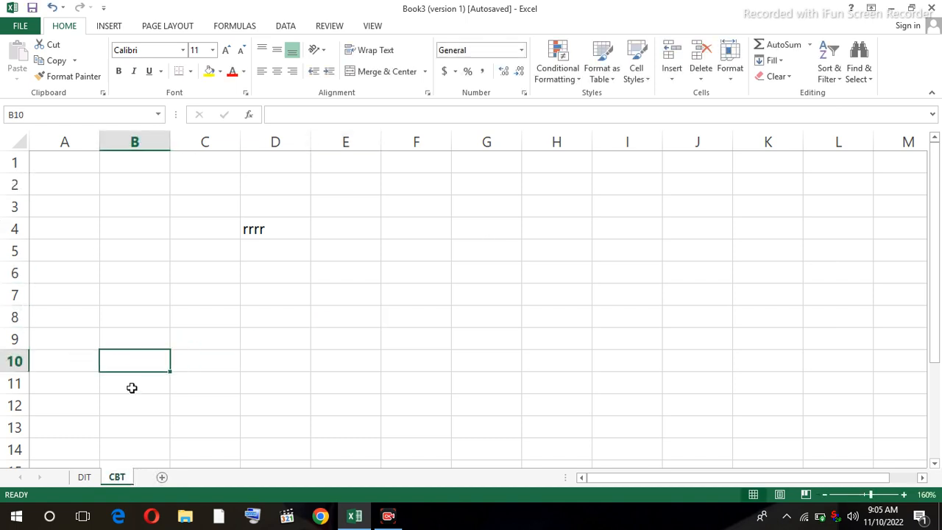
Step: Give the DIT worksheet a dark orange tab color
click(84, 477)
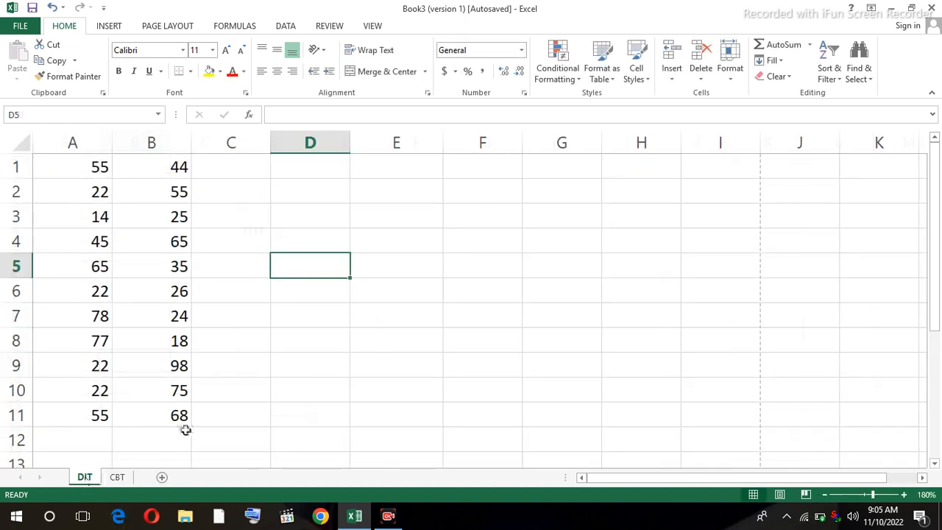
click(732, 79)
mouse_move(780, 275)
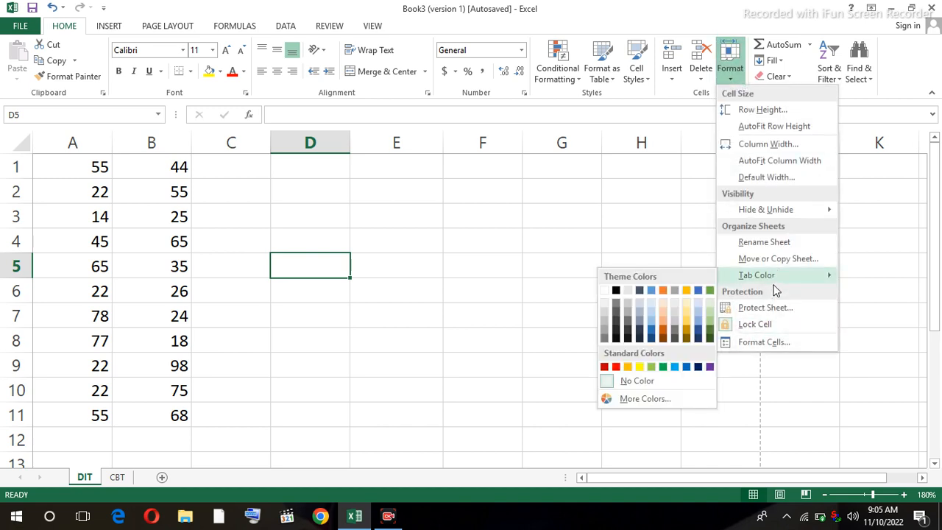
click(663, 332)
Step: Give the CBT worksheet a light blue tab color, and switch between both sheets to compare their tabs, ending on DIT
click(117, 477)
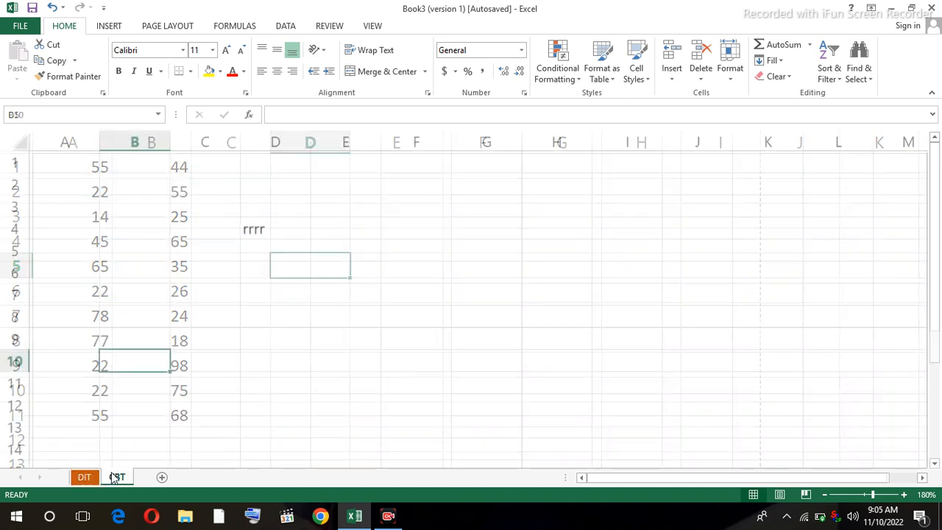
click(728, 59)
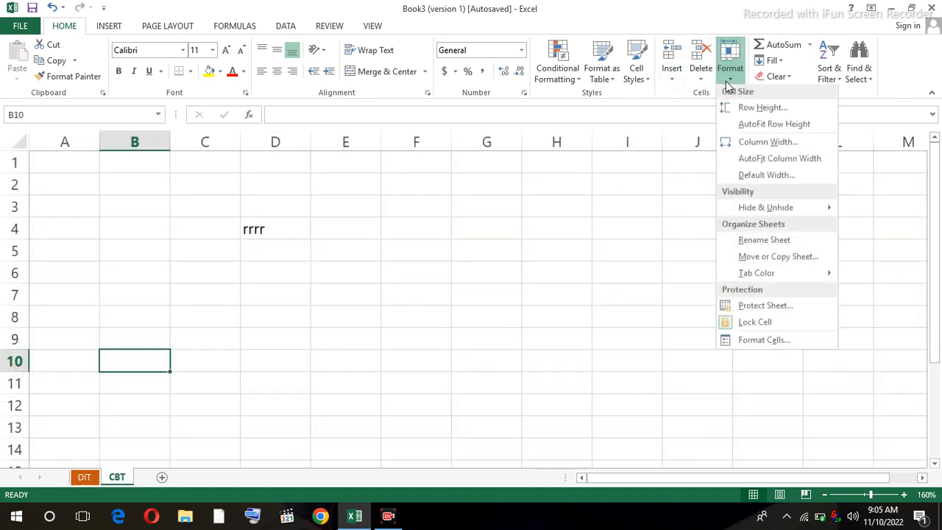
mouse_move(766, 276)
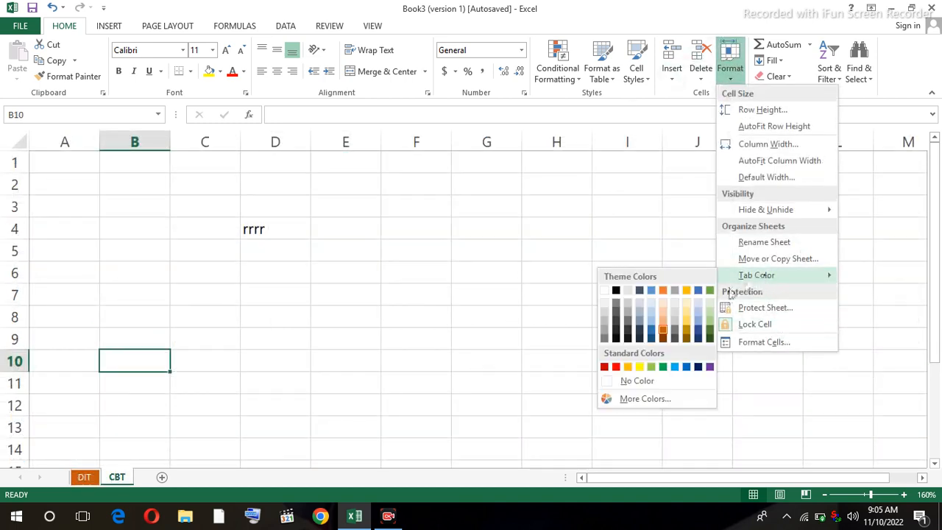
click(697, 306)
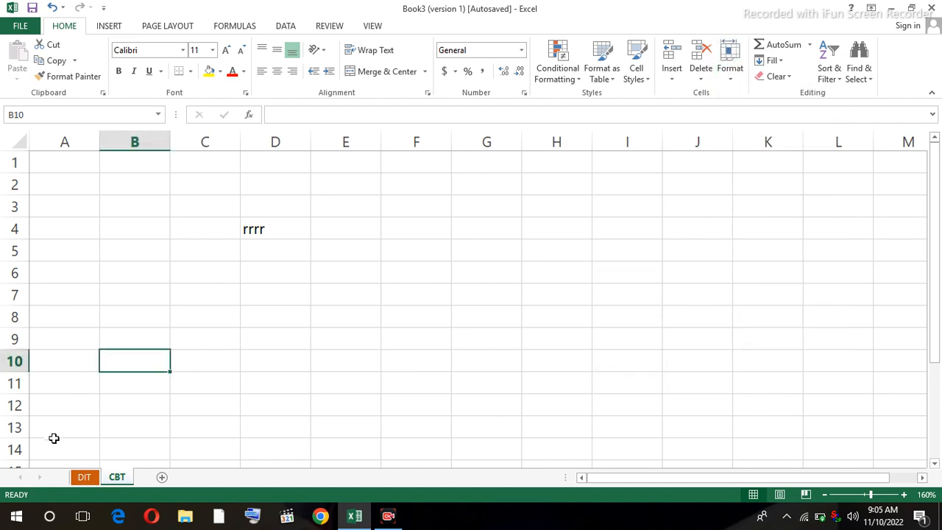
click(81, 477)
click(118, 477)
click(87, 478)
click(116, 480)
click(85, 482)
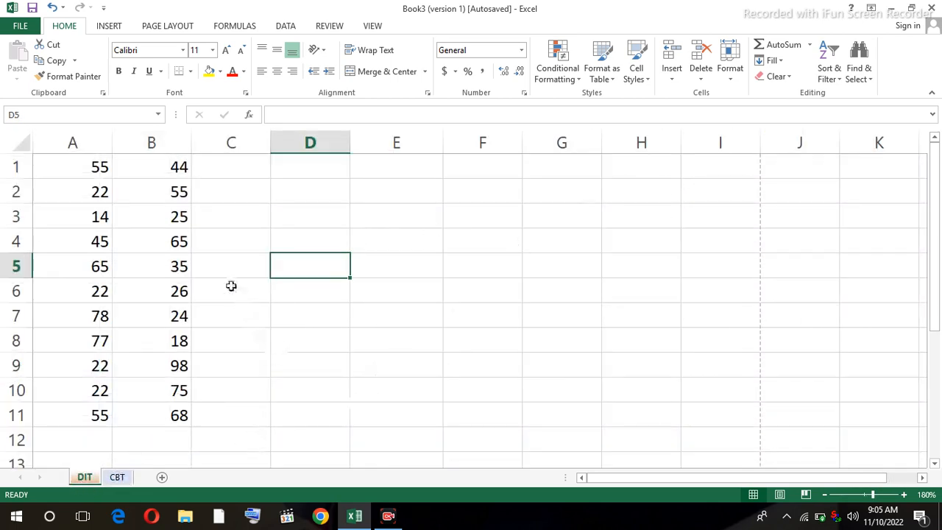
Step: Protect the DIT worksheet with a password, keeping the default permissions, and re-enter the password for confirmation
click(179, 265)
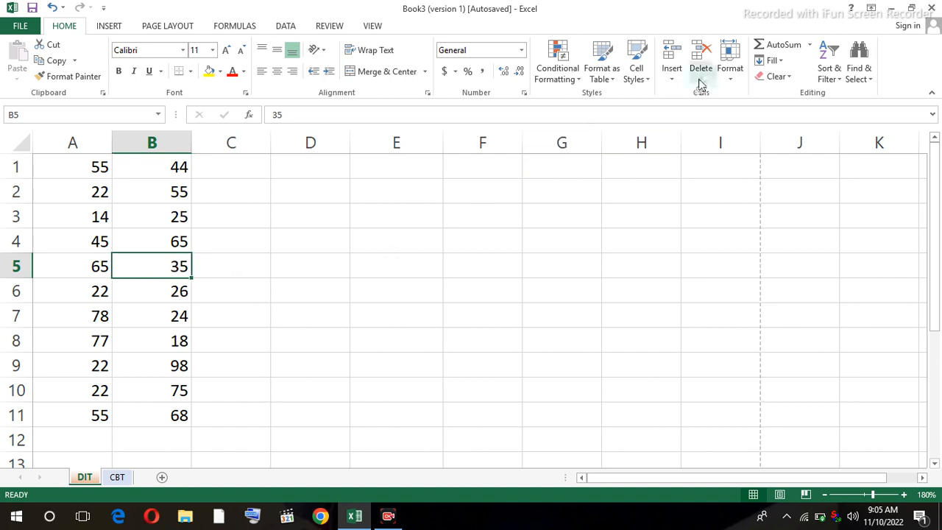
click(731, 81)
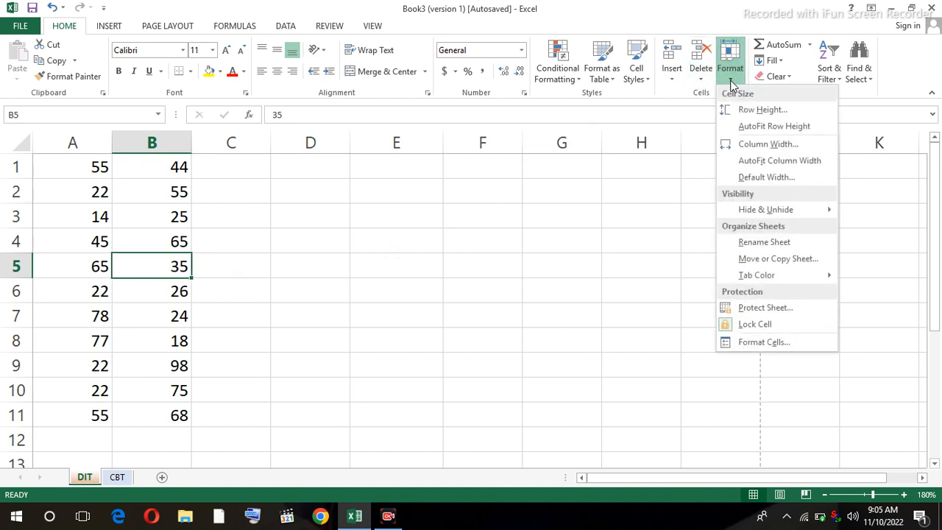
click(772, 309)
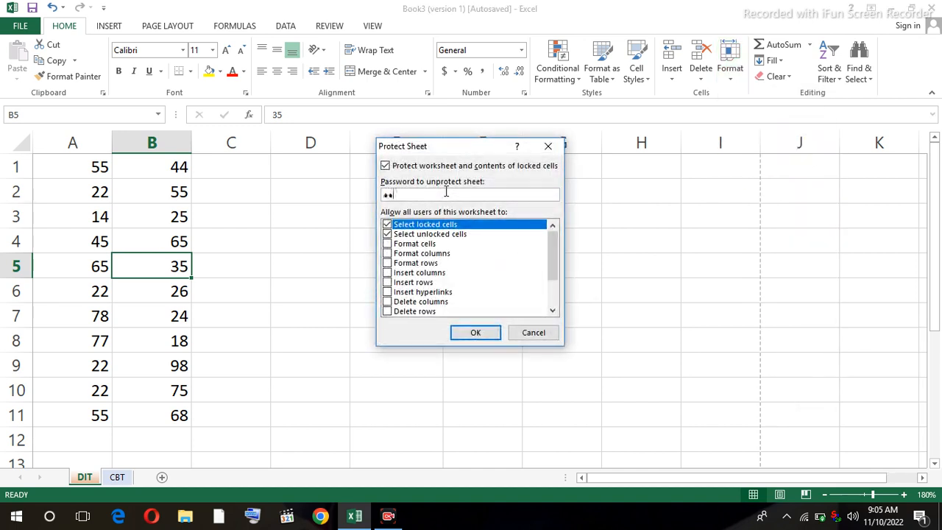
click(482, 333)
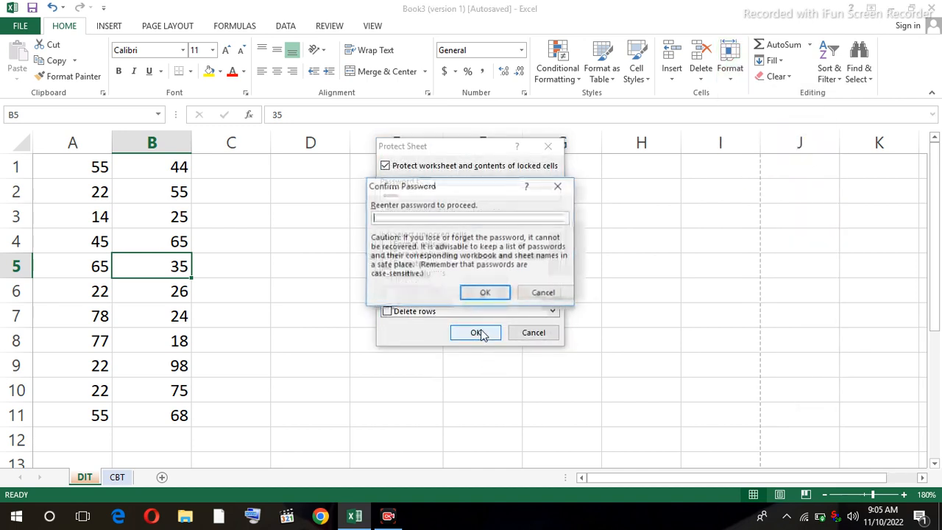
text(••)
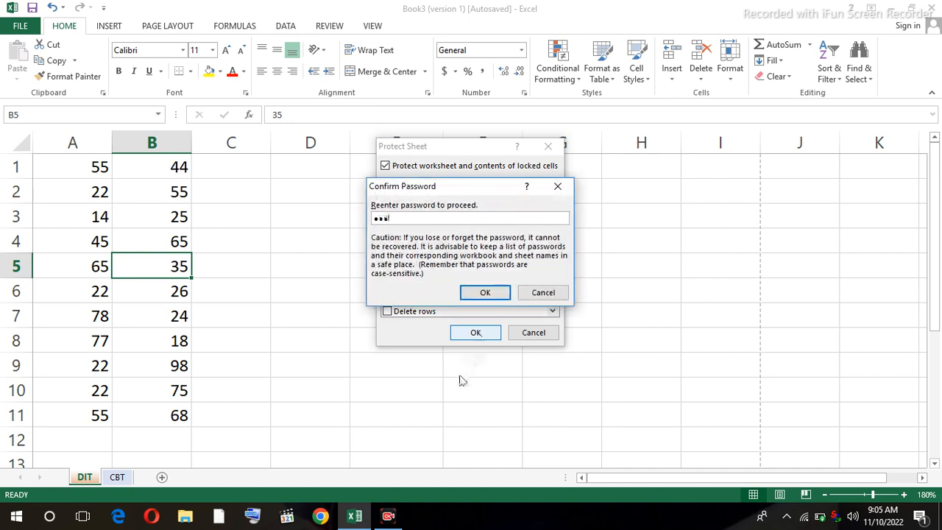
click(489, 294)
Step: Try to edit cells D5, C3 and B3 on the protected DIT sheet, dismissing each warning
click(323, 262)
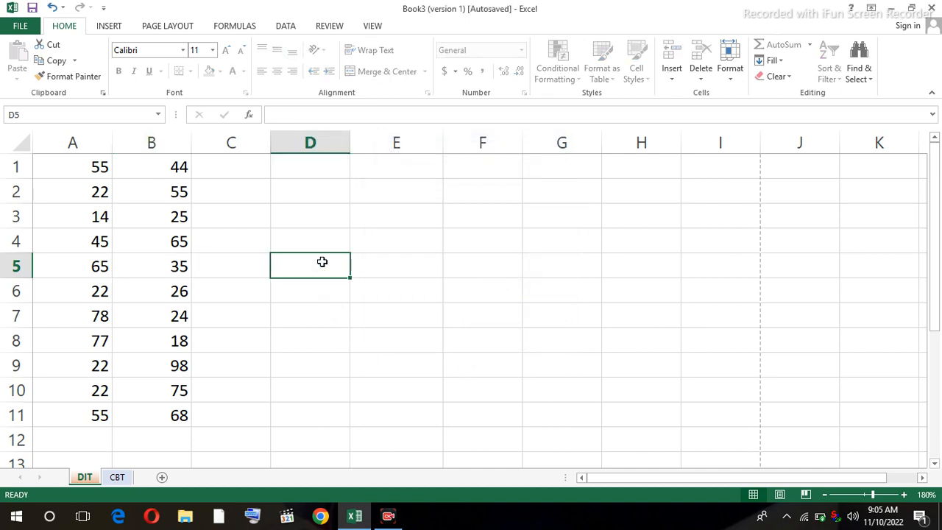
double_click(322, 262)
click(463, 296)
double_click(240, 215)
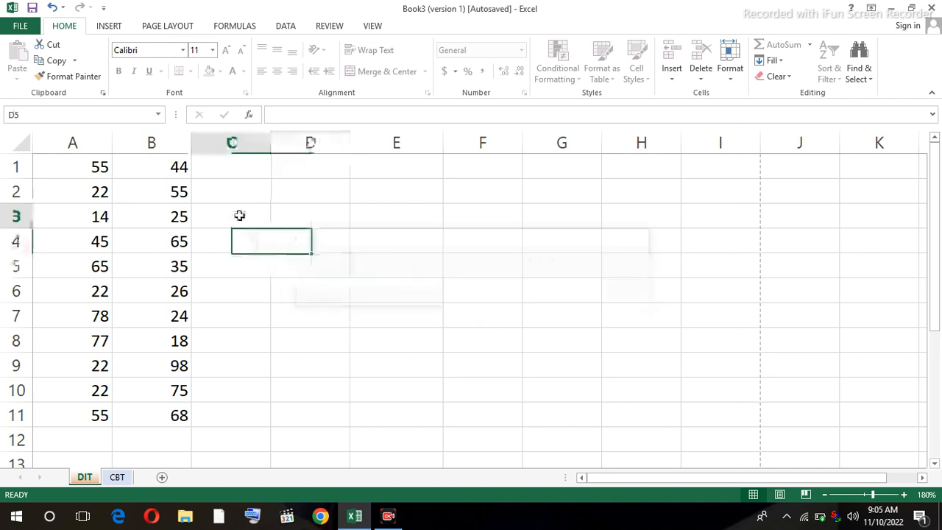
click(472, 296)
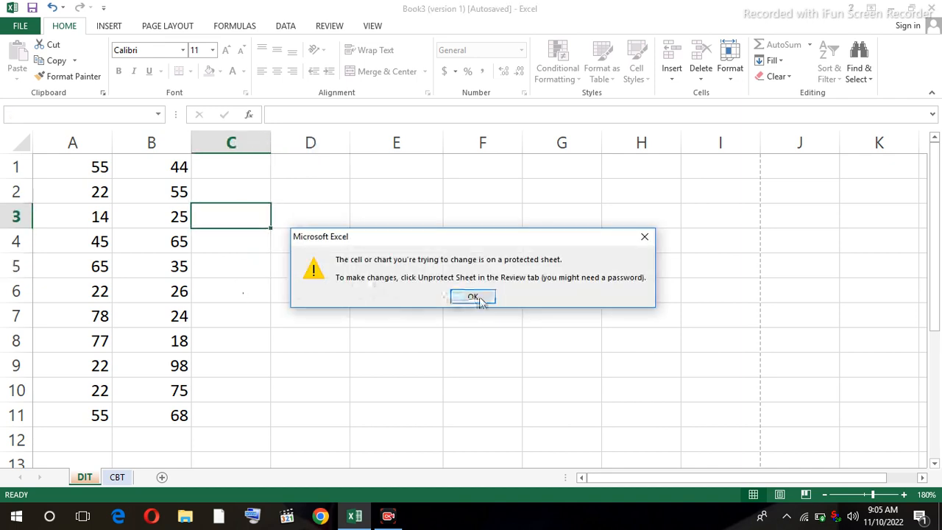
double_click(180, 215)
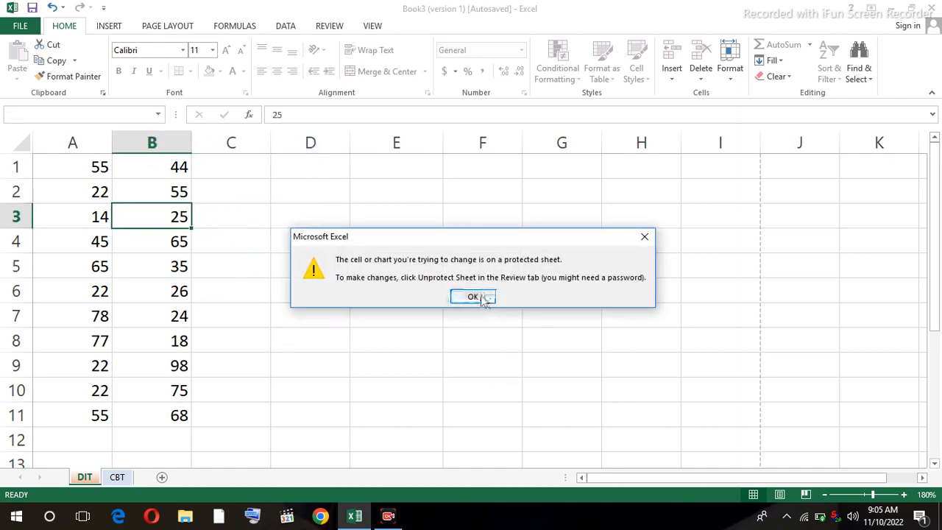
click(478, 296)
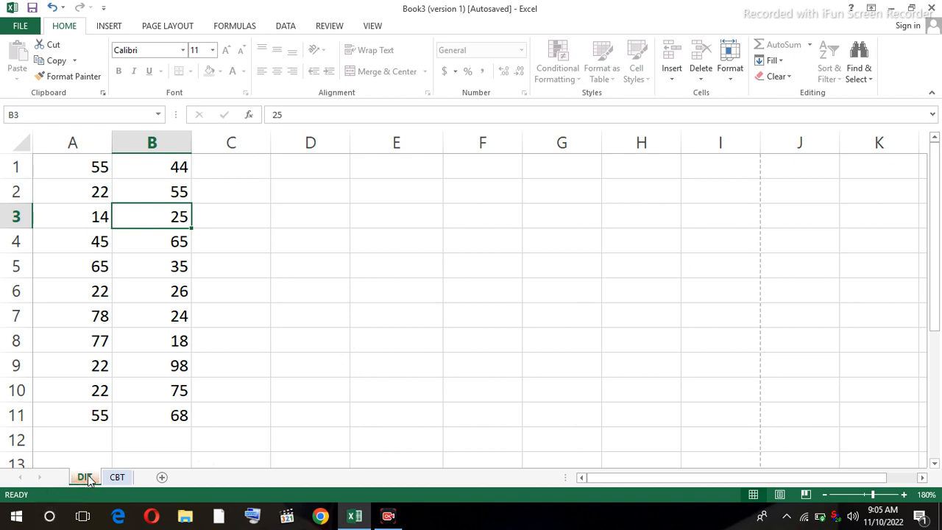
Step: On the CBT sheet, enter fdgg in D6, f in F4, dfg in E4 and dgf in D8
click(115, 477)
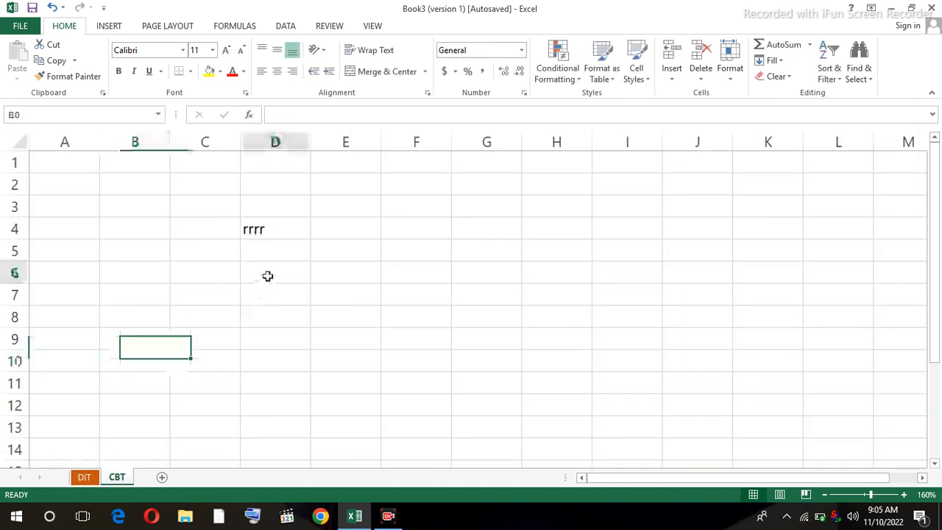
click(267, 275)
text(fdgg)
click(390, 235)
text(f)
click(376, 233)
text(dfg)
click(358, 280)
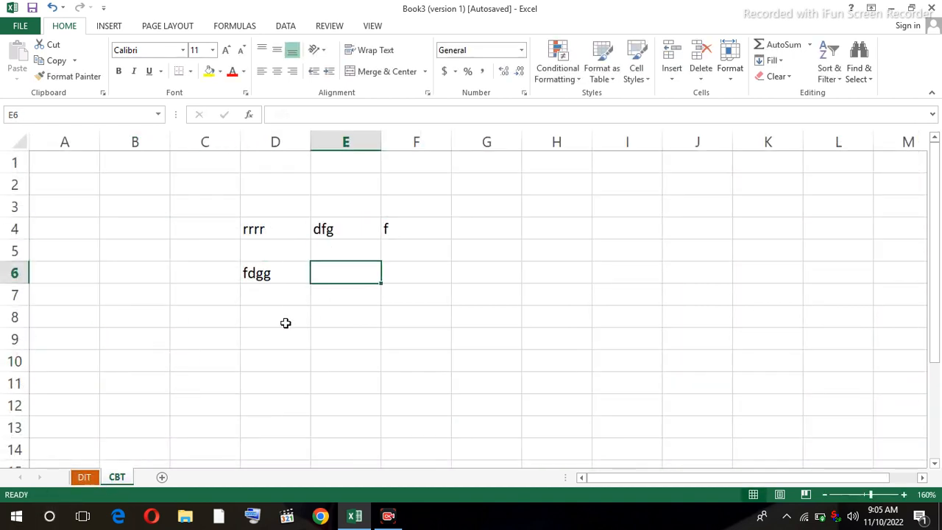
click(284, 321)
text(dgf)
drag(148, 289, 157, 268)
click(160, 253)
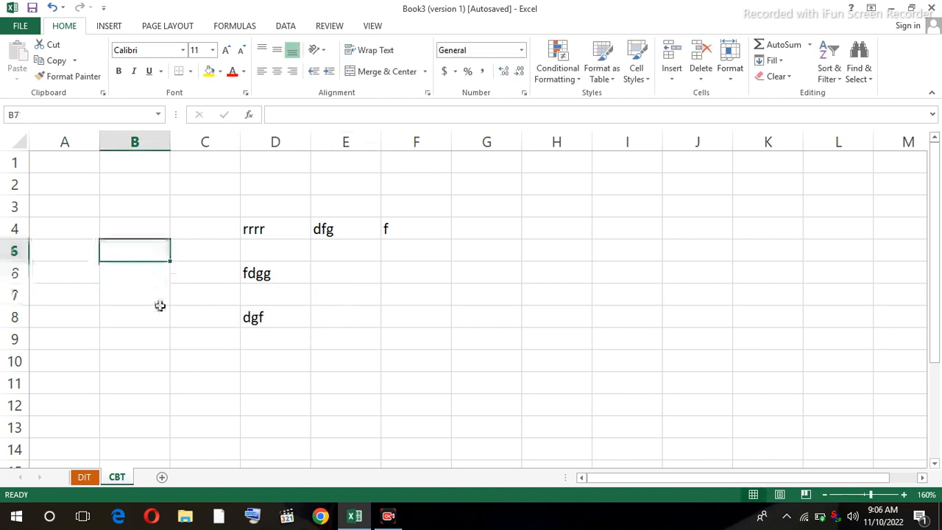
Step: Unprotect the DIT worksheet by entering its password
click(86, 479)
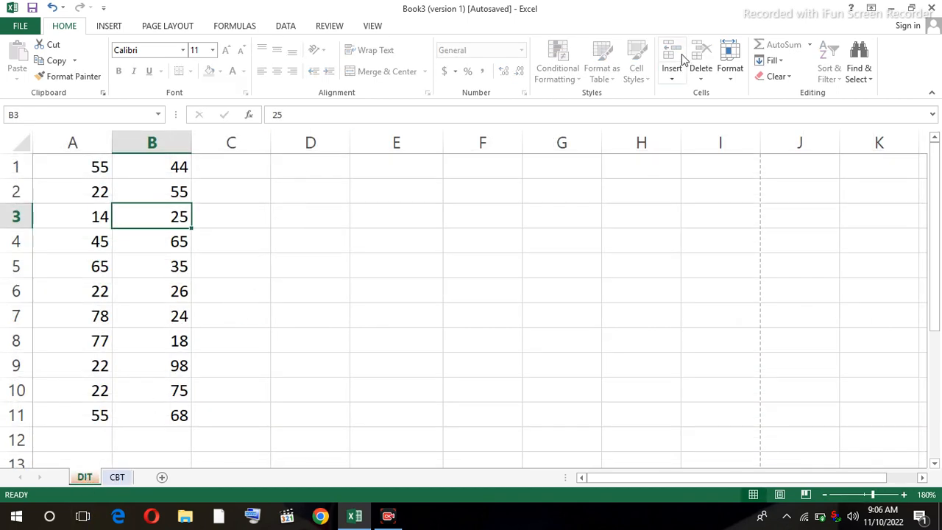
click(731, 77)
click(776, 309)
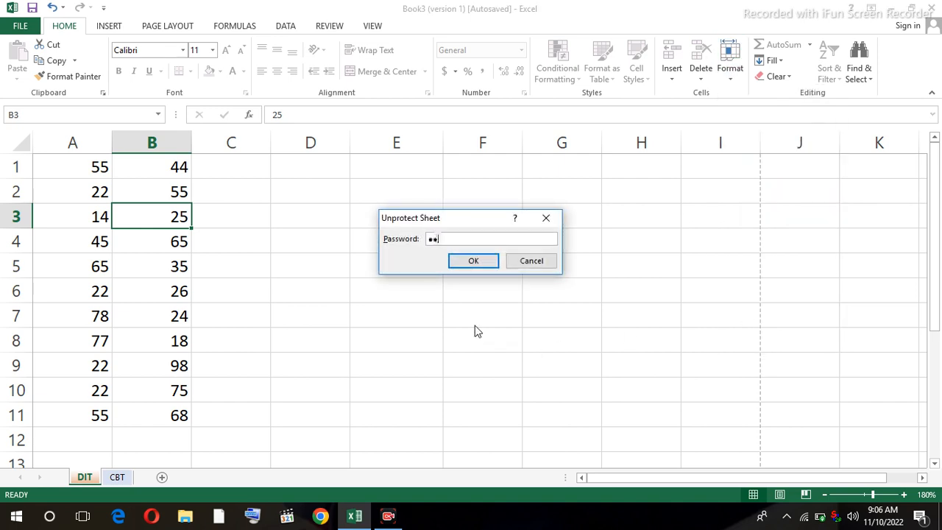
click(474, 263)
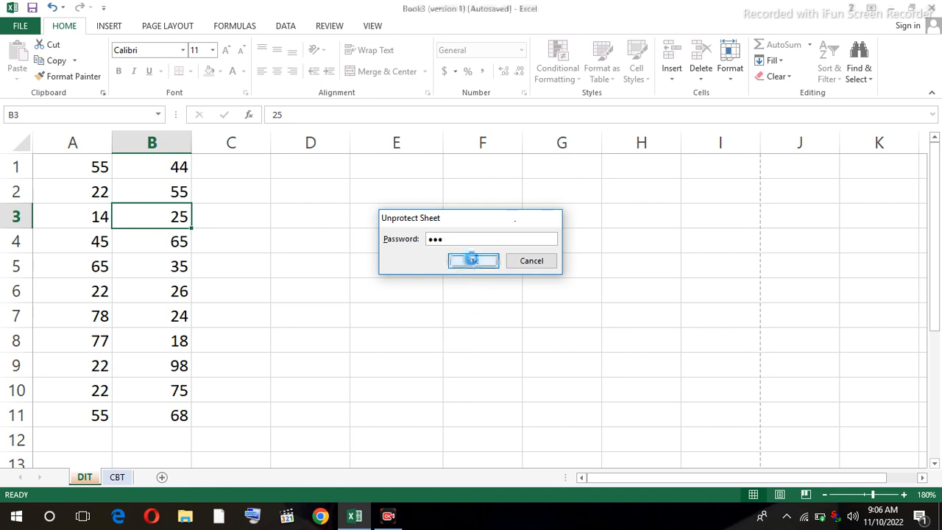
Step: Enter ft in cell D4 of the DIT sheet to test editing, and delete it again
click(300, 237)
text(ft)
click(331, 307)
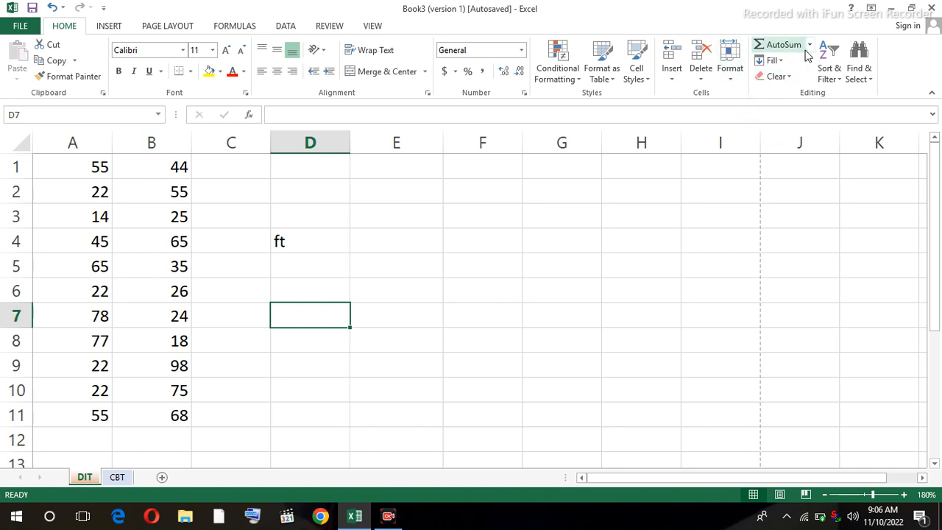
click(301, 241)
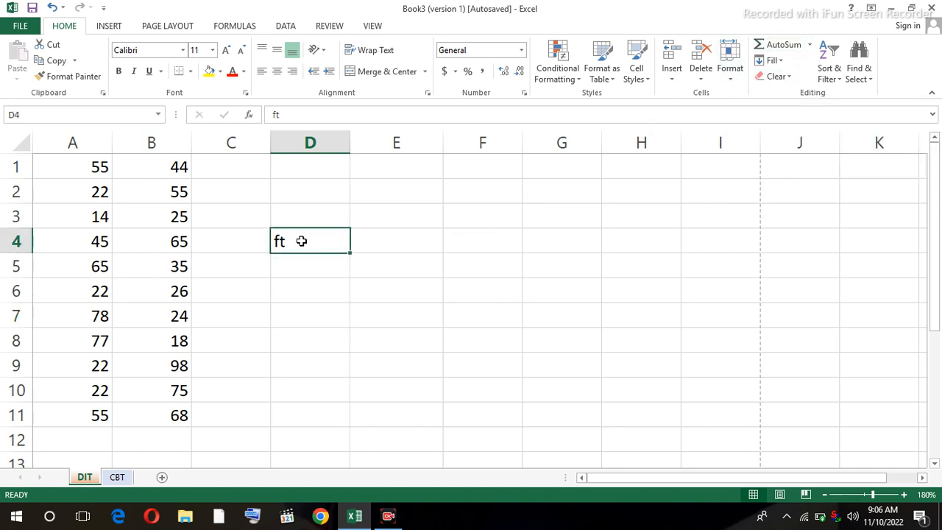
key(Delete)
Step: View the list of functions offered under AutoSum without applying any
click(380, 294)
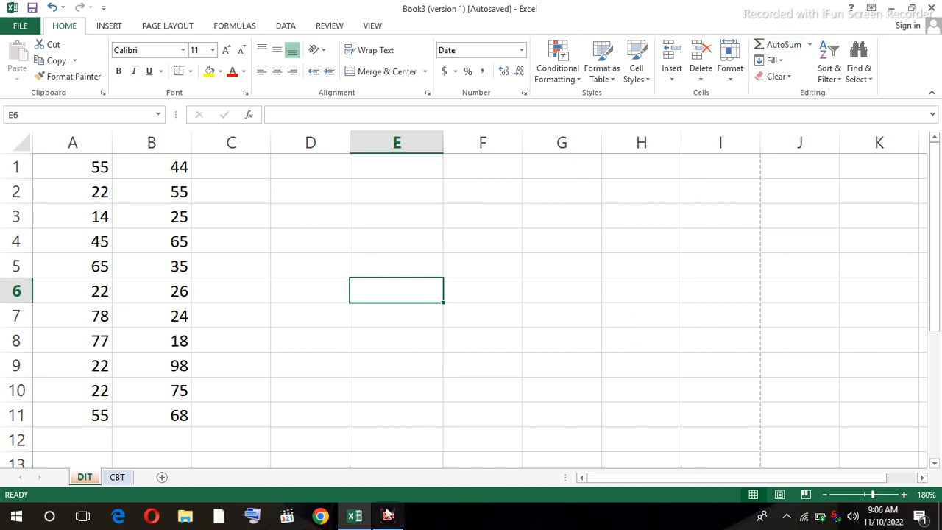
click(809, 46)
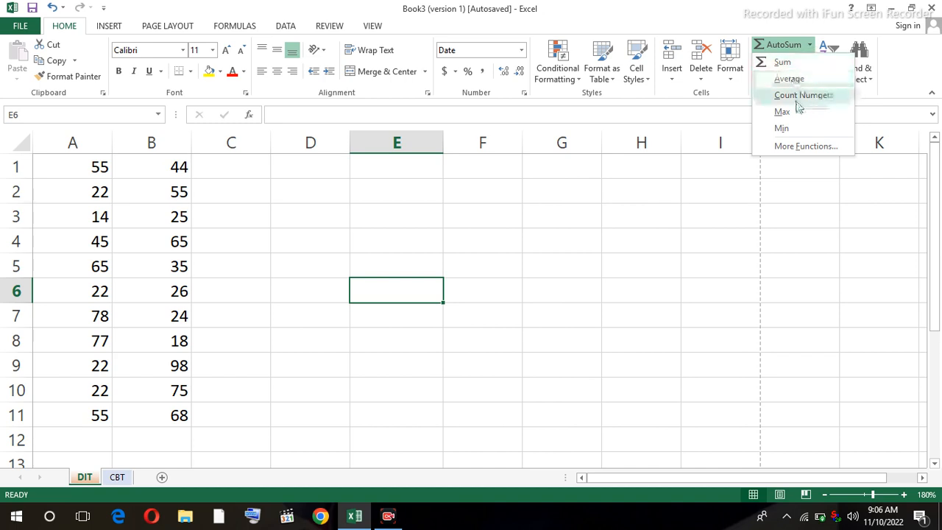
click(245, 165)
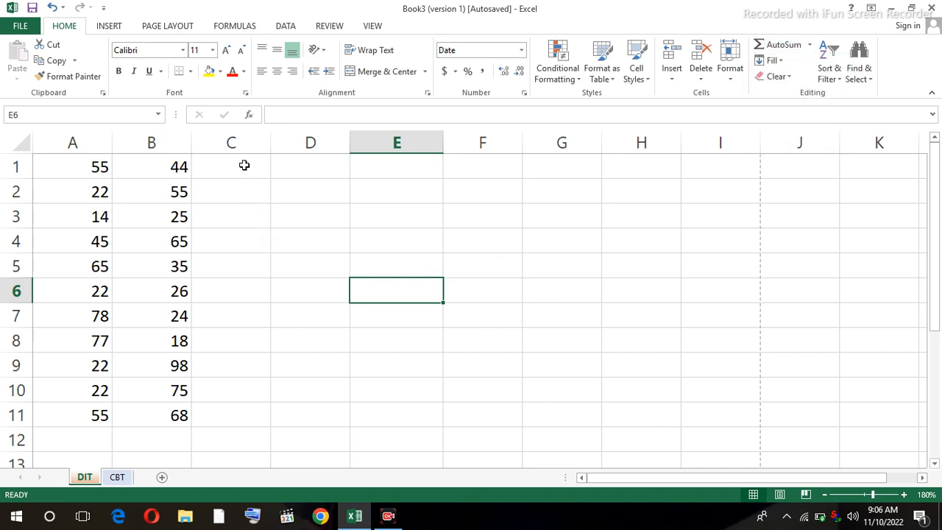
Step: Enter the label sum in cell D1 of the DIT sheet
click(304, 170)
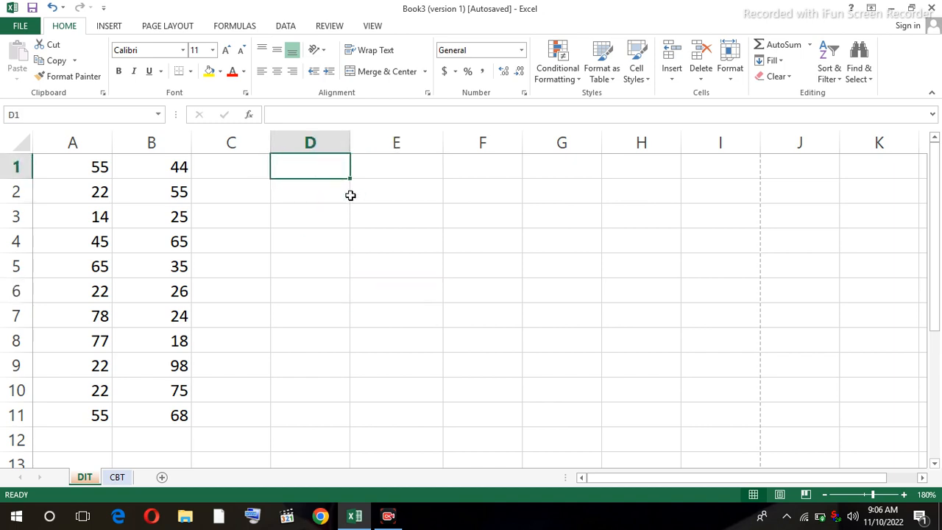
text(sum)
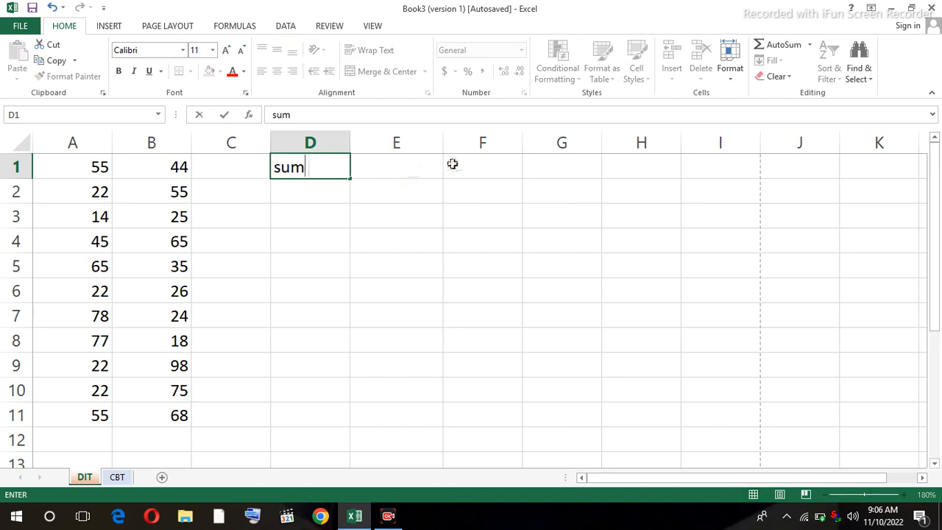
click(397, 259)
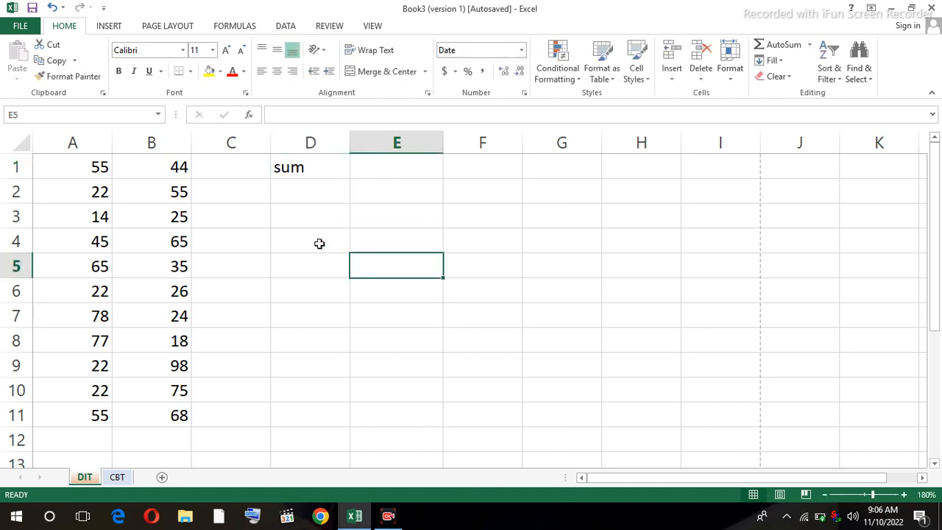
Step: Insert a blank row above the first row of data and move the sum label from D2 up to D1
right_click(19, 166)
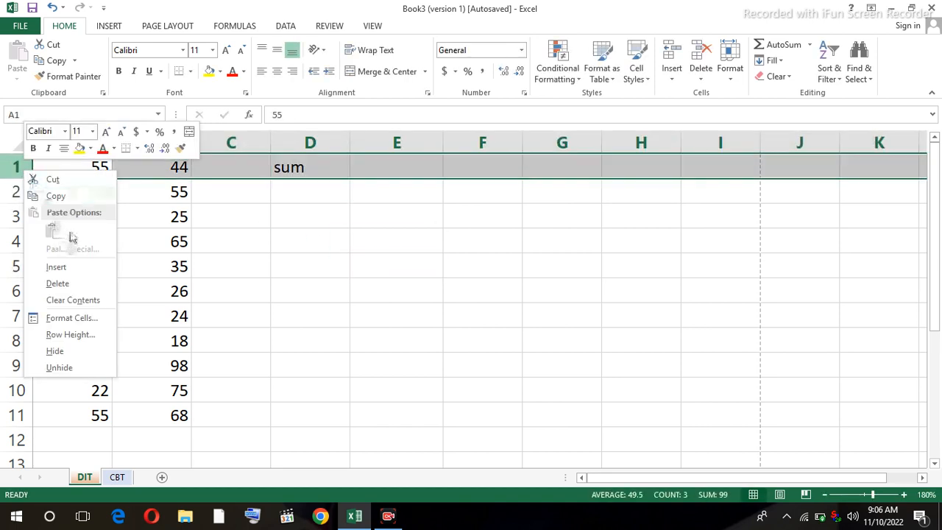
click(59, 267)
click(254, 266)
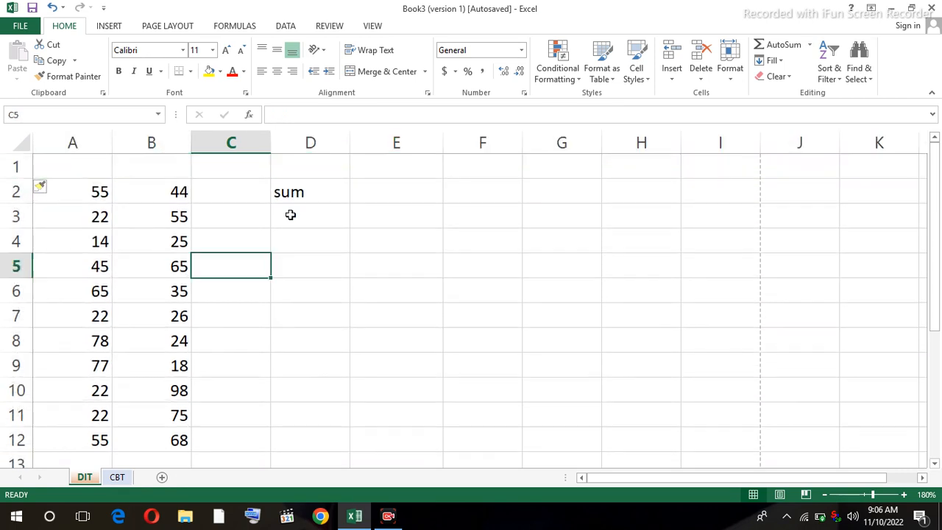
click(292, 192)
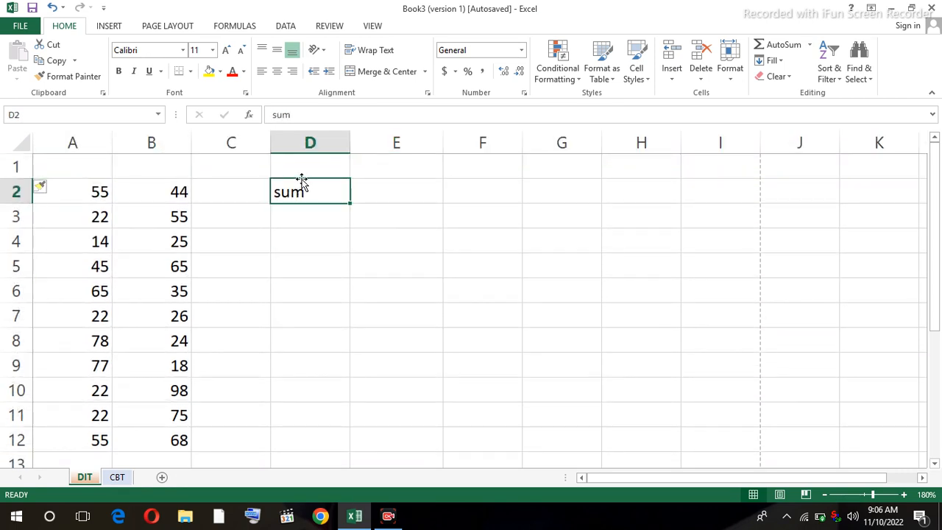
drag(302, 180, 307, 169)
Step: Use AutoSum in cell D2 to total A2:C2, and view the other AutoSum functions
click(315, 198)
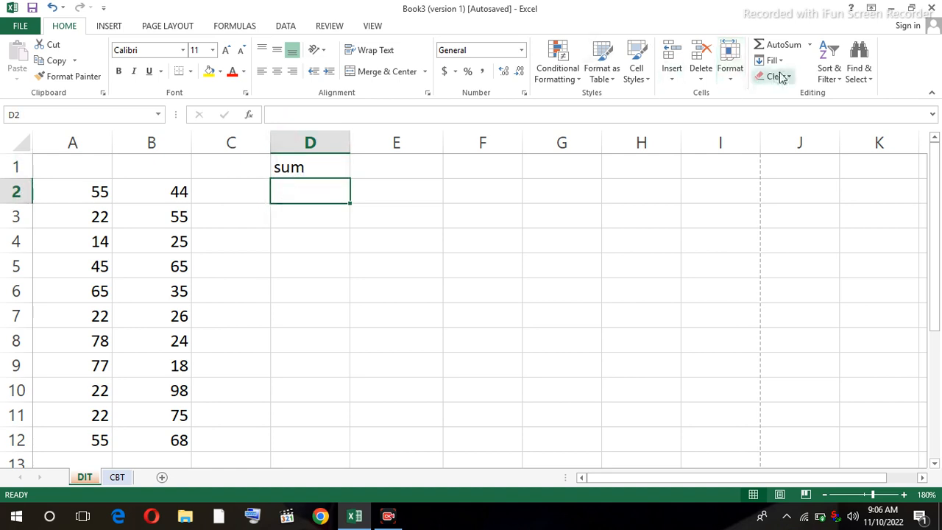
click(781, 44)
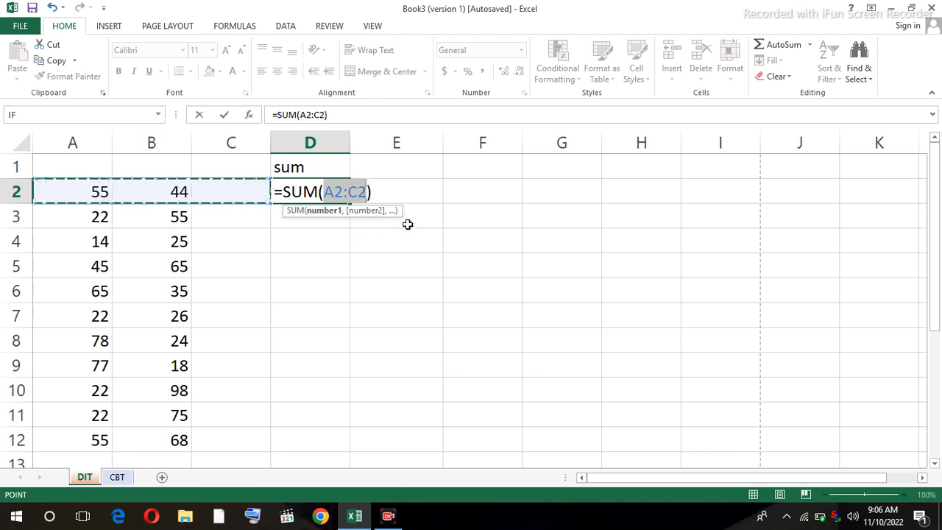
key(Return)
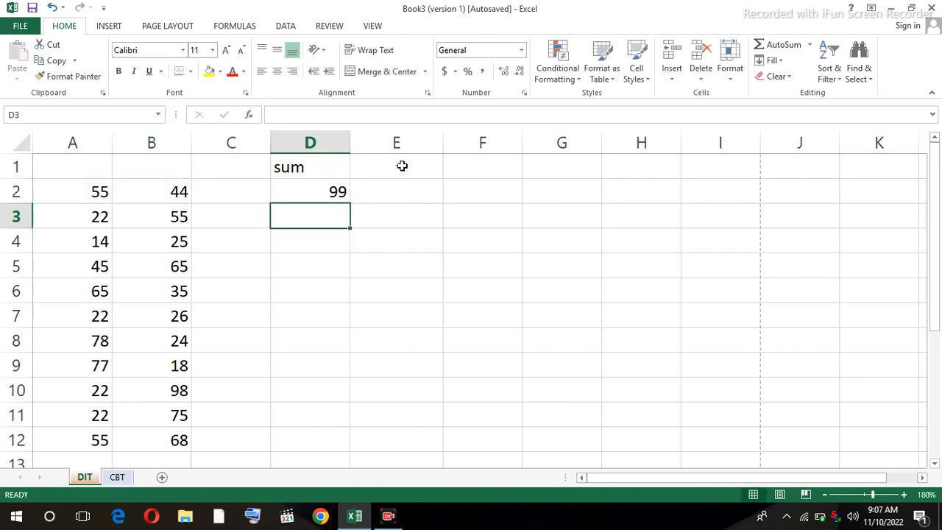
click(809, 46)
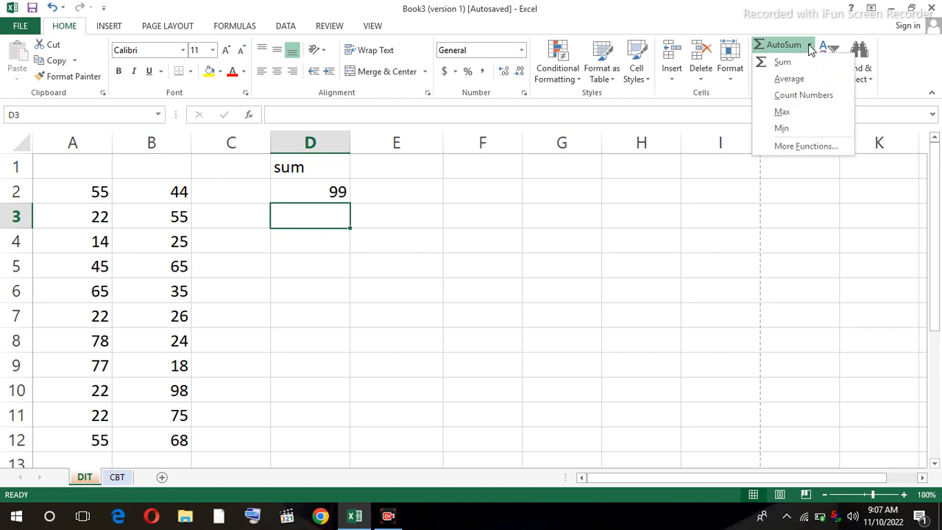
click(631, 251)
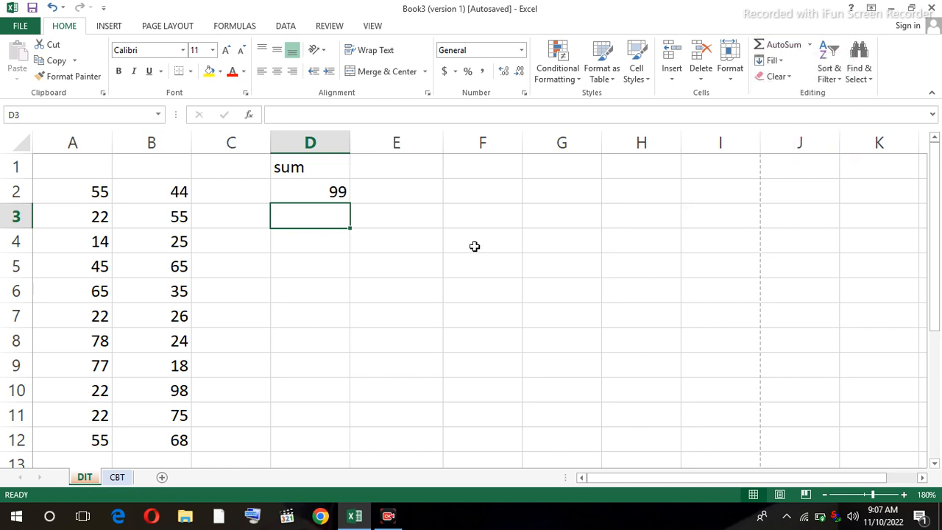
Step: Enter 55, 77, 3, 22, 14, 55, 77, 22, 11, 33 and 88 down cells C2 to C12
click(234, 192)
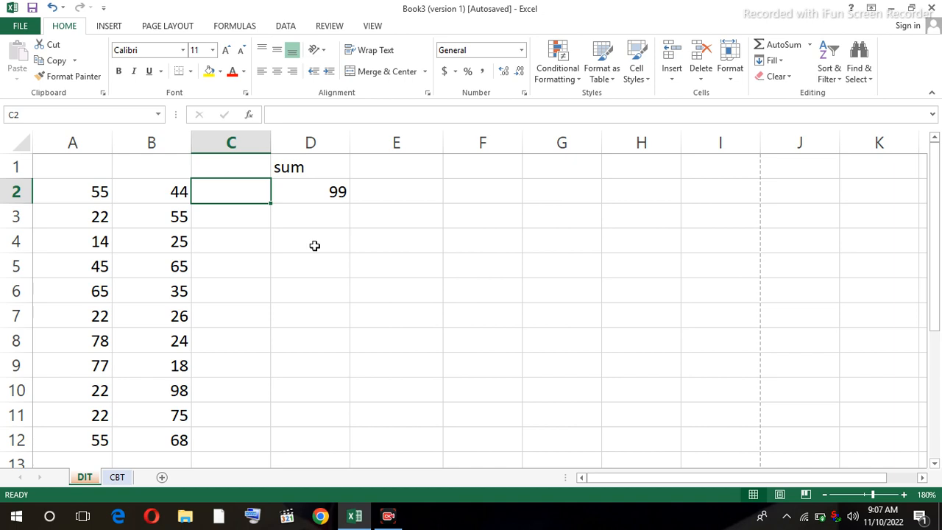
text(55)
key(Return)
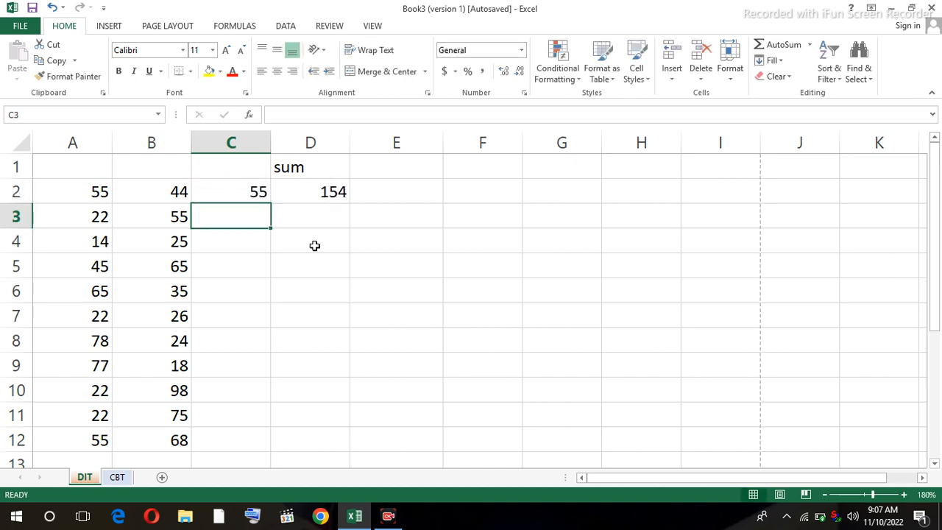
text(77)
key(Return)
text(3)
key(Return)
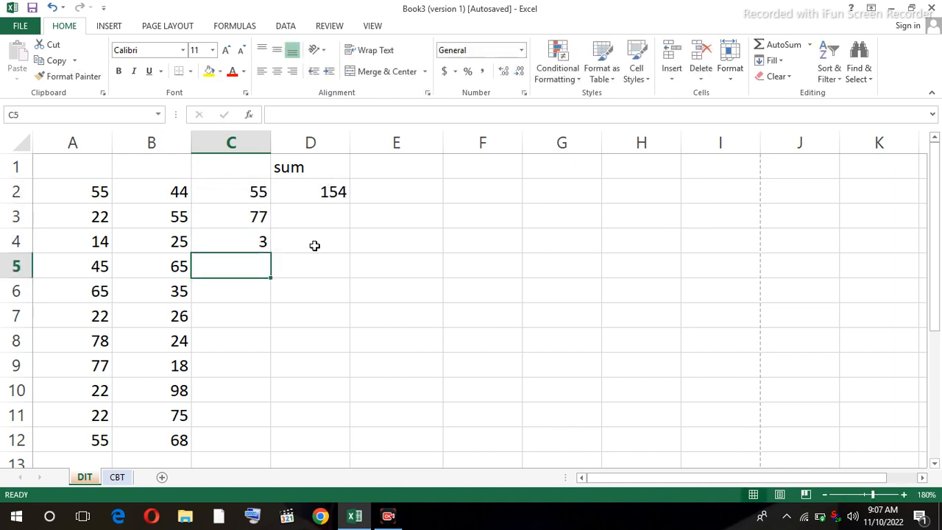
text(22)
key(Return)
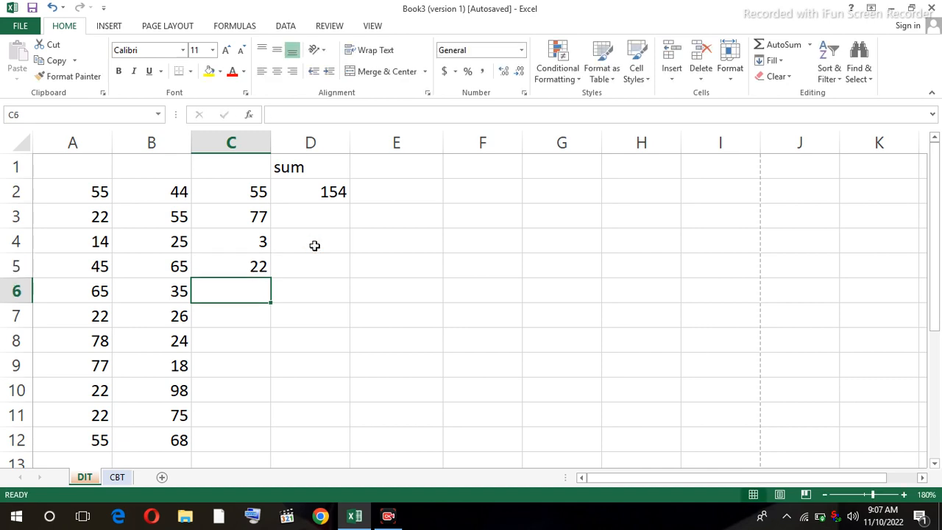
text(14)
key(Return)
text(55)
key(Return)
text(7)
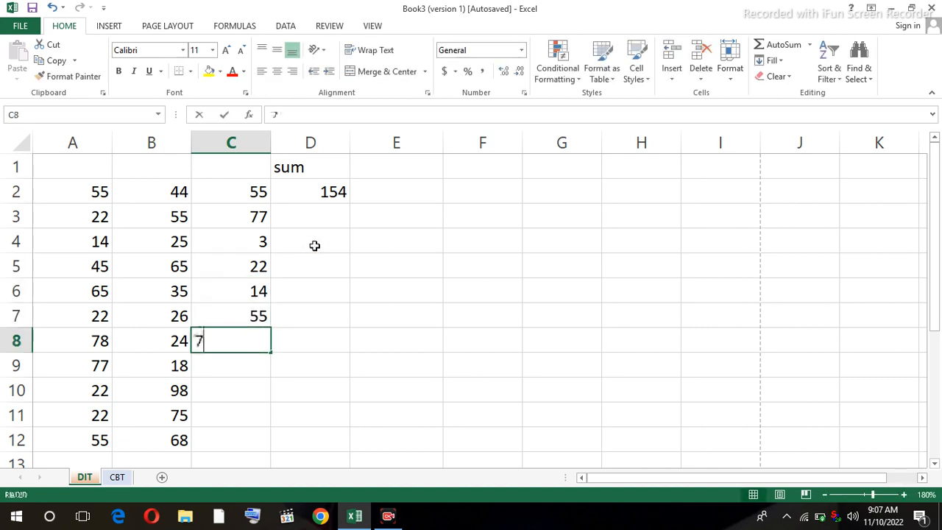
text(7)
key(Return)
text(22)
key(Return)
text(11)
key(Return)
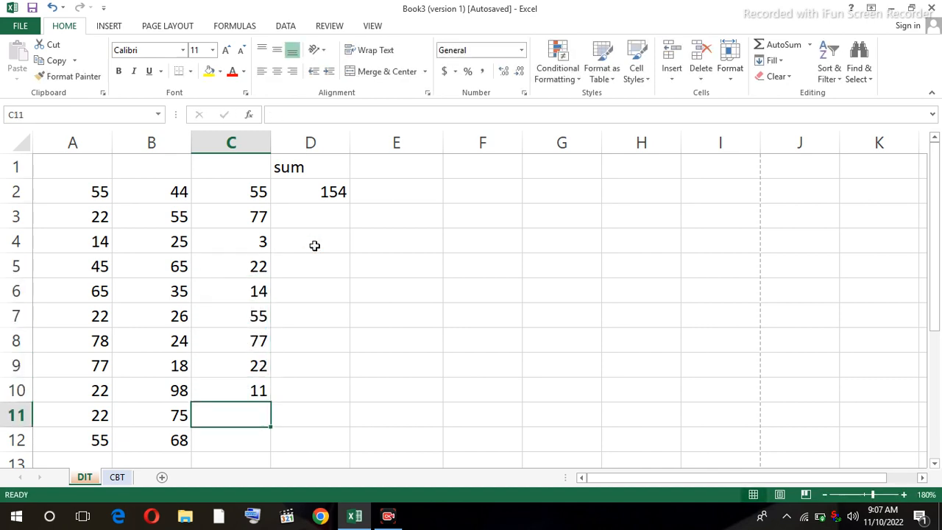
text(33)
key(Return)
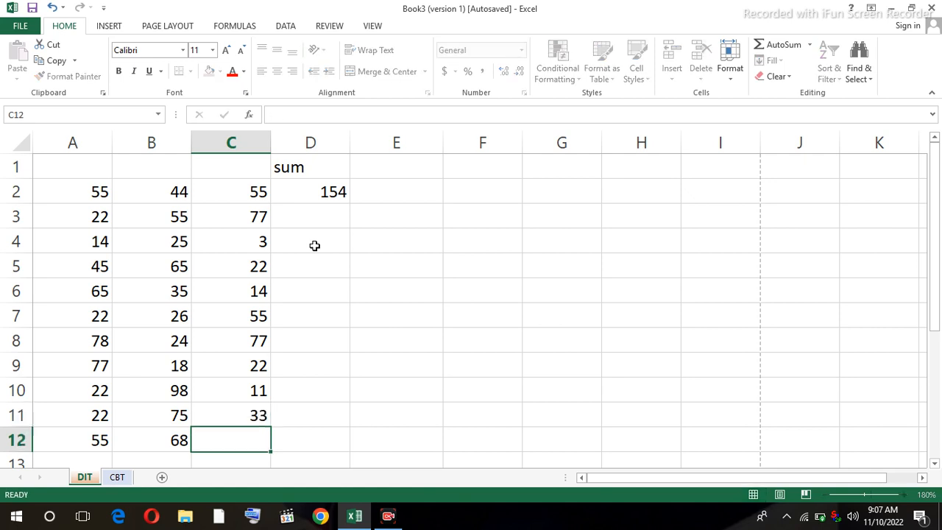
text(88)
key(Return)
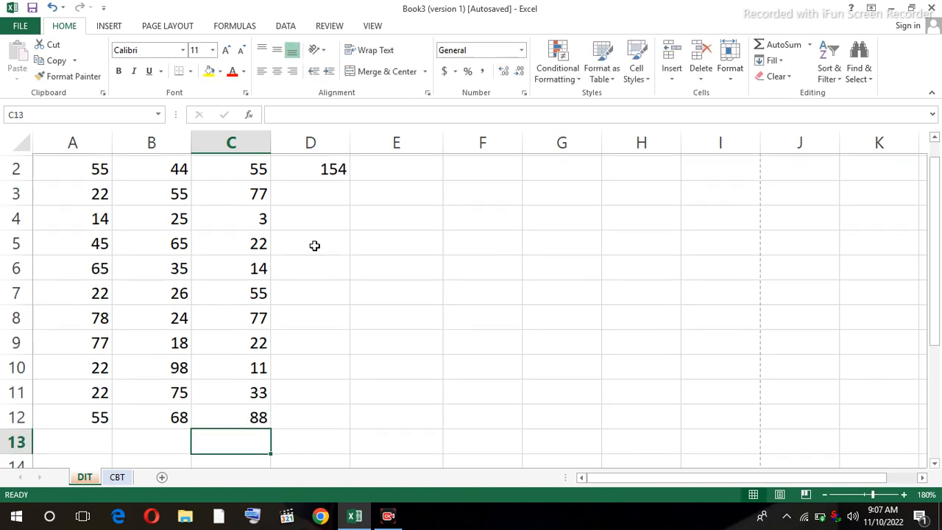
Step: Enter the label average in cell E1, correcting its misspelled first letter
drag(938, 333, 937, 317)
click(403, 167)
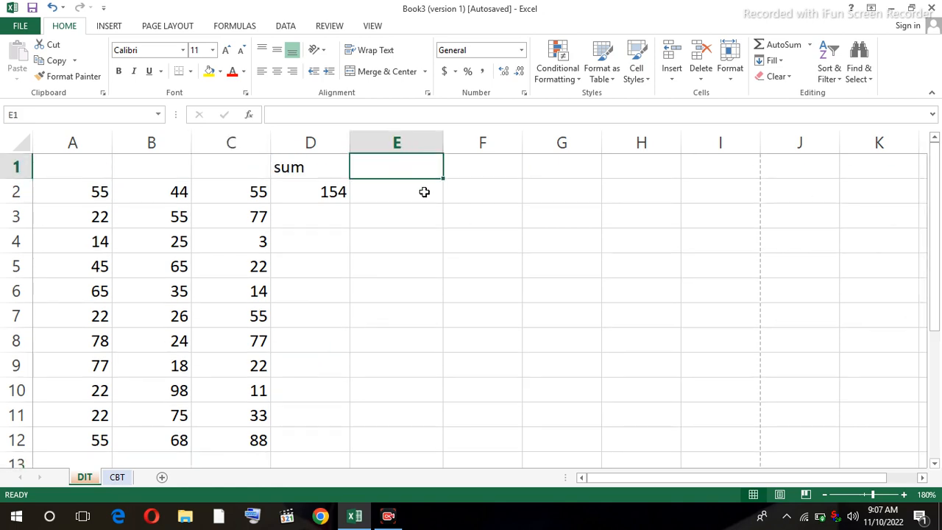
text(svera)
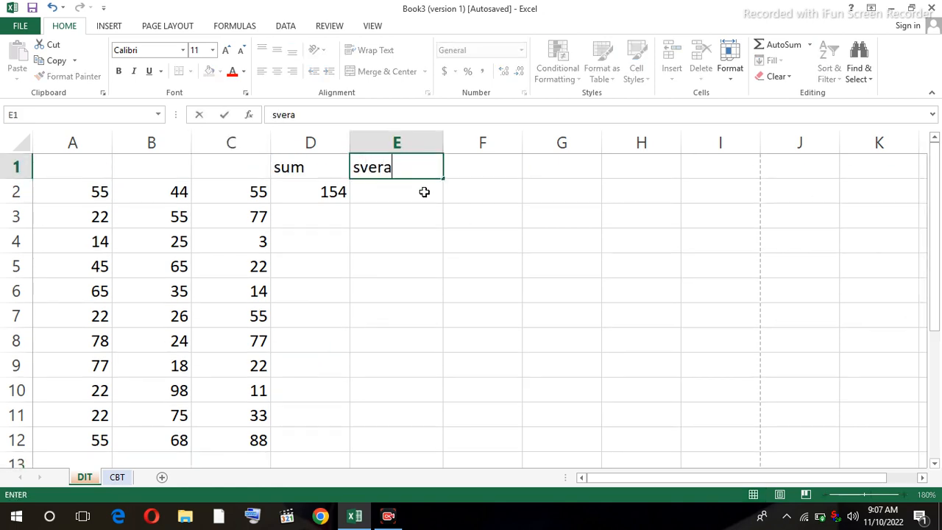
text(ge)
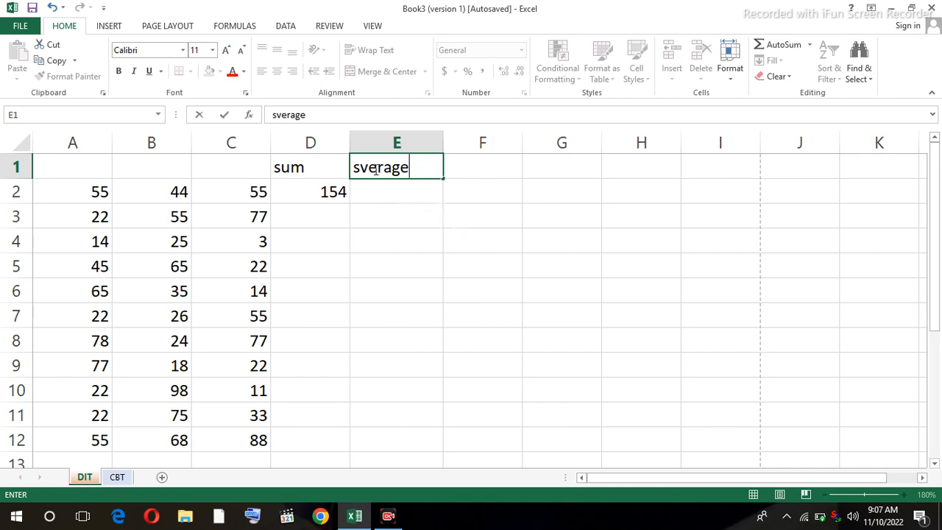
drag(313, 117, 250, 118)
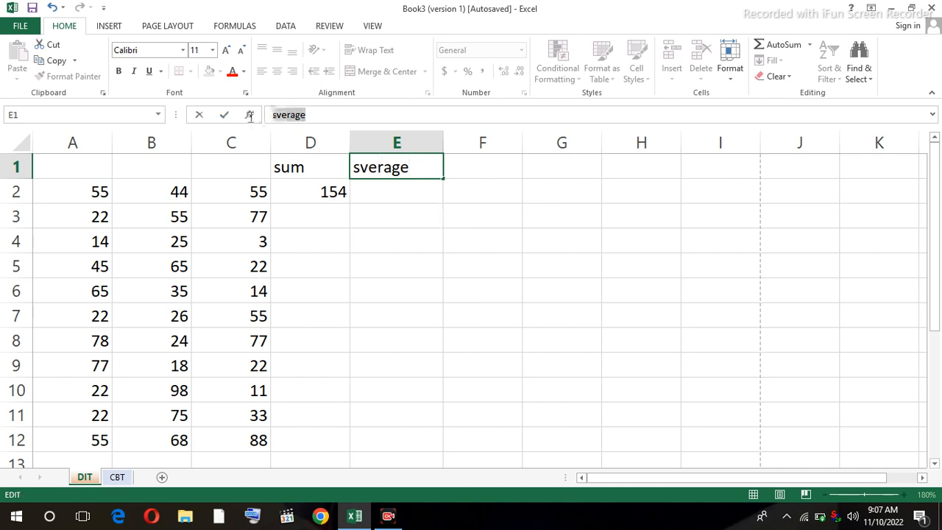
text(a)
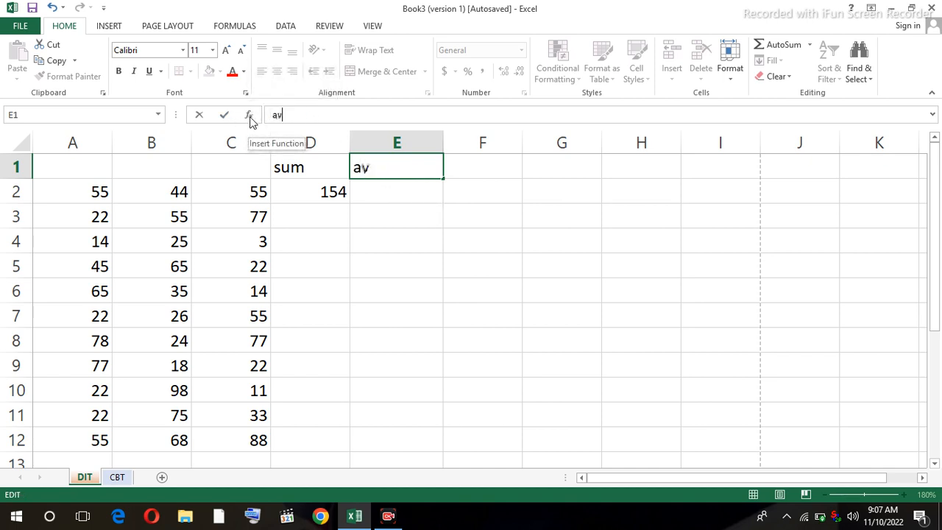
click(398, 189)
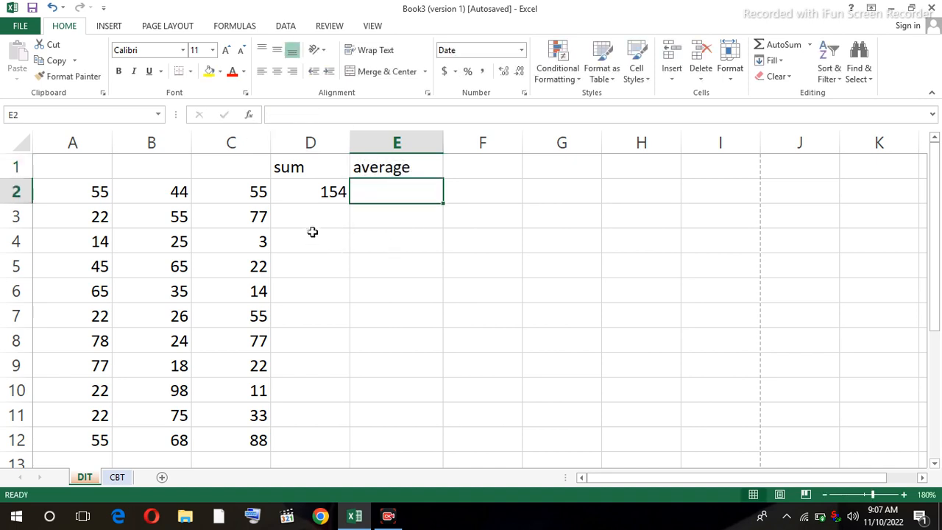
Step: Insert the AutoSum Average function in cell E2 and change its range to A2:C2
drag(100, 191, 245, 194)
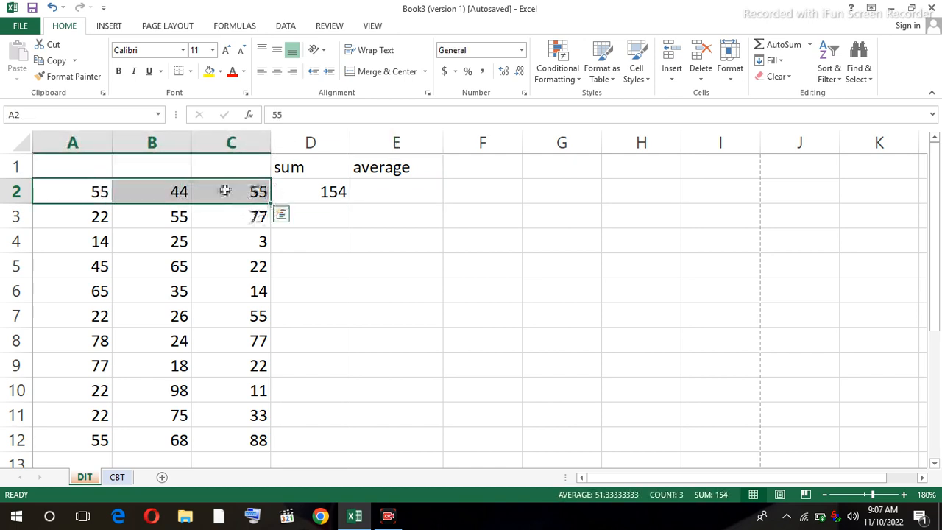
click(406, 195)
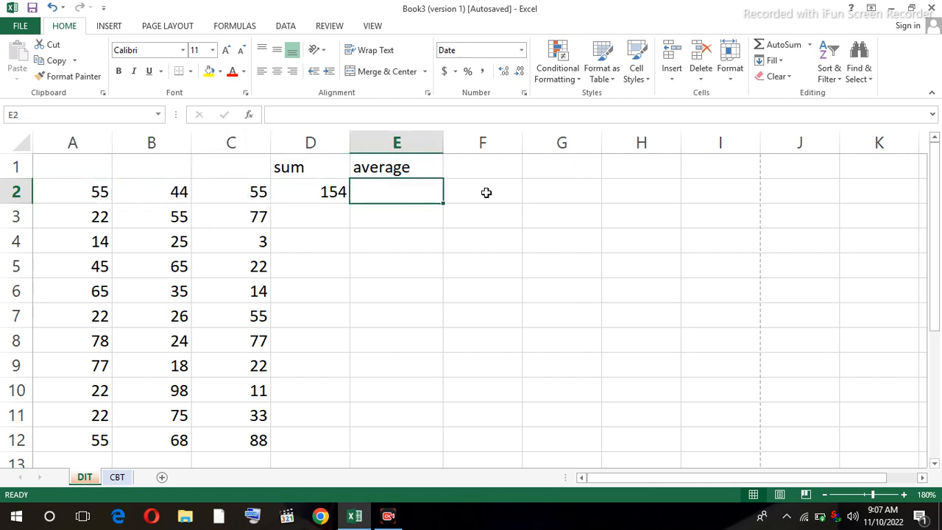
click(810, 46)
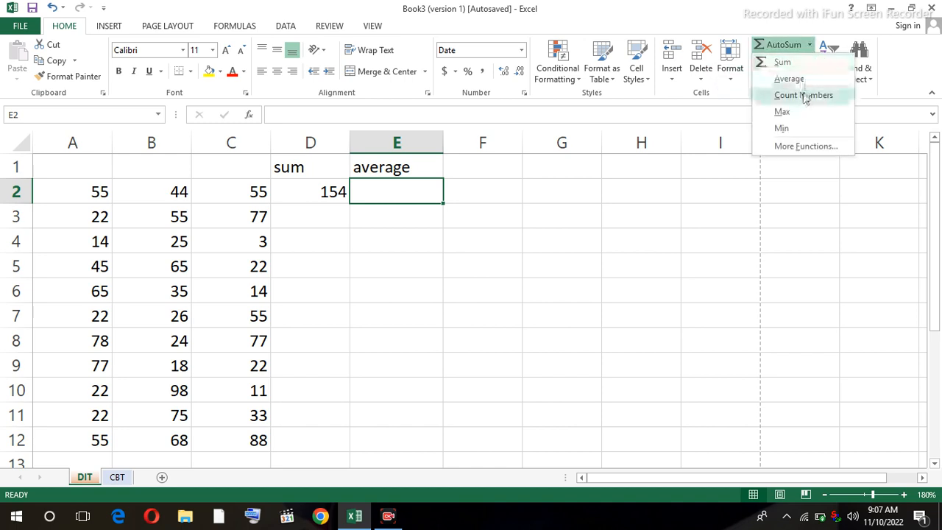
click(794, 78)
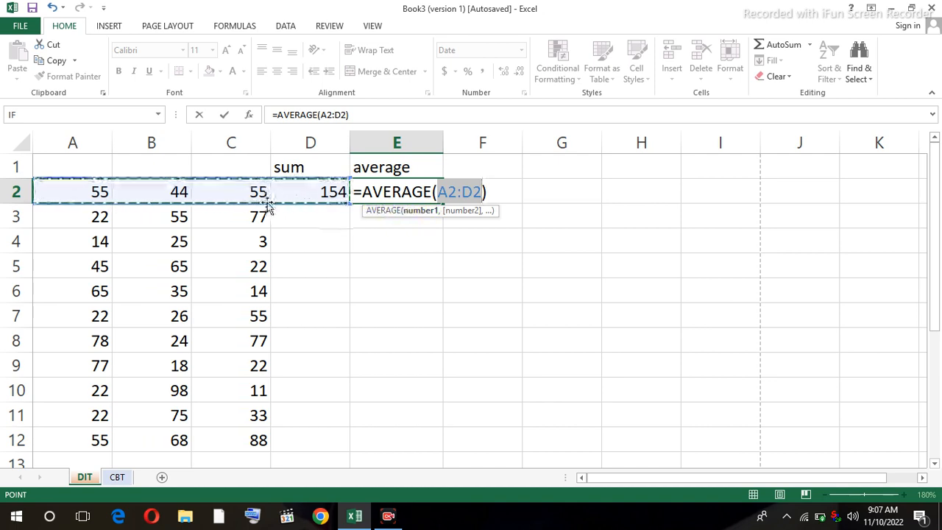
click(473, 192)
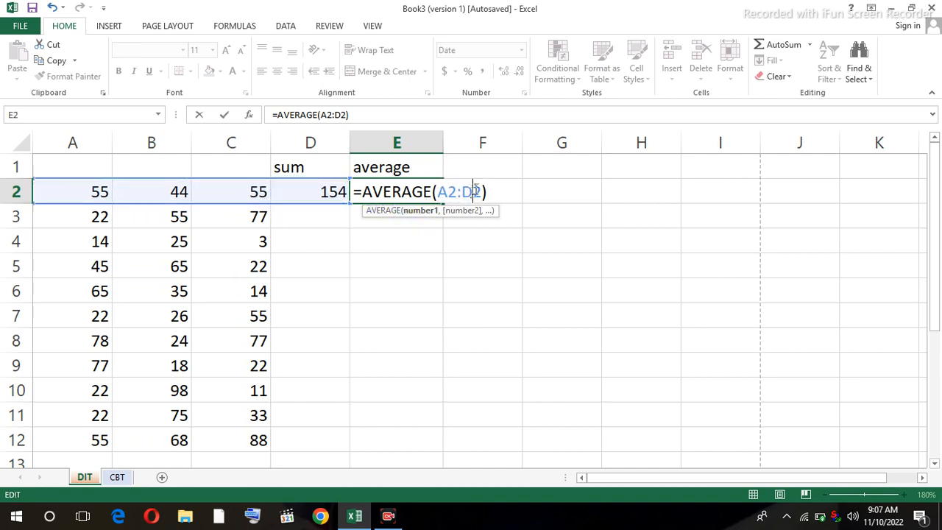
key(BackSpace)
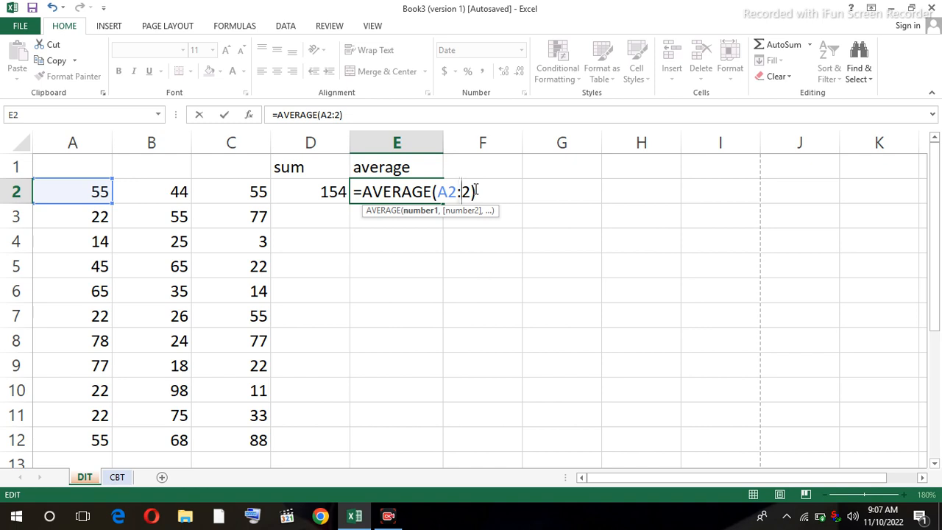
text(c)
key(Return)
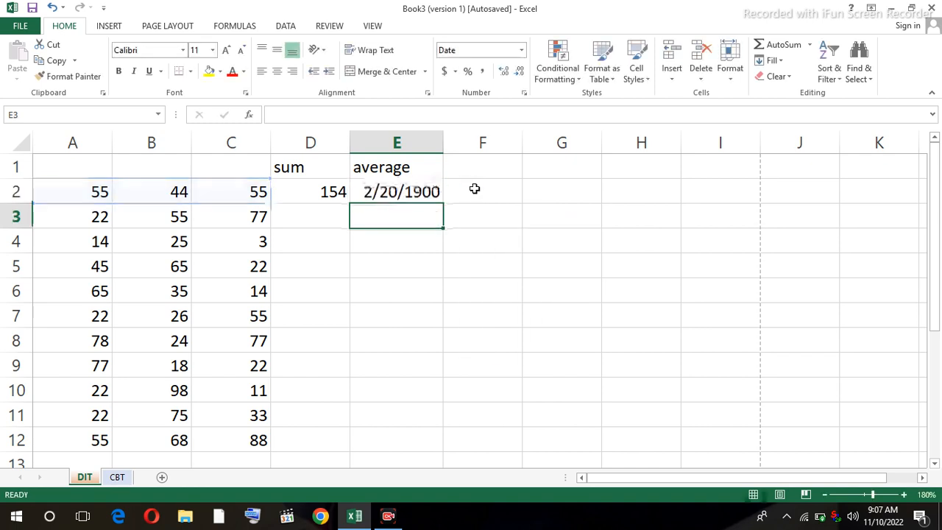
Step: Format the average in cell E2 with the Number category, two decimal places and no thousands separator
click(423, 190)
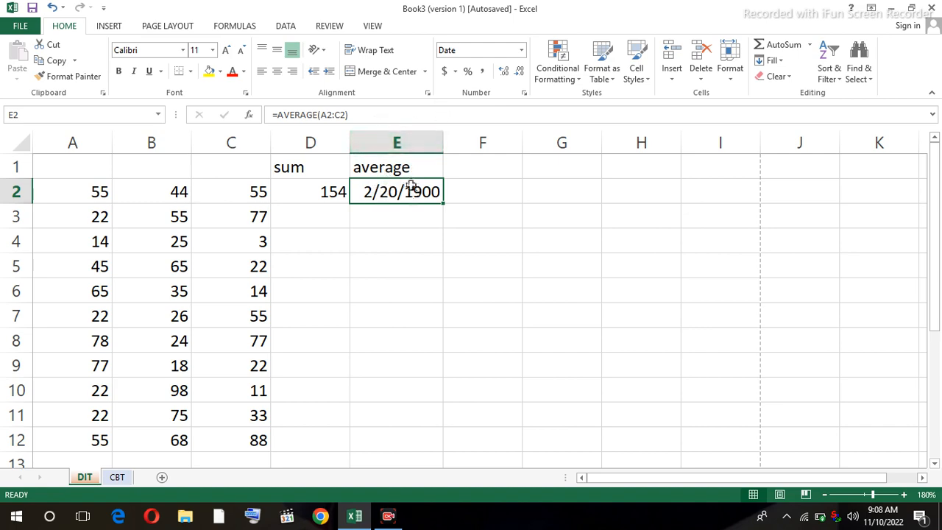
click(524, 94)
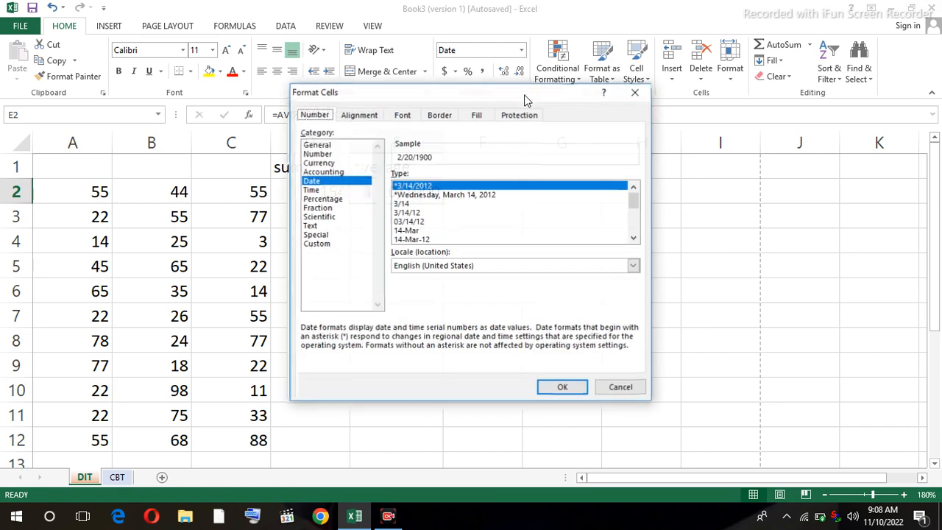
click(324, 154)
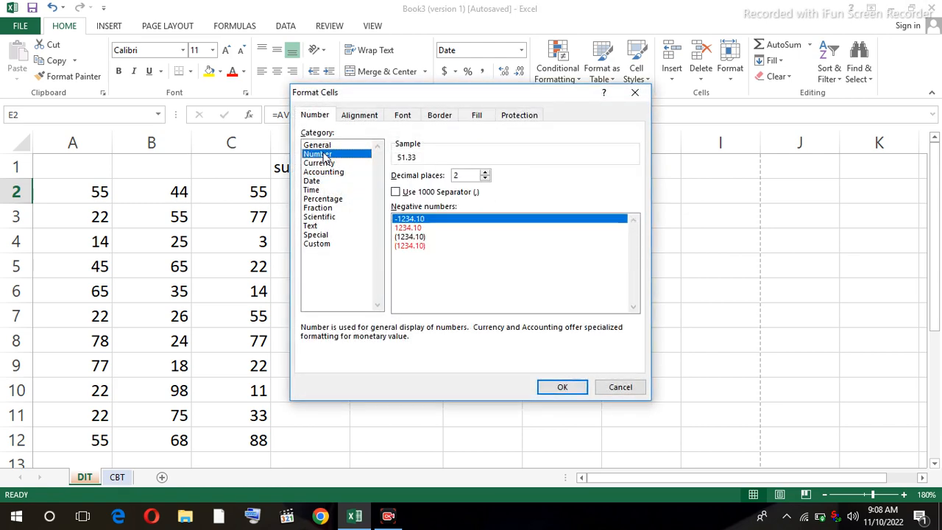
click(560, 387)
click(411, 269)
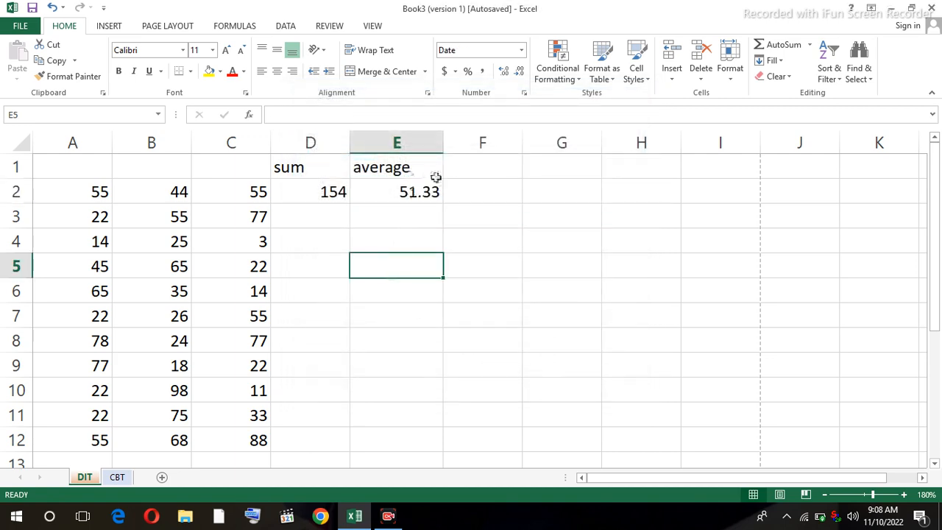
click(806, 48)
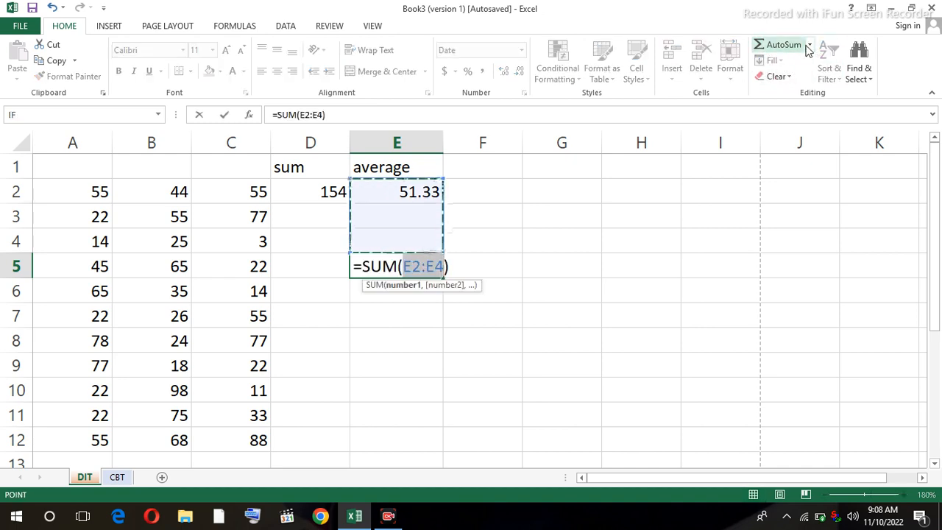
click(809, 46)
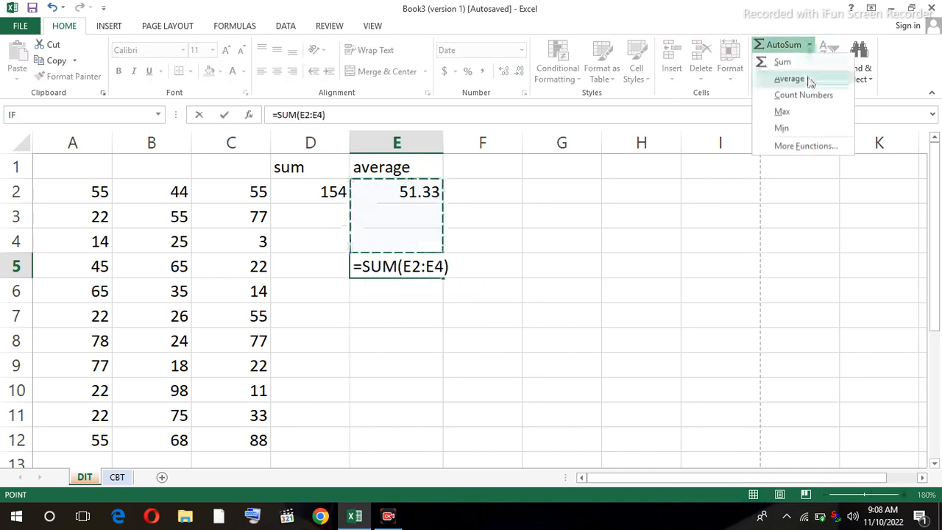
key(Escape)
key(Escape)
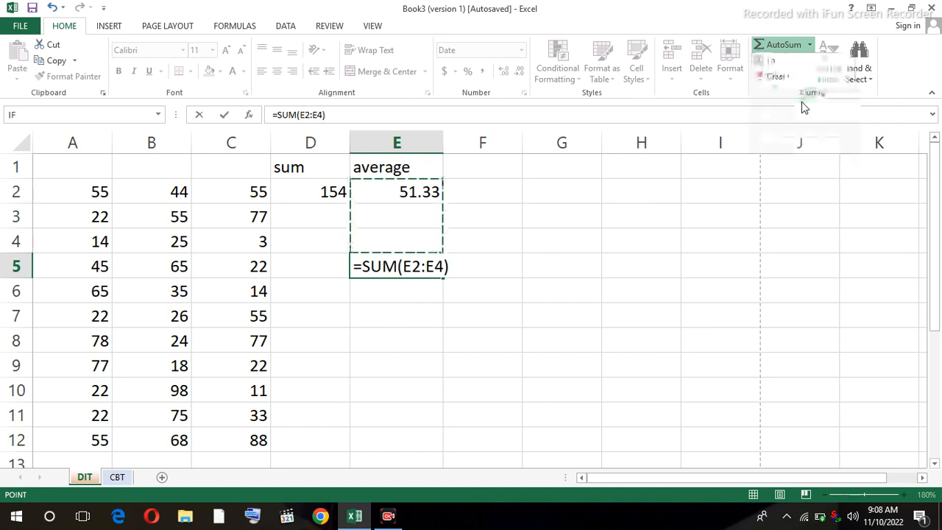
Step: Enter the label count in cell F1 and insert the AutoSum Count Numbers function in F2 with the range A2:C2
click(470, 170)
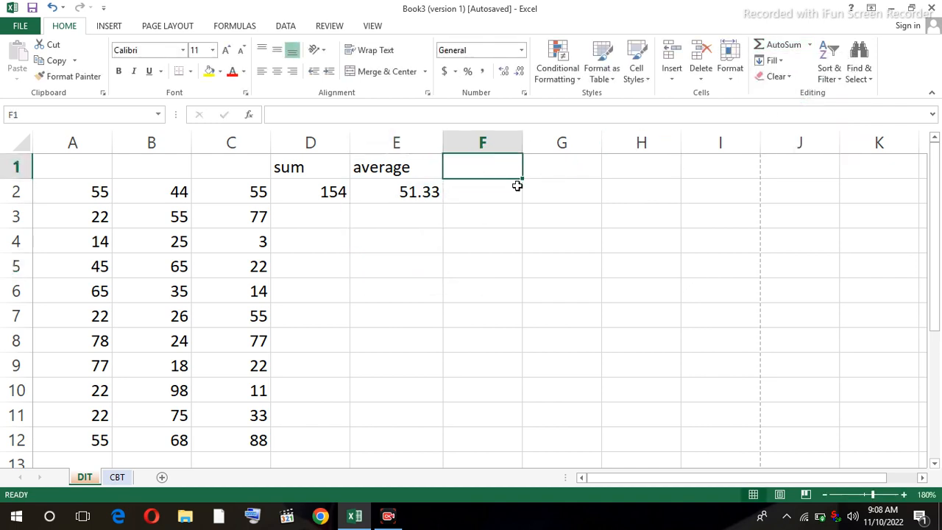
text(count)
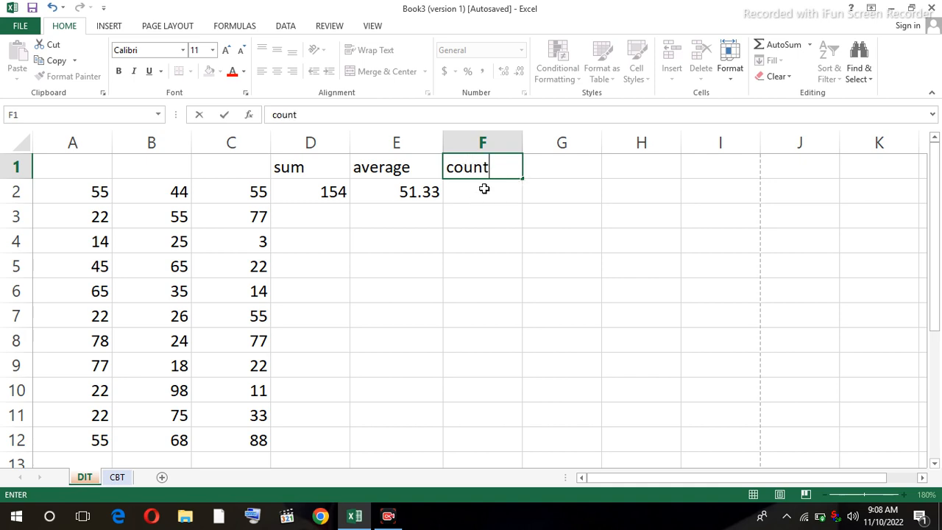
key(Return)
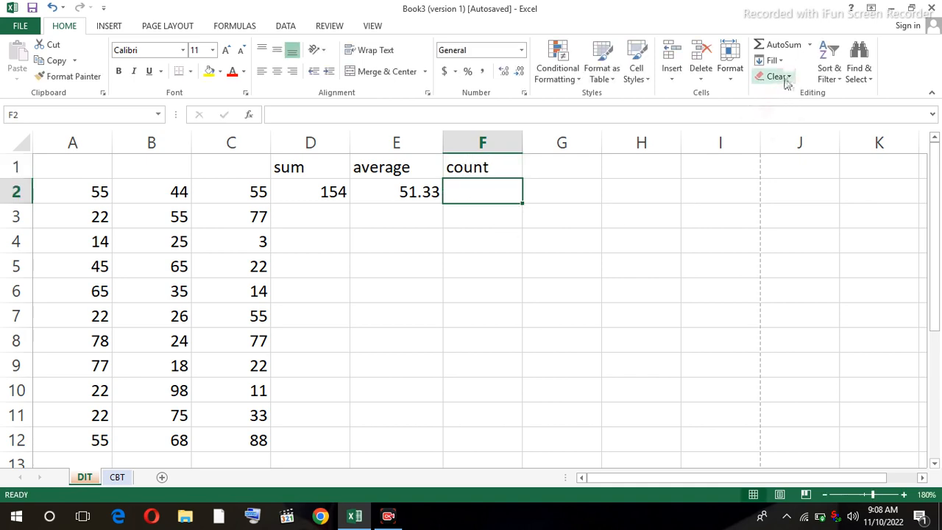
click(809, 45)
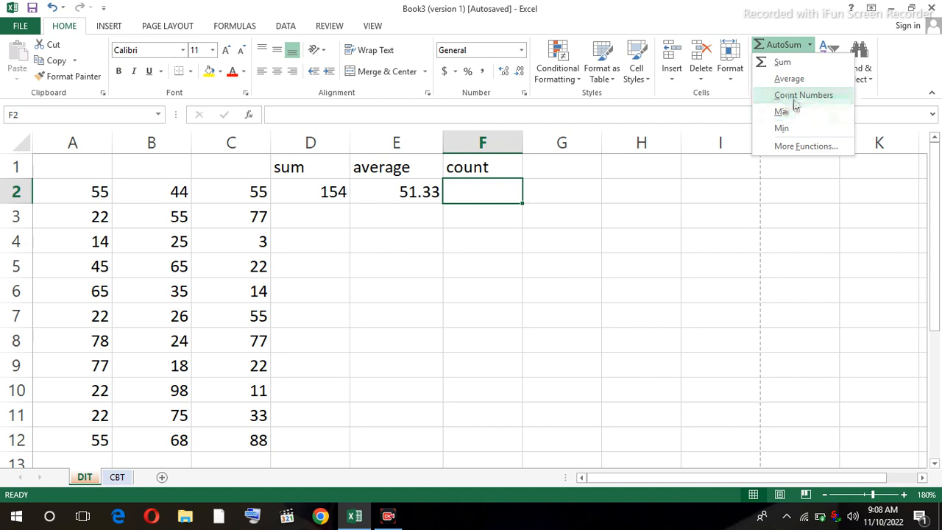
click(794, 103)
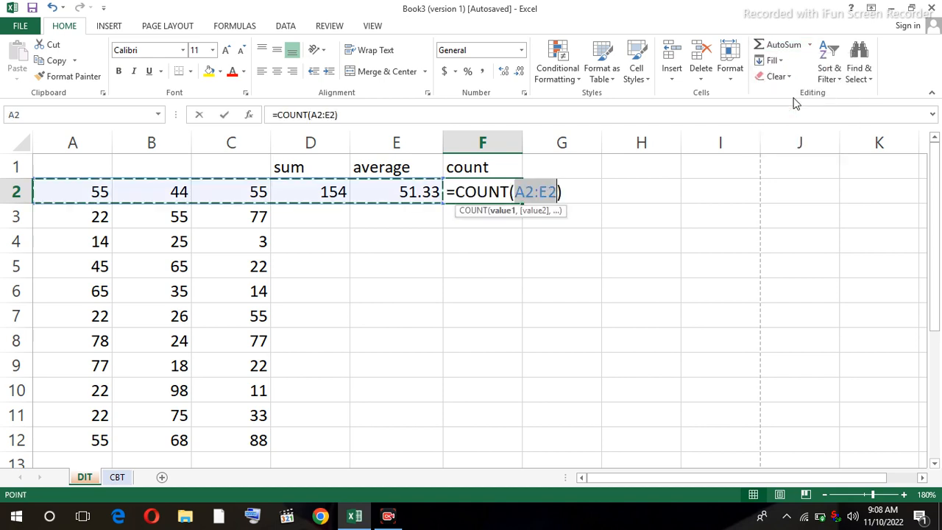
click(550, 193)
key(BackSpace)
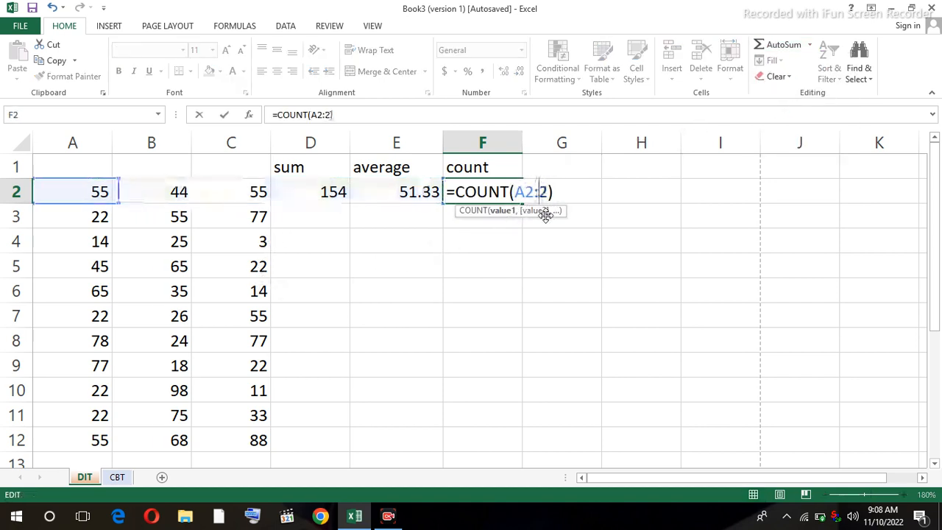
text(c)
key(Return)
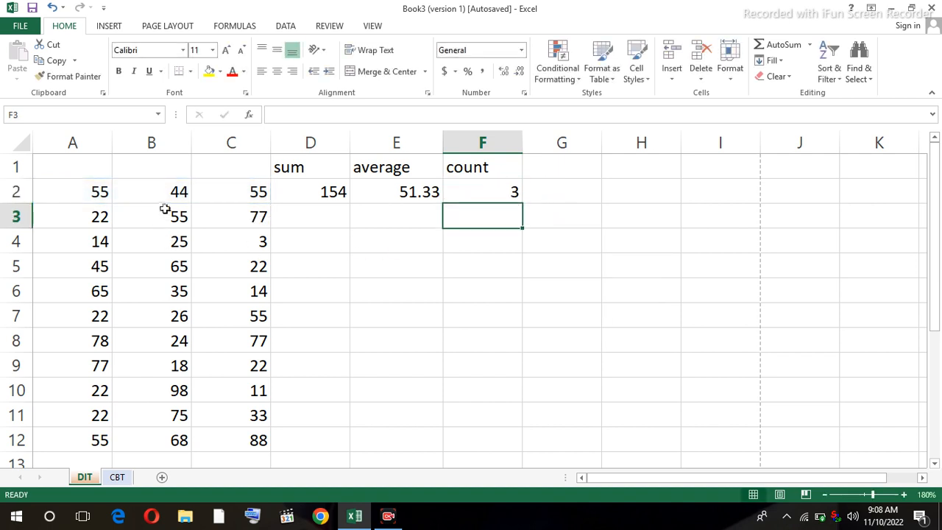
Step: Enter the label Max in cell G1 and insert the AutoSum Max function in G2 with the range A2:C2
click(809, 46)
click(637, 193)
click(591, 161)
text(Max)
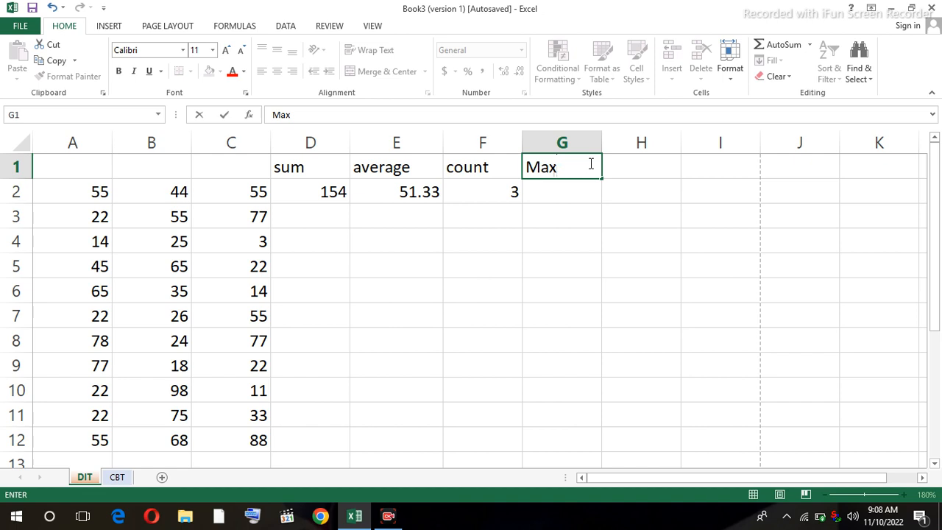
key(Return)
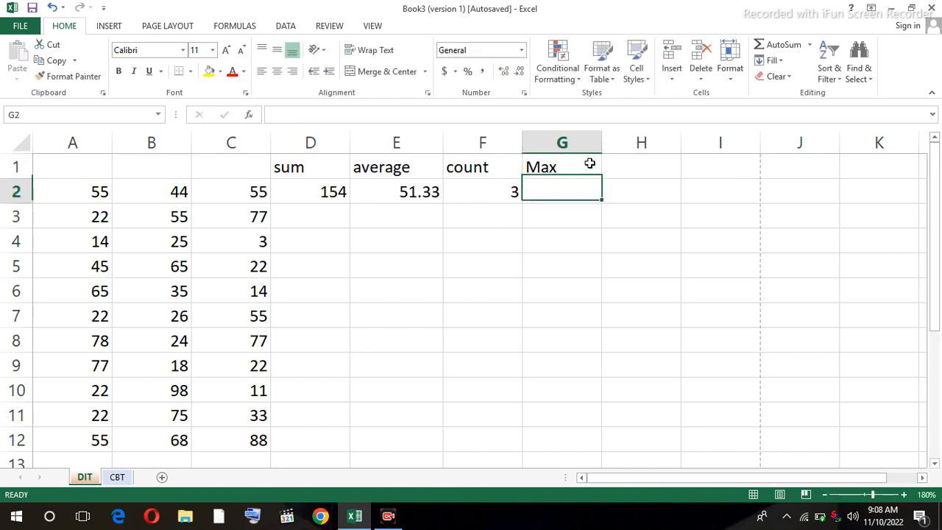
click(809, 45)
click(787, 112)
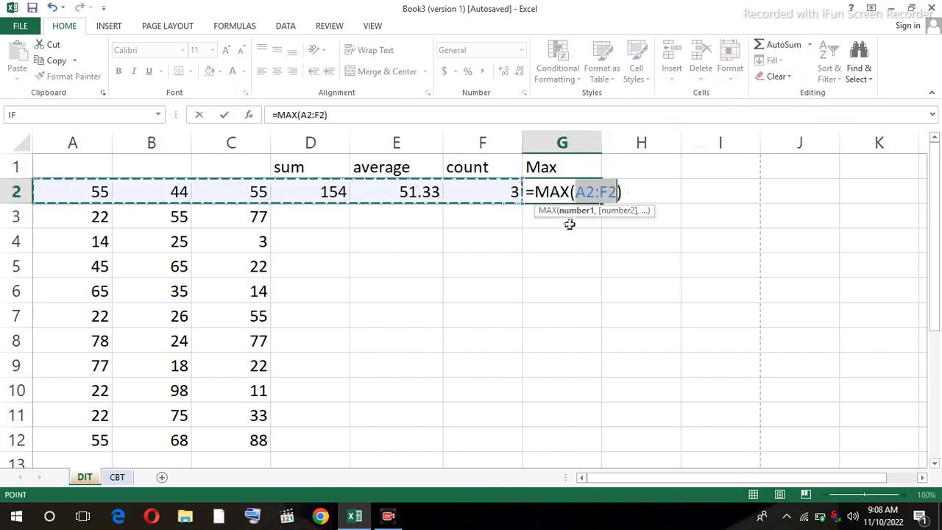
click(605, 193)
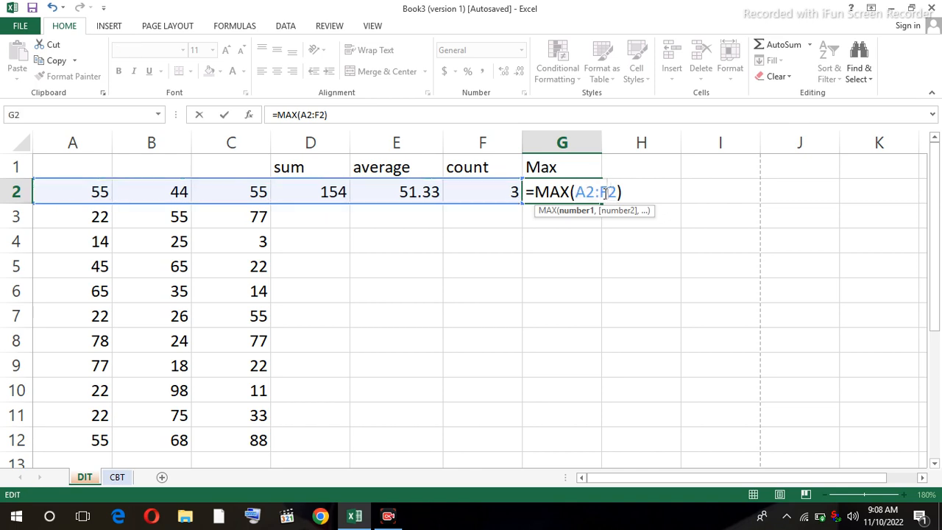
key(BackSpace)
text(c)
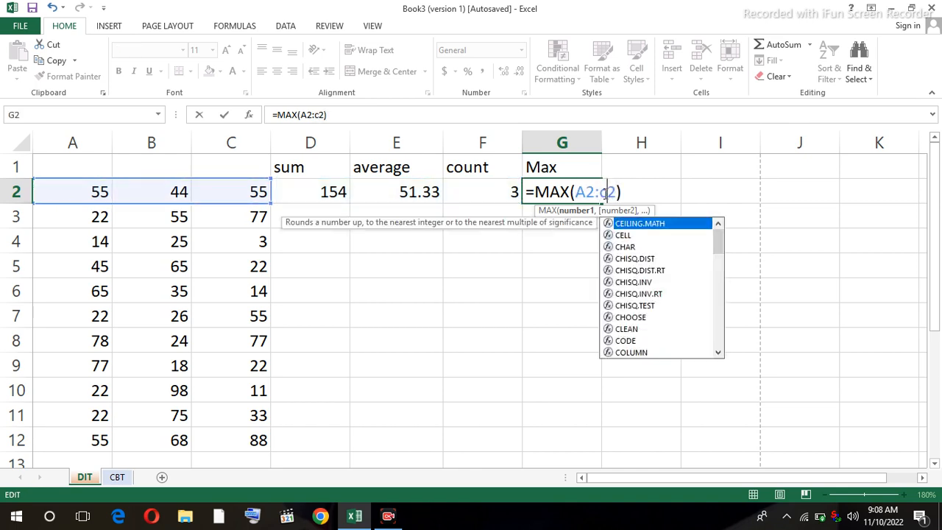
key(Return)
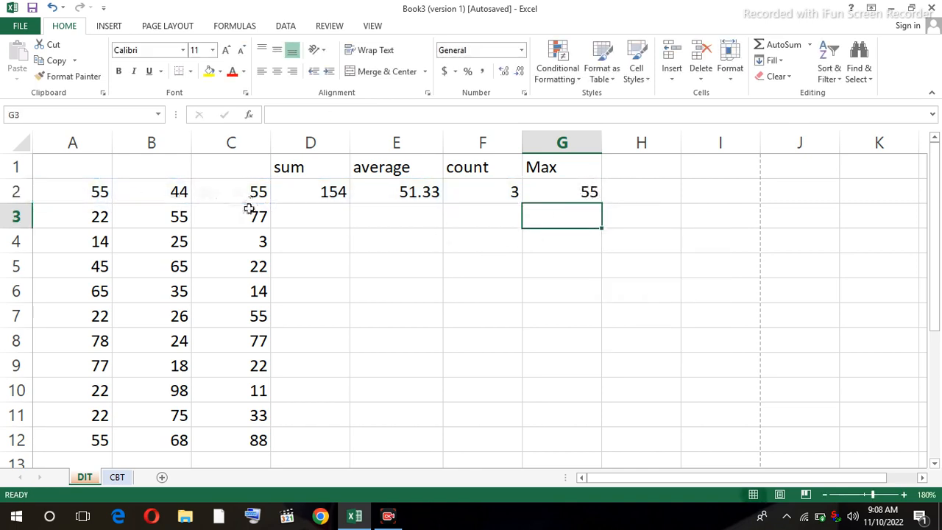
Step: Enter the label min in cell H1 and insert the AutoSum Min function in H2 with the range A2:C2
click(648, 170)
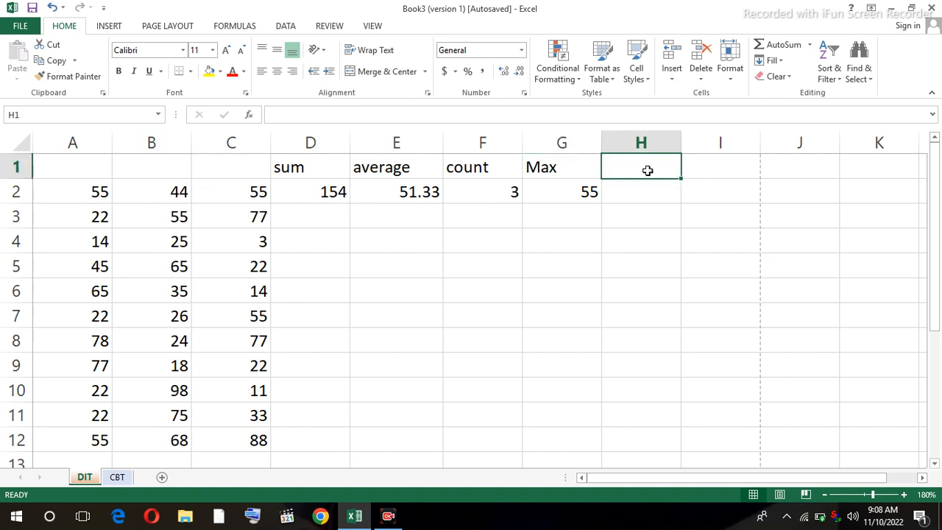
text(min)
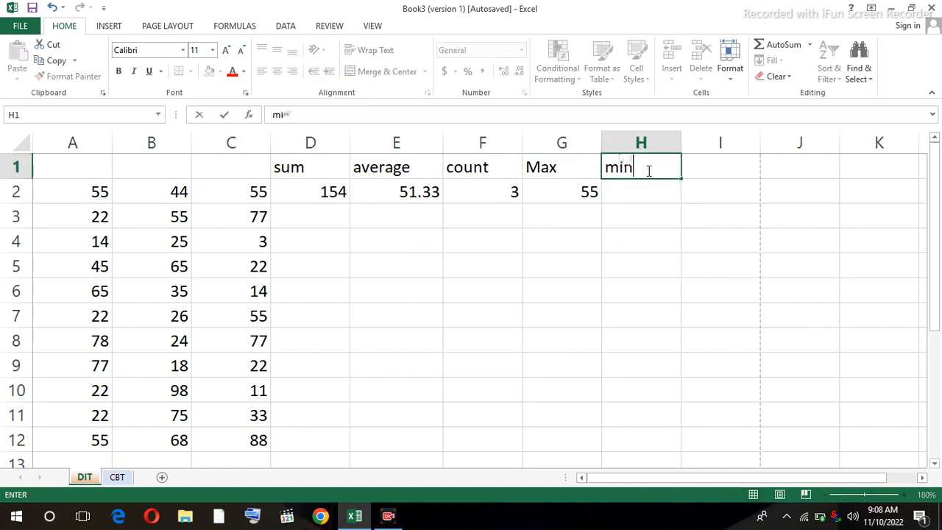
key(Return)
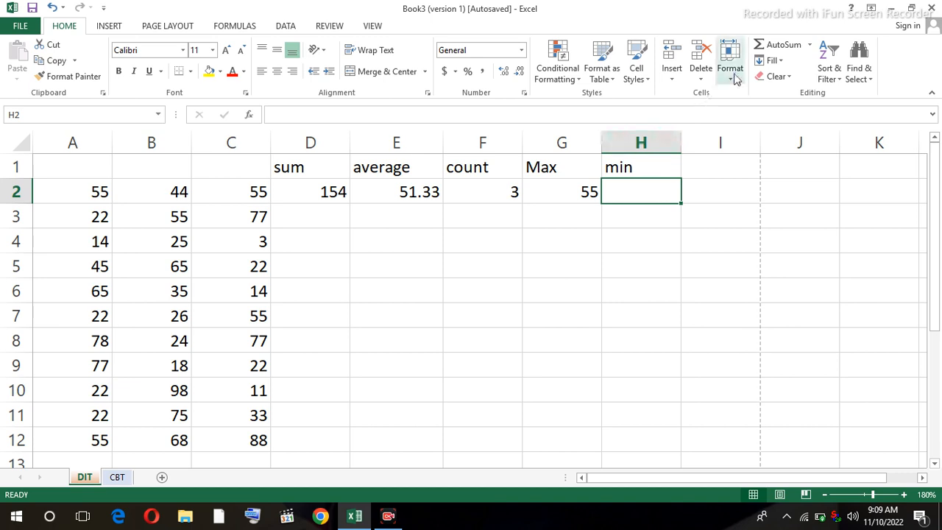
click(810, 46)
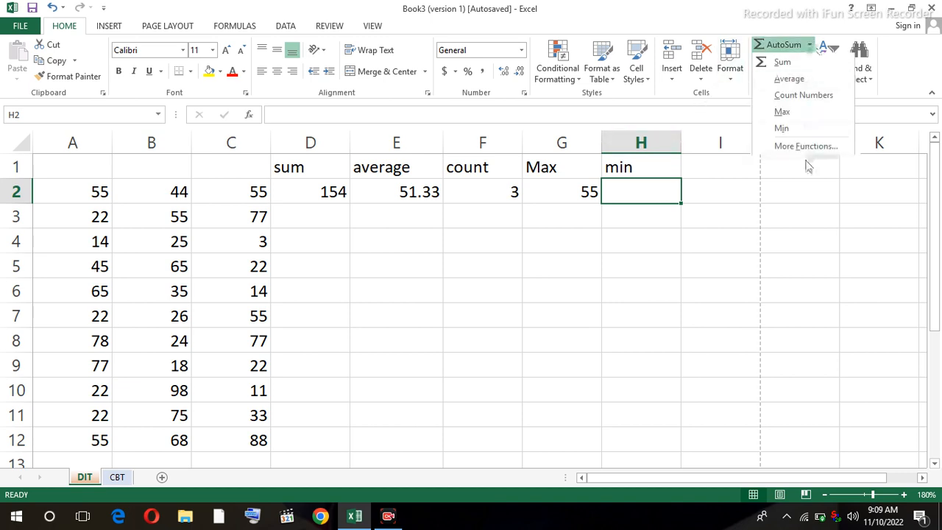
click(792, 132)
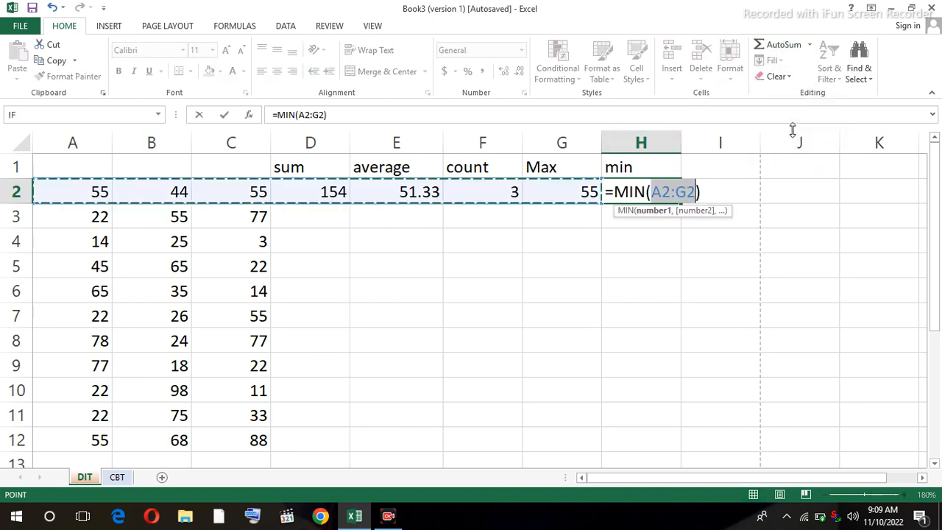
click(684, 200)
key(BackSpace)
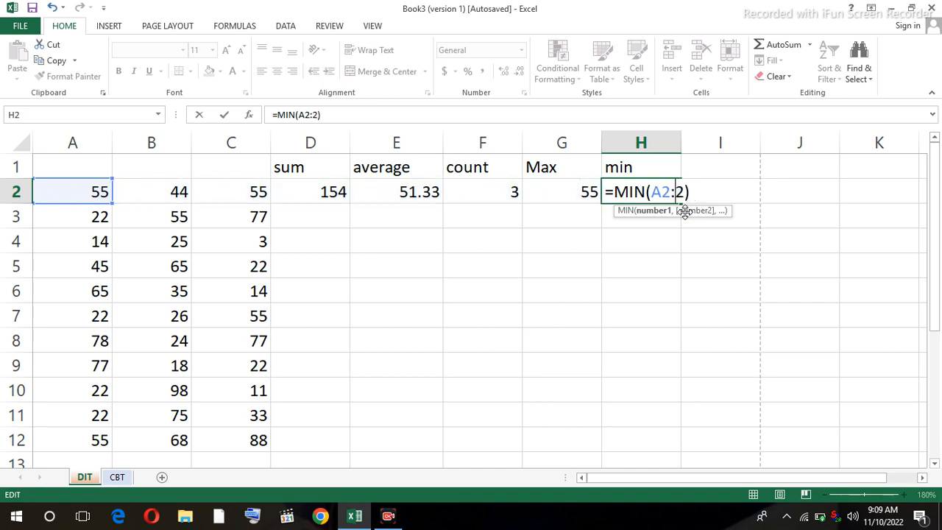
text(c)
key(Return)
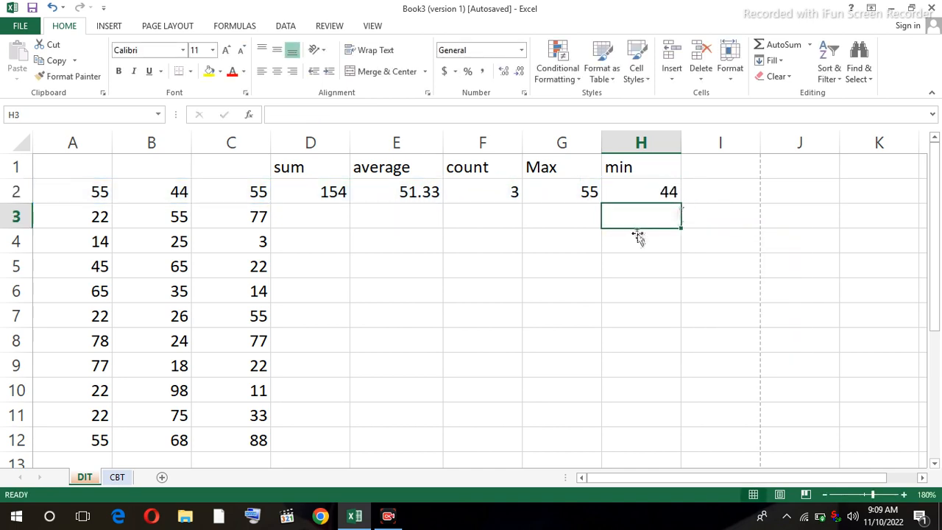
Step: Fill the min, Max, count, average and sum formulas from row 2 down to row 12, one column at a time
click(644, 195)
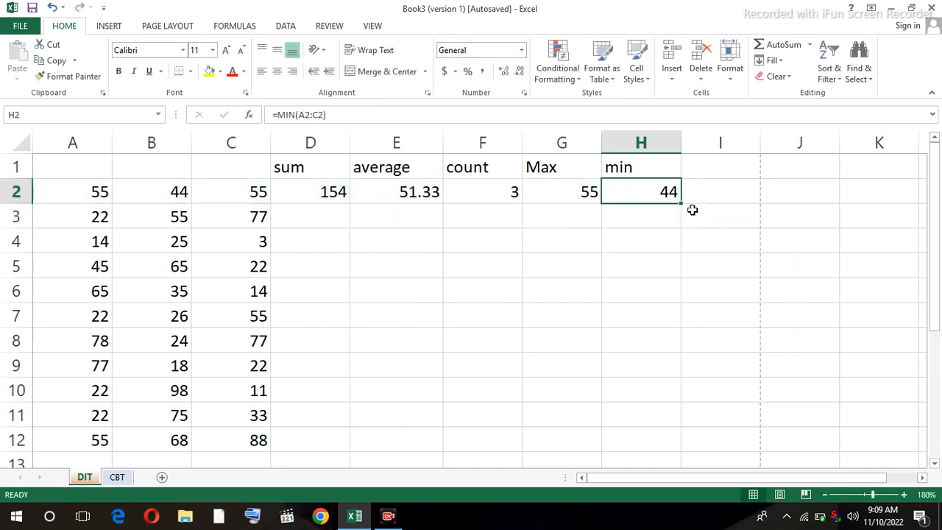
drag(682, 202, 650, 446)
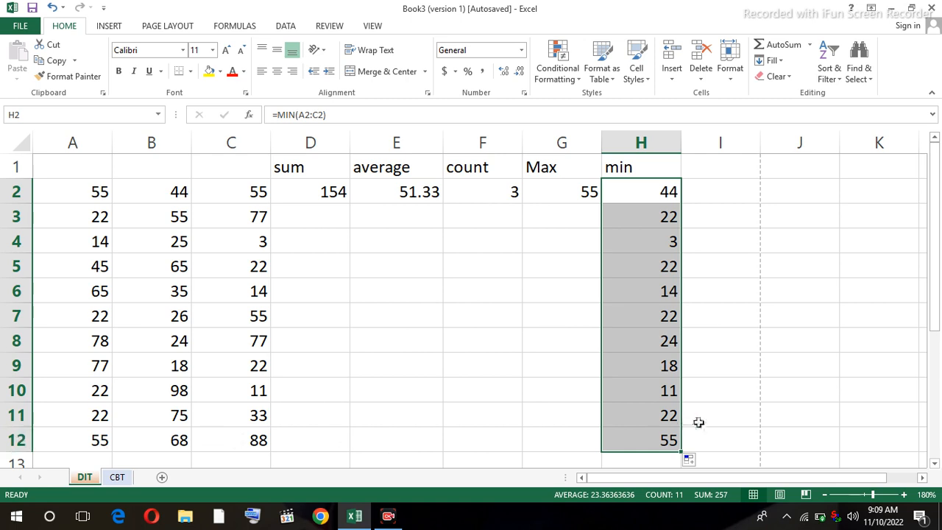
click(593, 204)
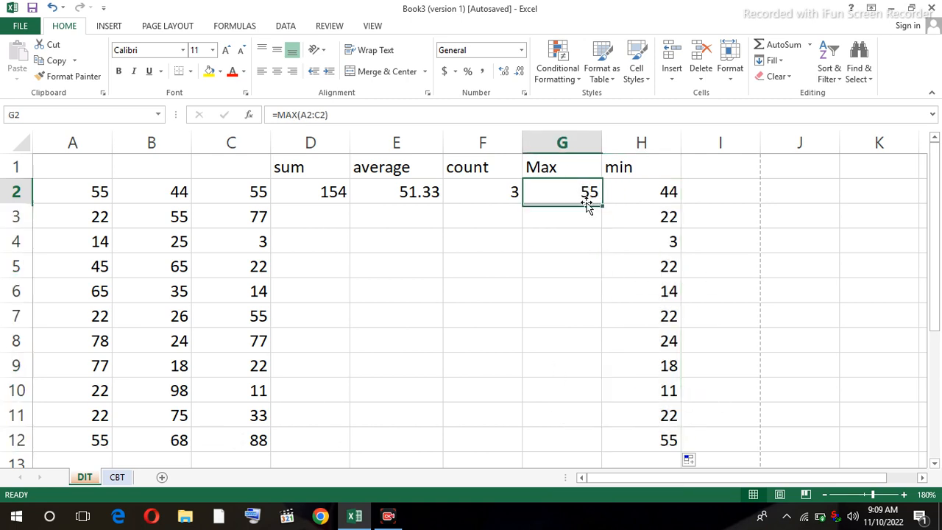
drag(603, 205, 597, 458)
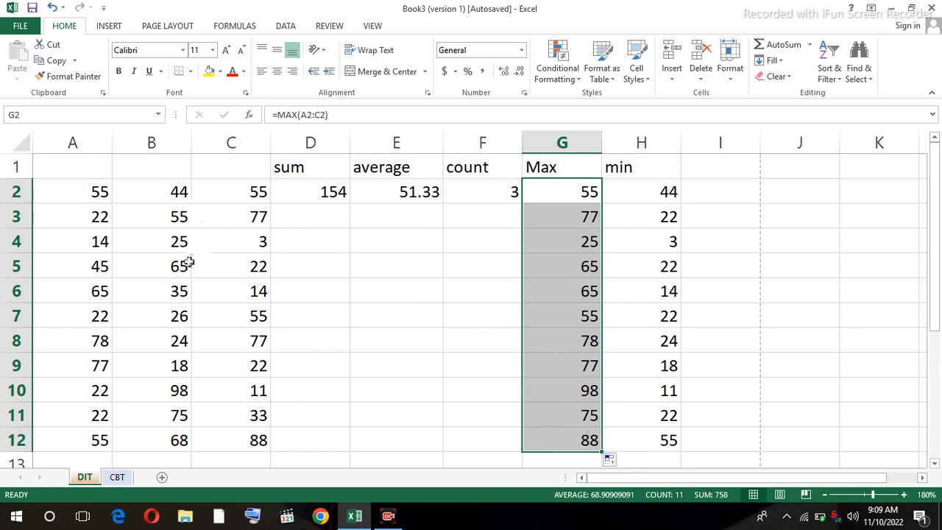
click(500, 193)
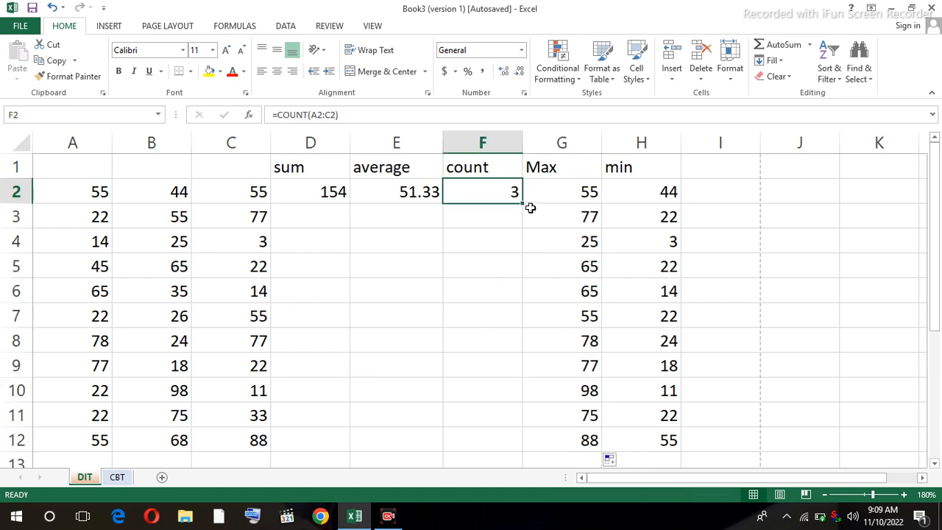
drag(520, 203, 513, 446)
click(374, 189)
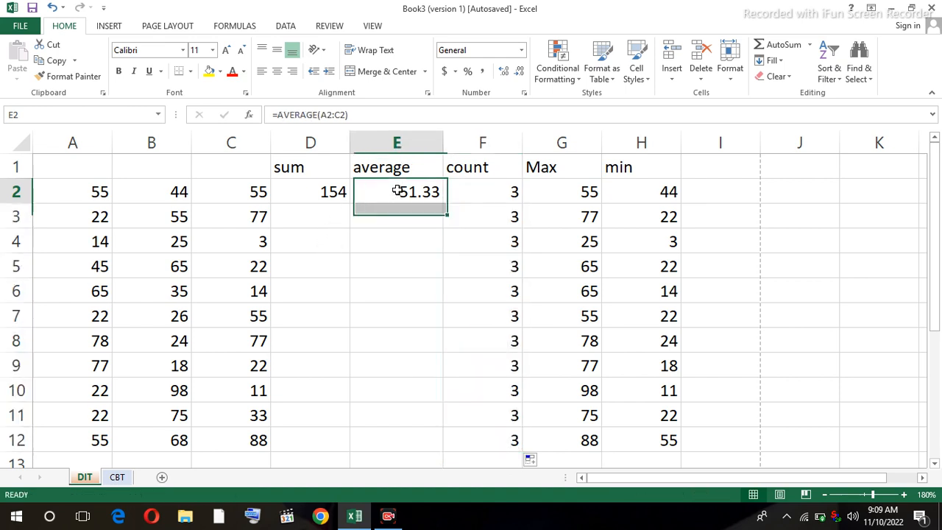
drag(446, 205, 448, 459)
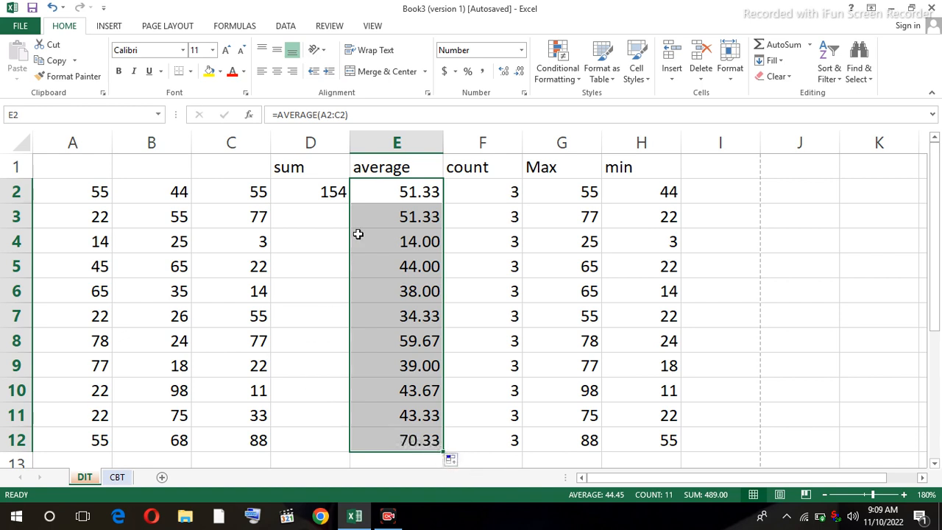
click(335, 191)
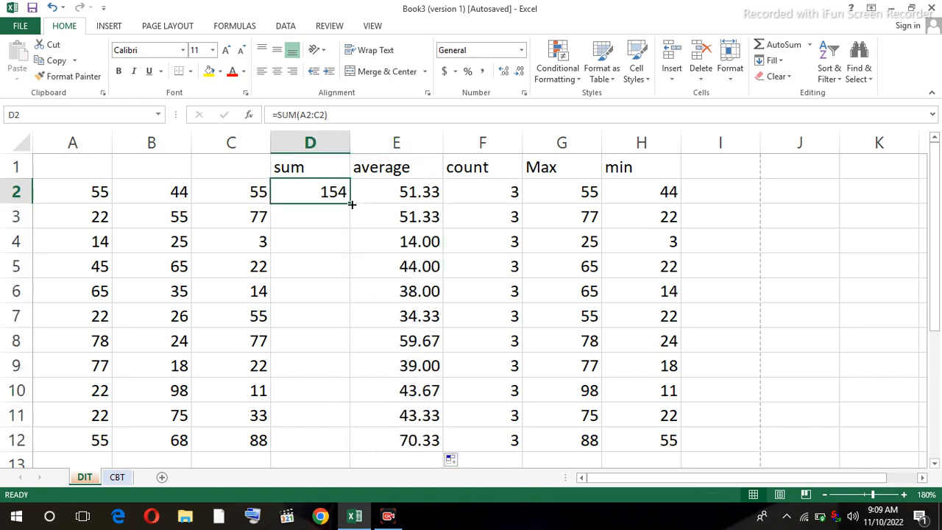
drag(352, 205, 352, 452)
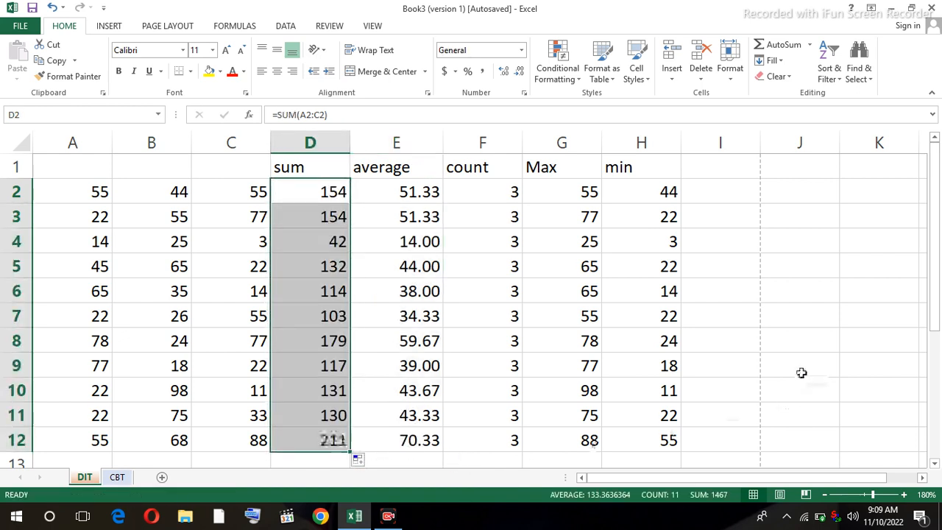
click(801, 373)
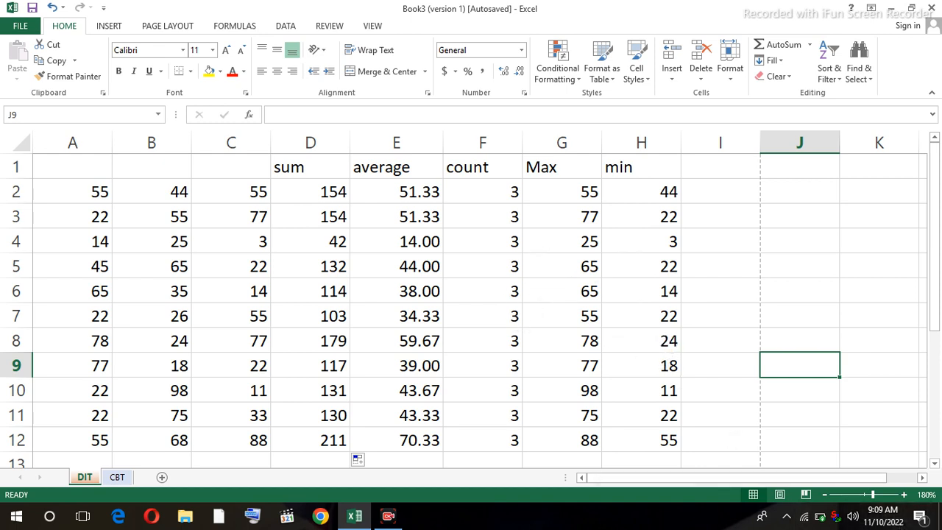
mouse_move(391, 520)
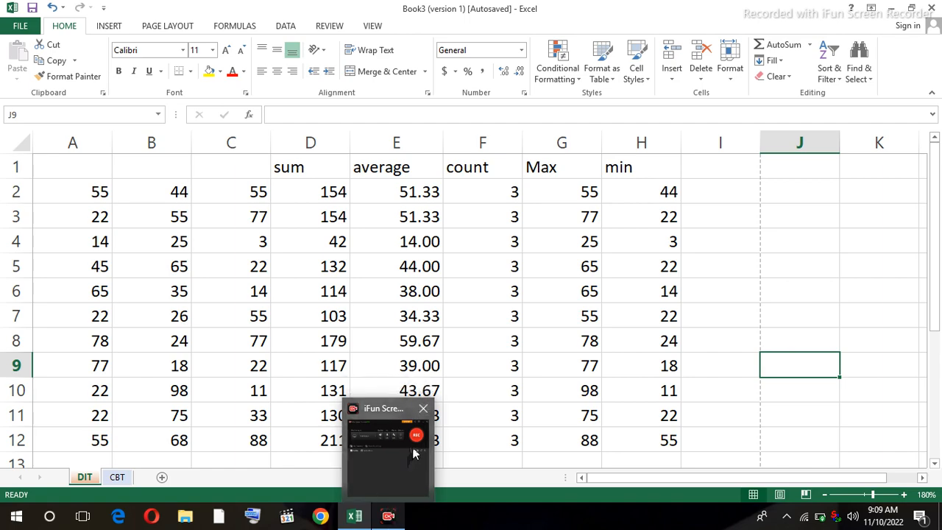
mouse_move(414, 447)
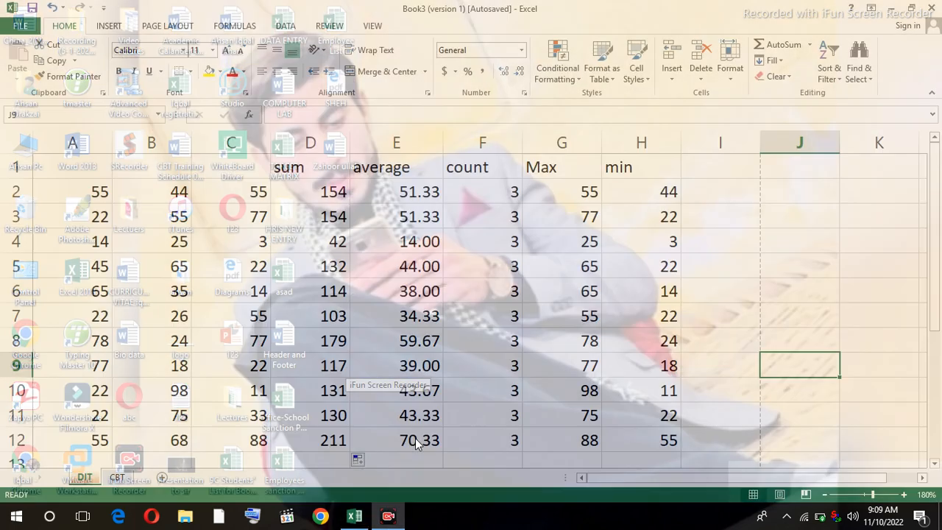